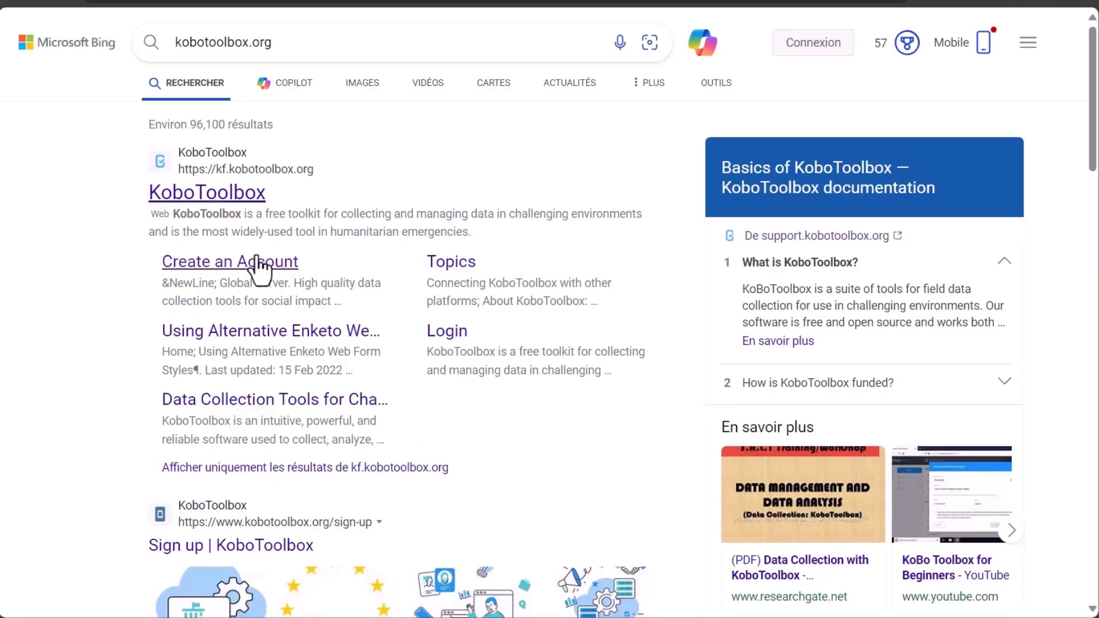
# - Open the KoboToolbox account creation form and scroll through its sign-up fields
pyautogui.click(220, 280)
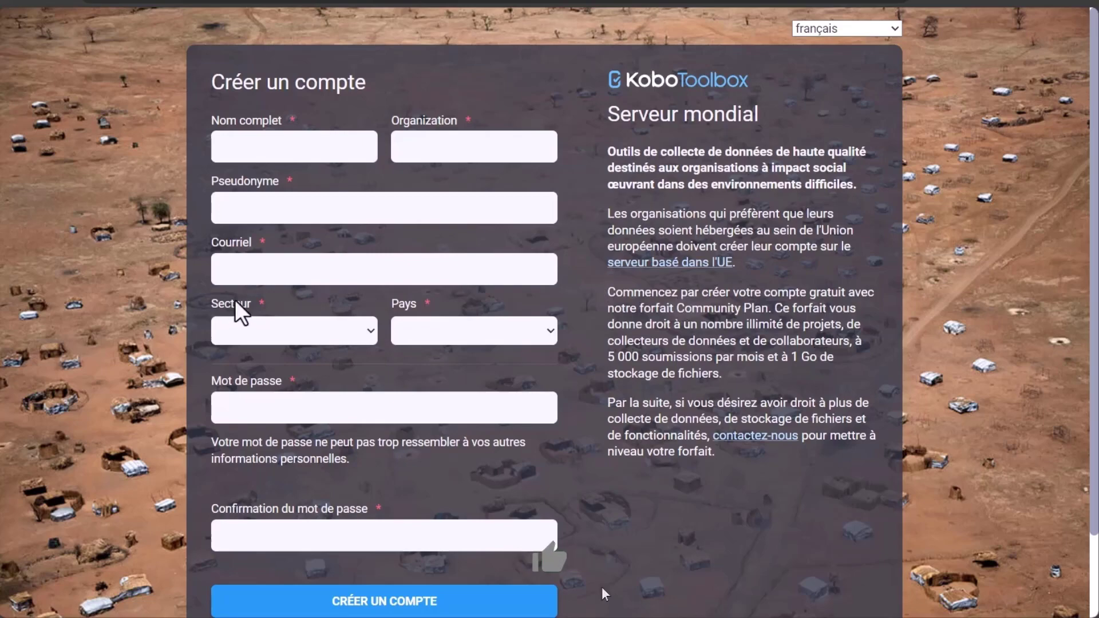
pyautogui.scroll(-2, 279, 280)
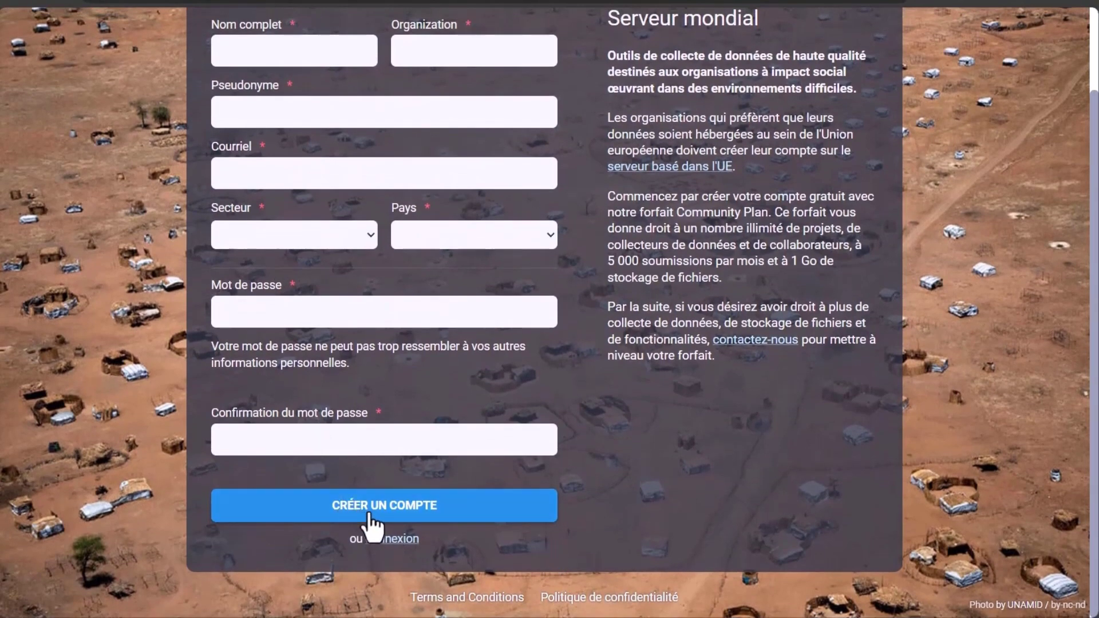
# - Go to the sign-in page and log in with the account username and password
pyautogui.click(397, 544)
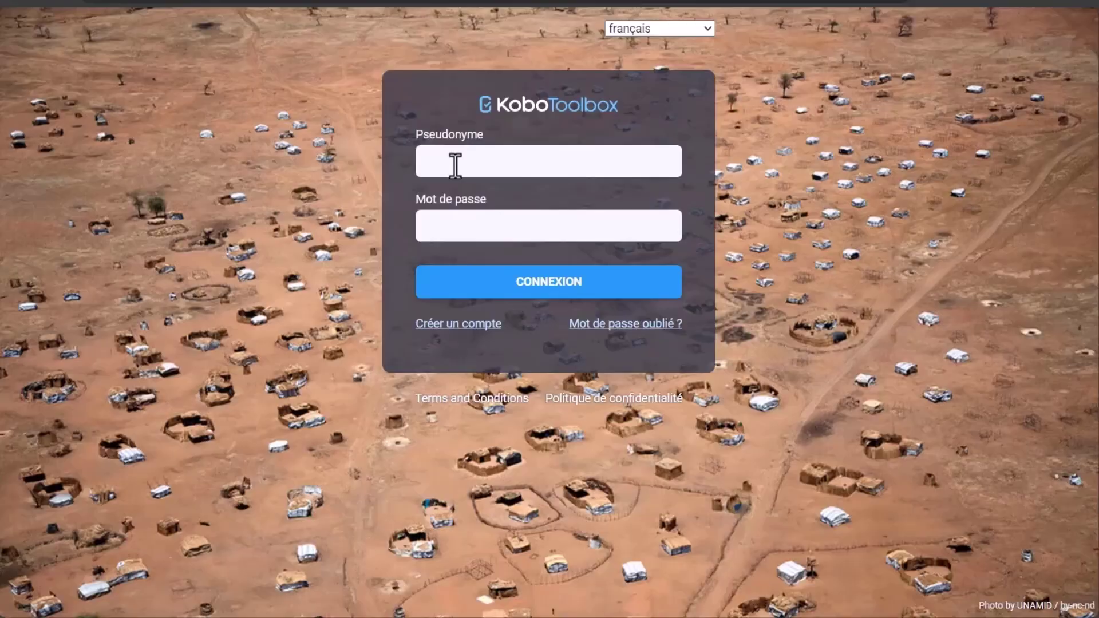
pyautogui.click(455, 165)
pyautogui.write('arnold_nkwabong')
pyautogui.press('Tab')
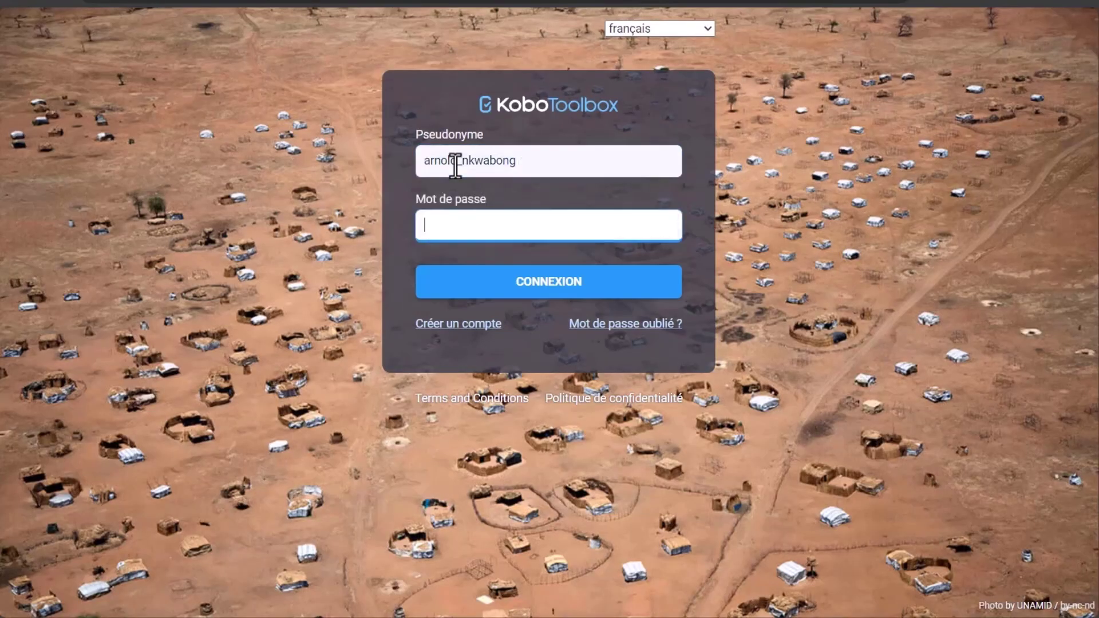
pyautogui.write('**********')
pyautogui.press('Return')
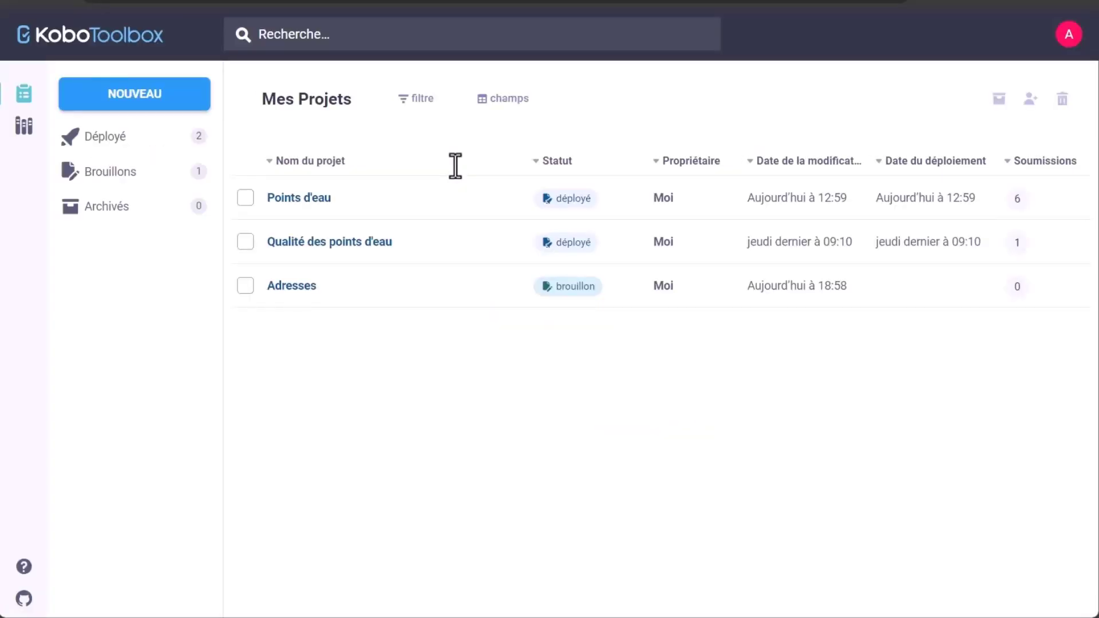
# - Expand the Déployé and Brouillons project lists, then start a new project with NOUVEAU
pyautogui.click(112, 139)
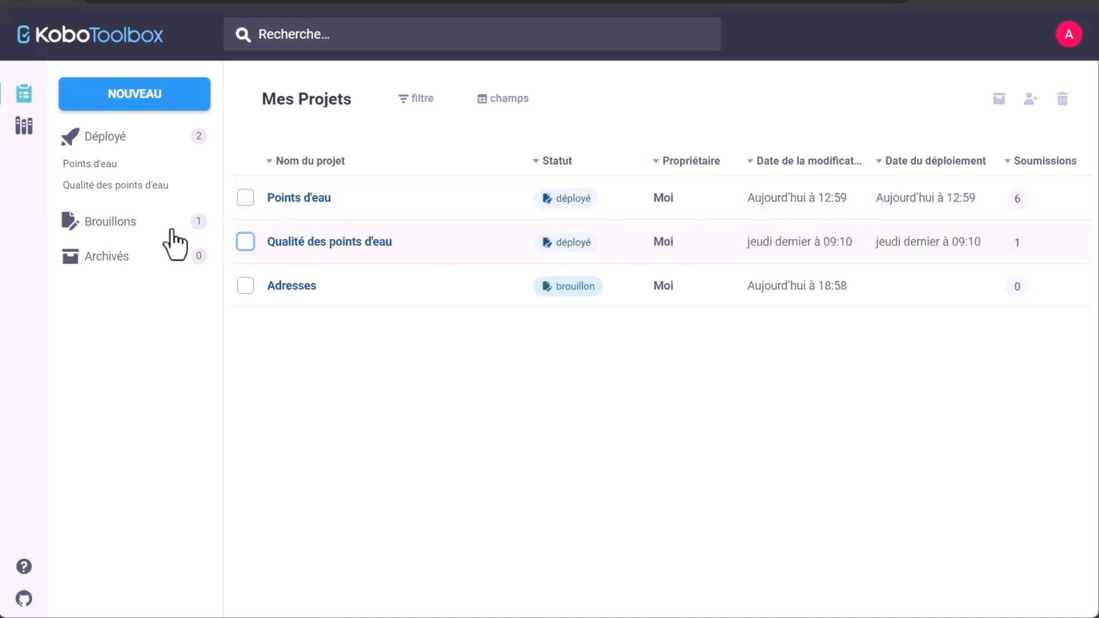
pyautogui.click(116, 227)
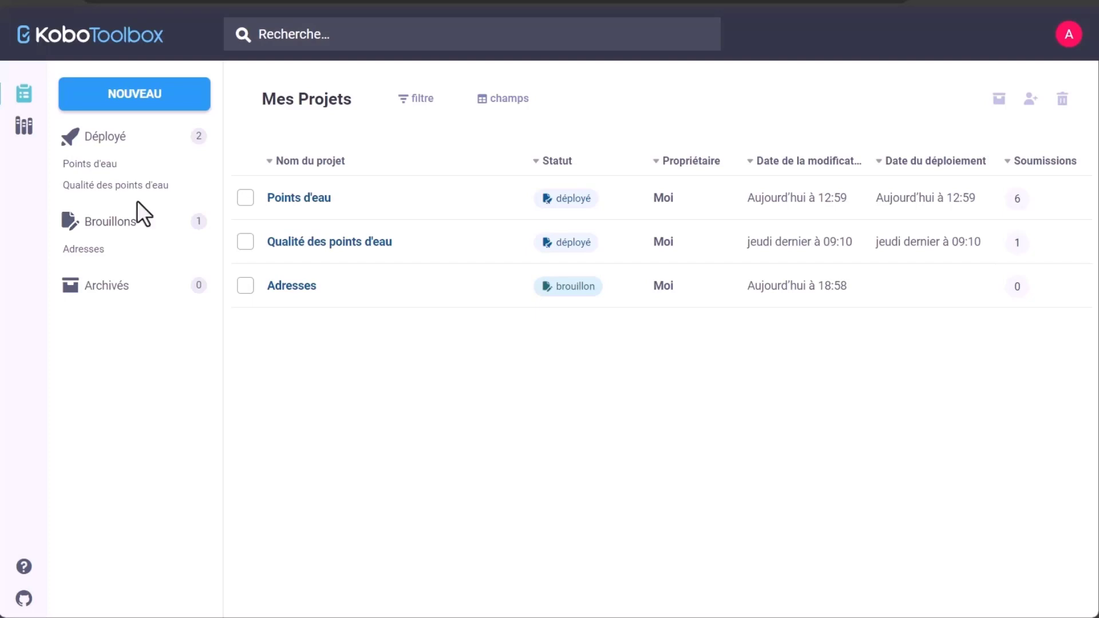
pyautogui.click(117, 101)
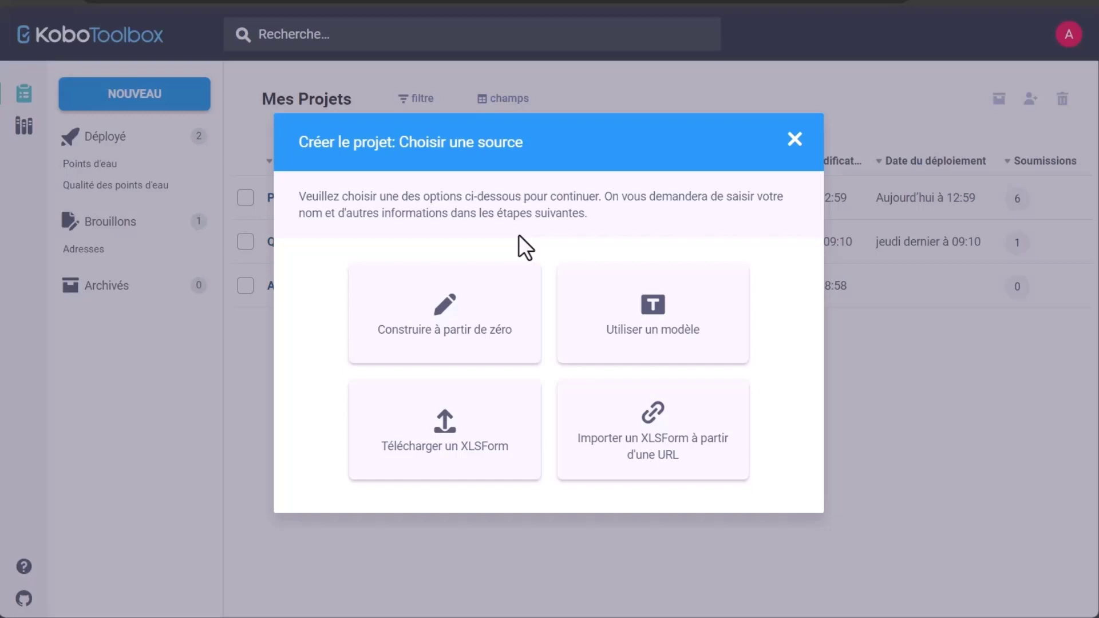
# - Choose to build from scratch and title the project Point d'eau
pyautogui.click(444, 335)
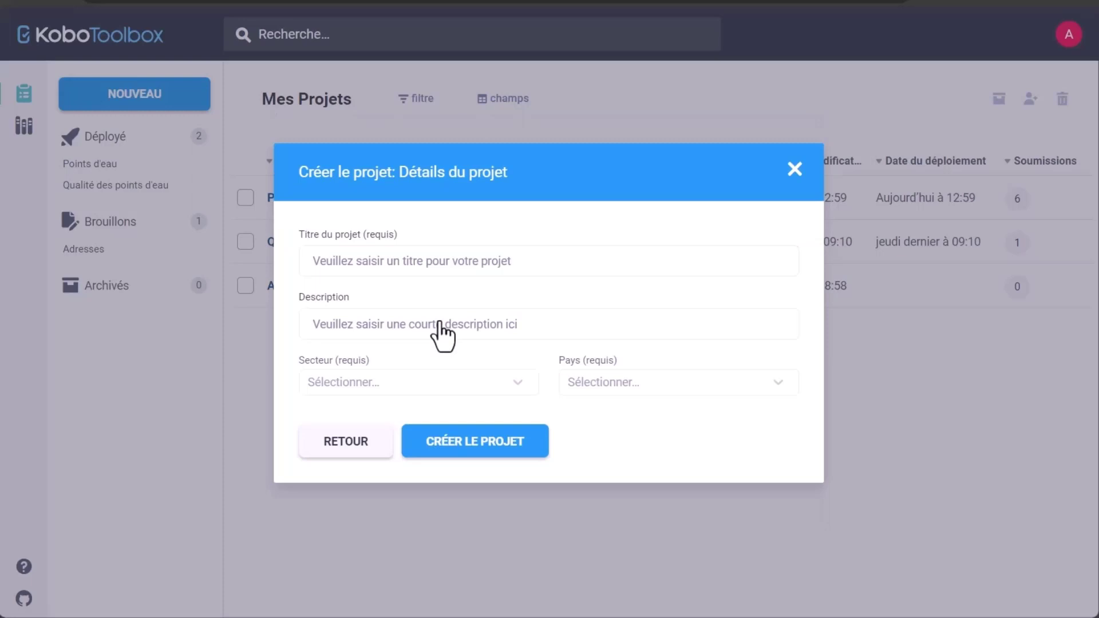
pyautogui.click(375, 266)
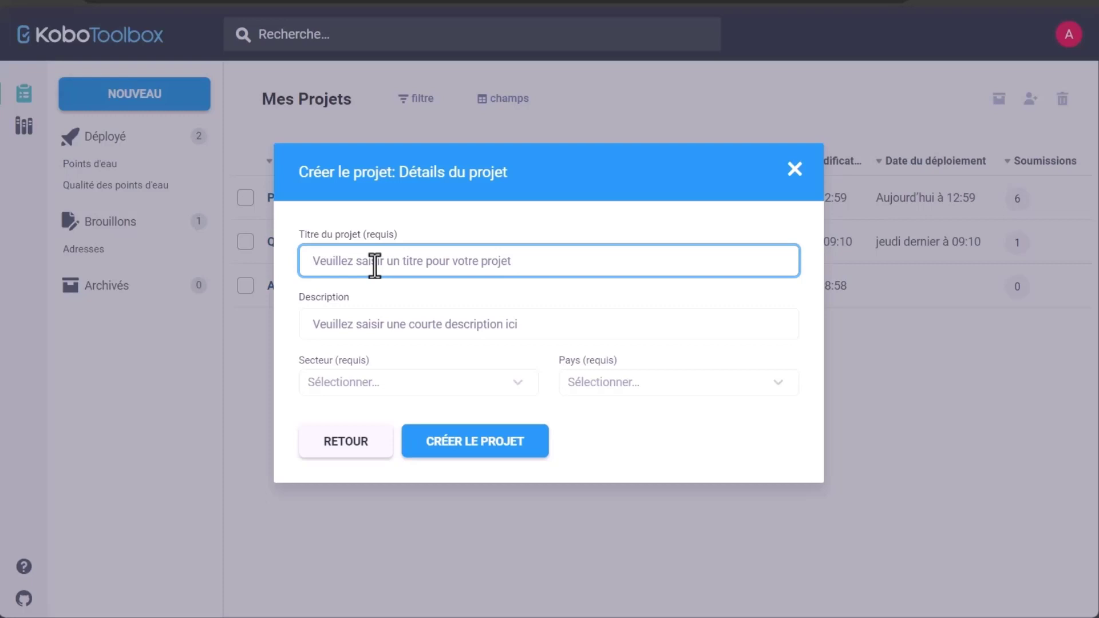
pyautogui.write("Point d'")
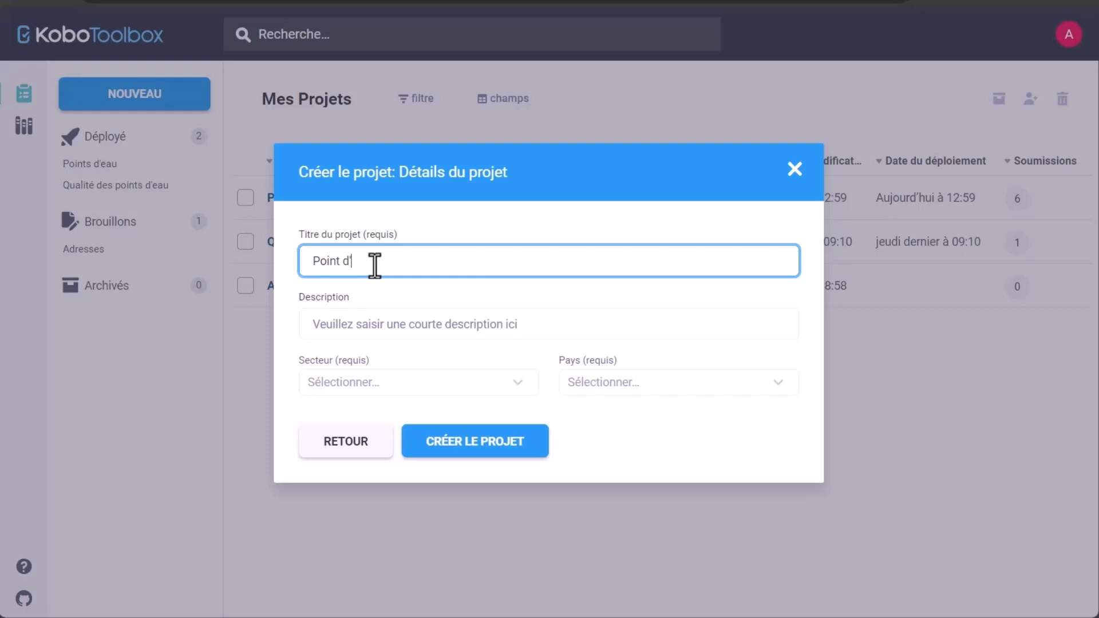
pyautogui.write('eau')
pyautogui.press('Tab')
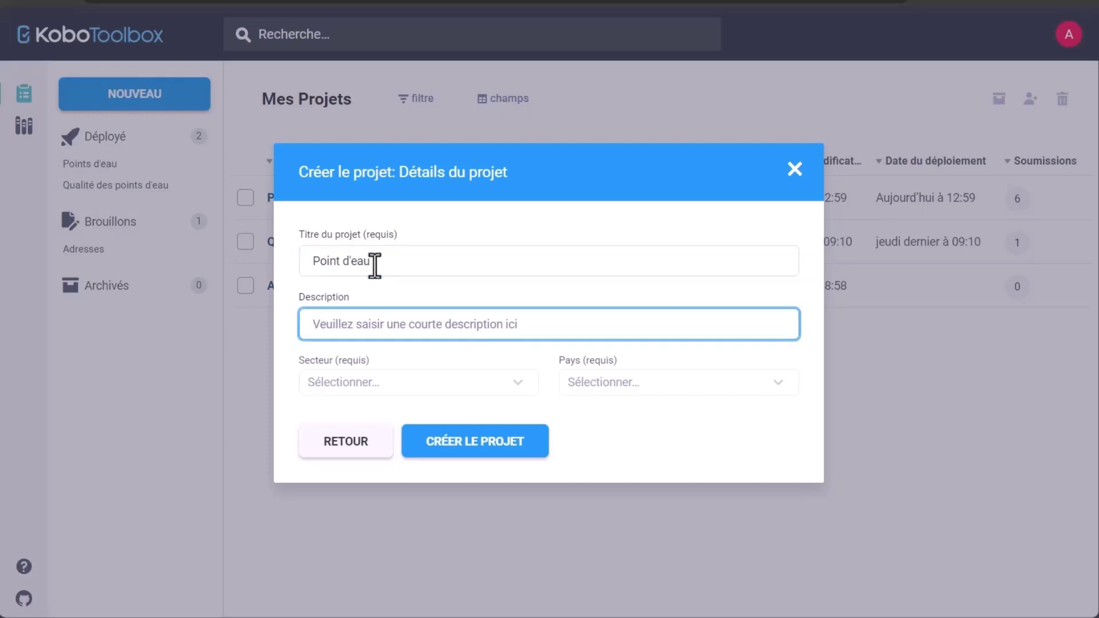
# - Set sector Humanitaire - Santé and country Cameroon, then create the project
pyautogui.press('Tab')
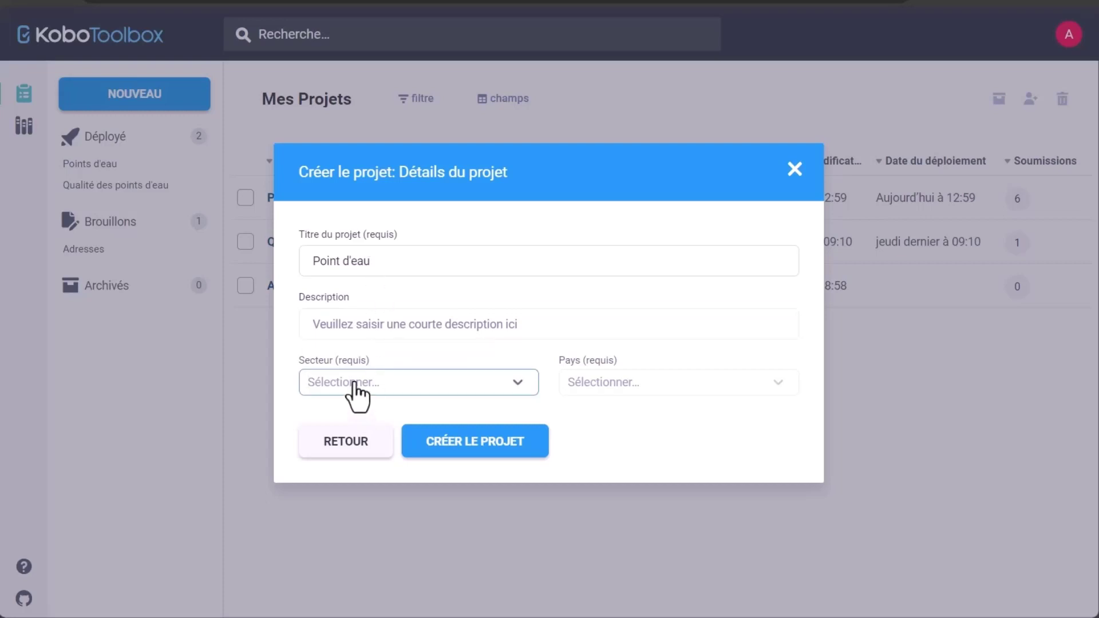
pyautogui.write('h')
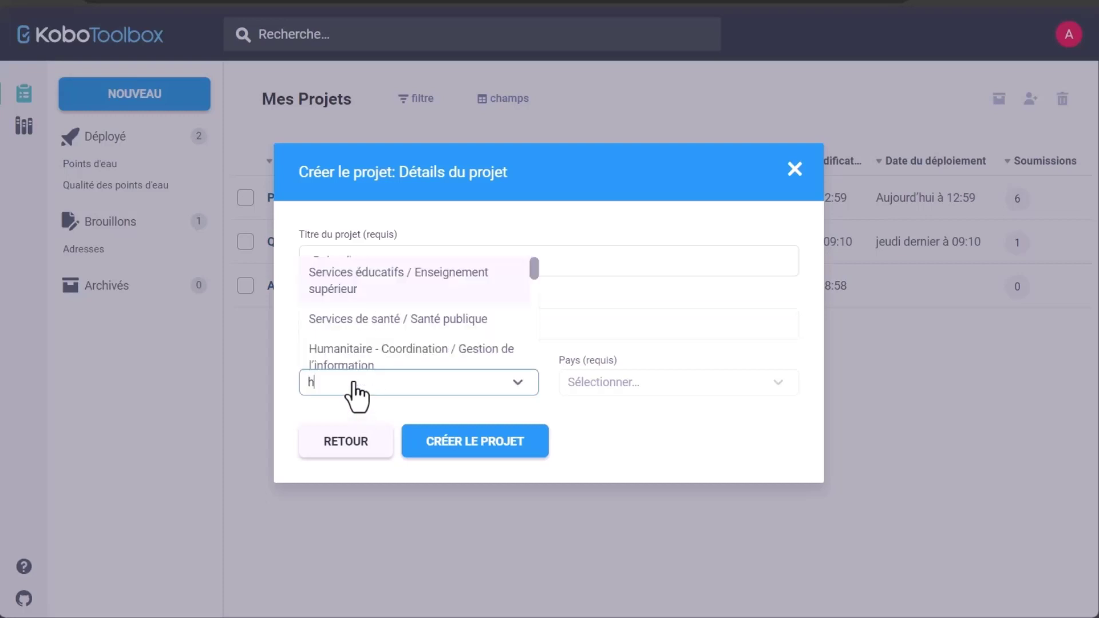
pyautogui.scroll(-5, 387, 366)
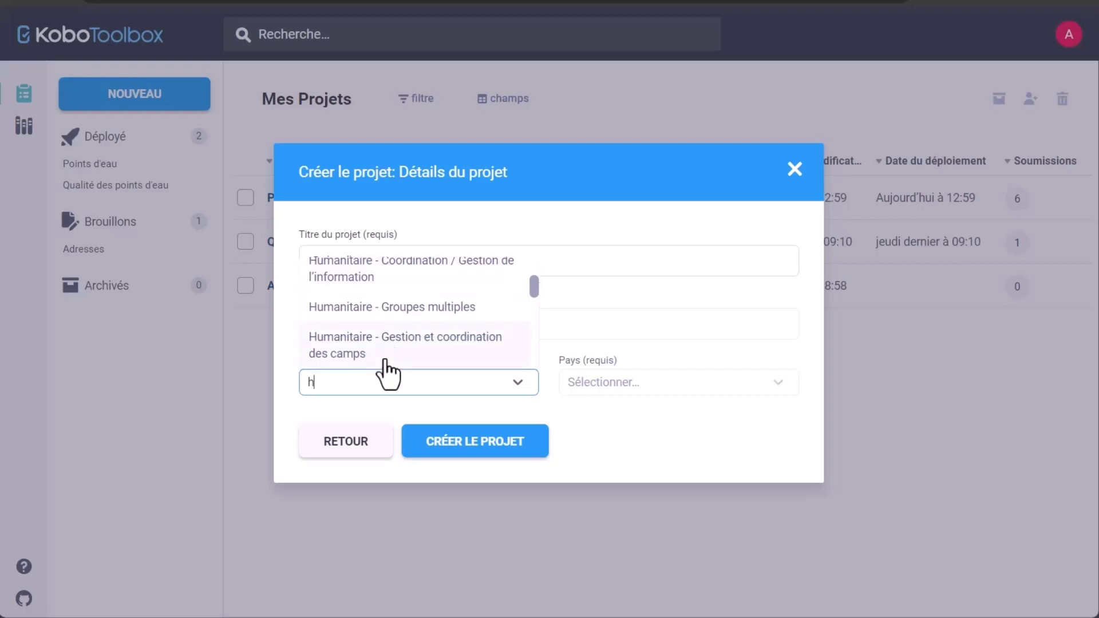
pyautogui.scroll(-2, 388, 372)
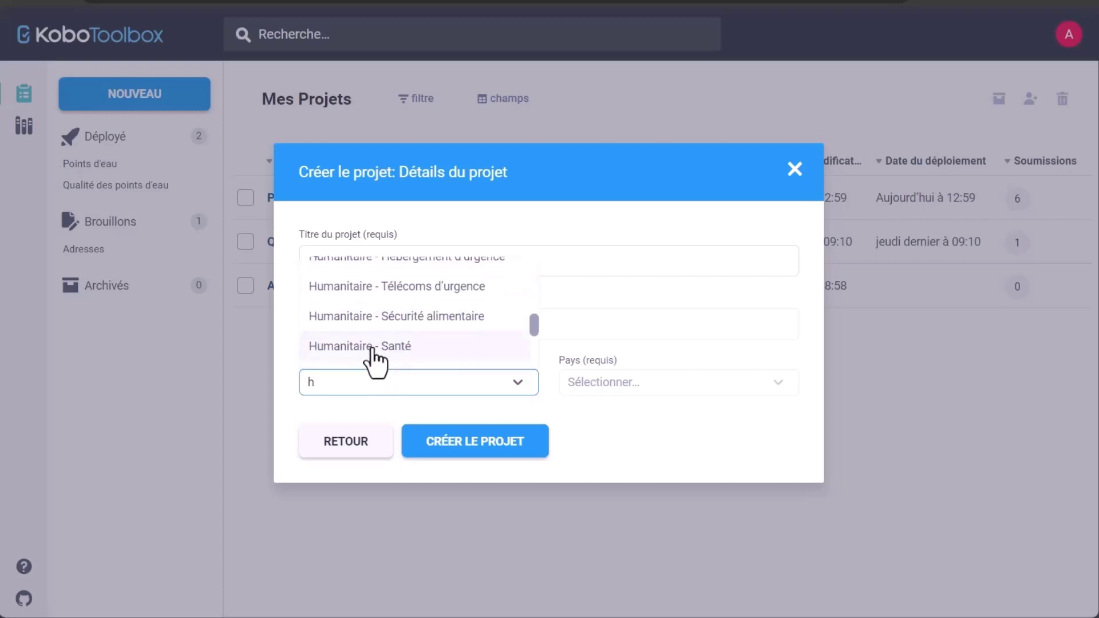
pyautogui.click(374, 353)
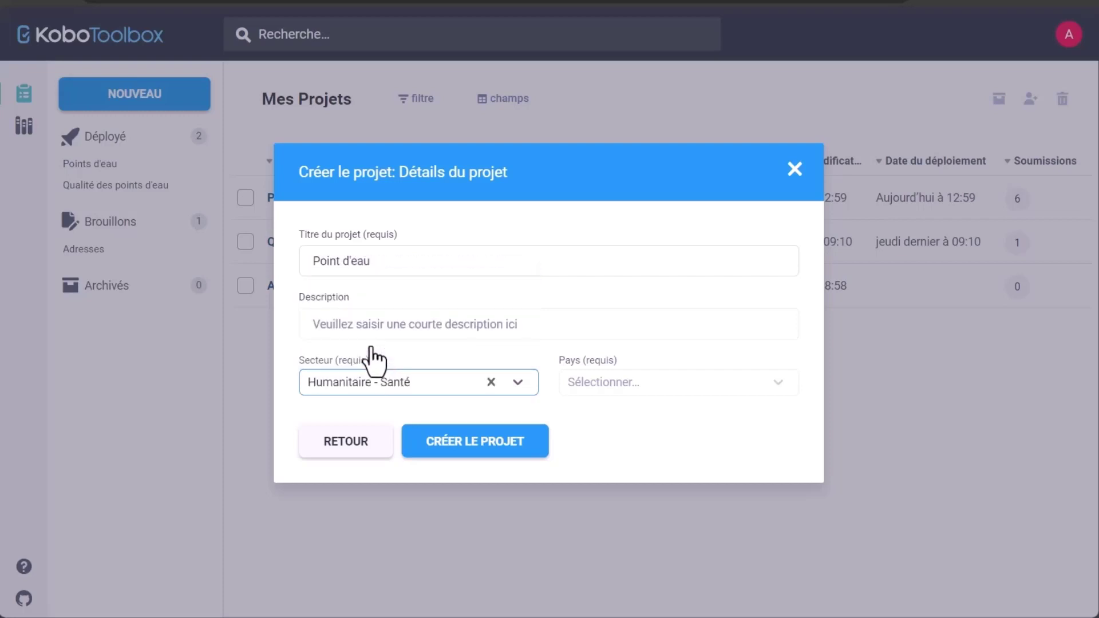
pyautogui.click(583, 382)
pyautogui.write('Came')
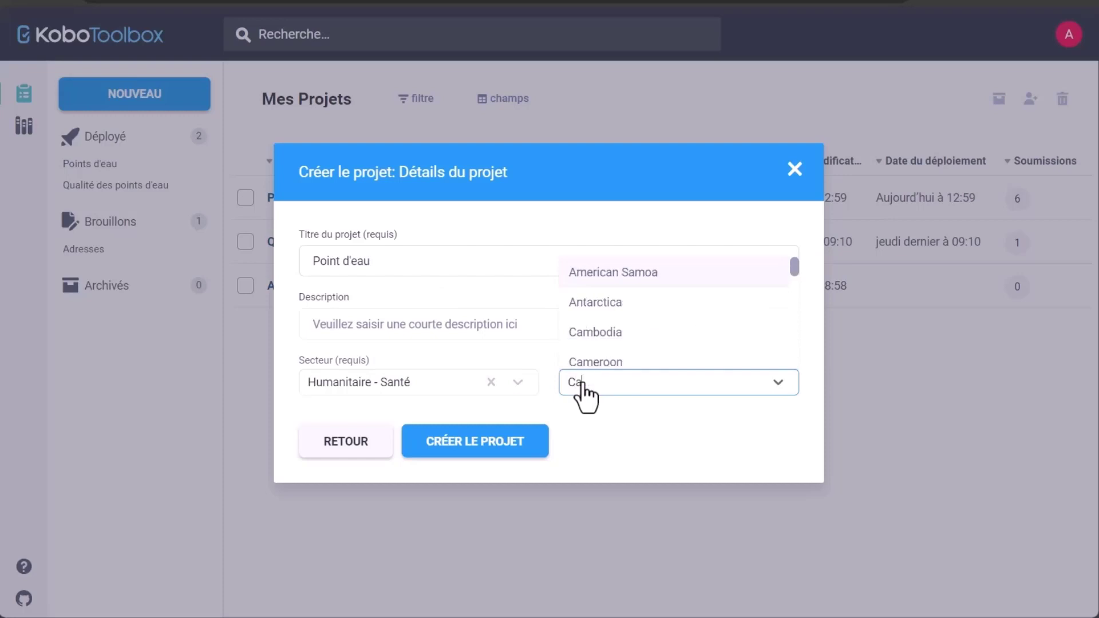
pyautogui.click(612, 356)
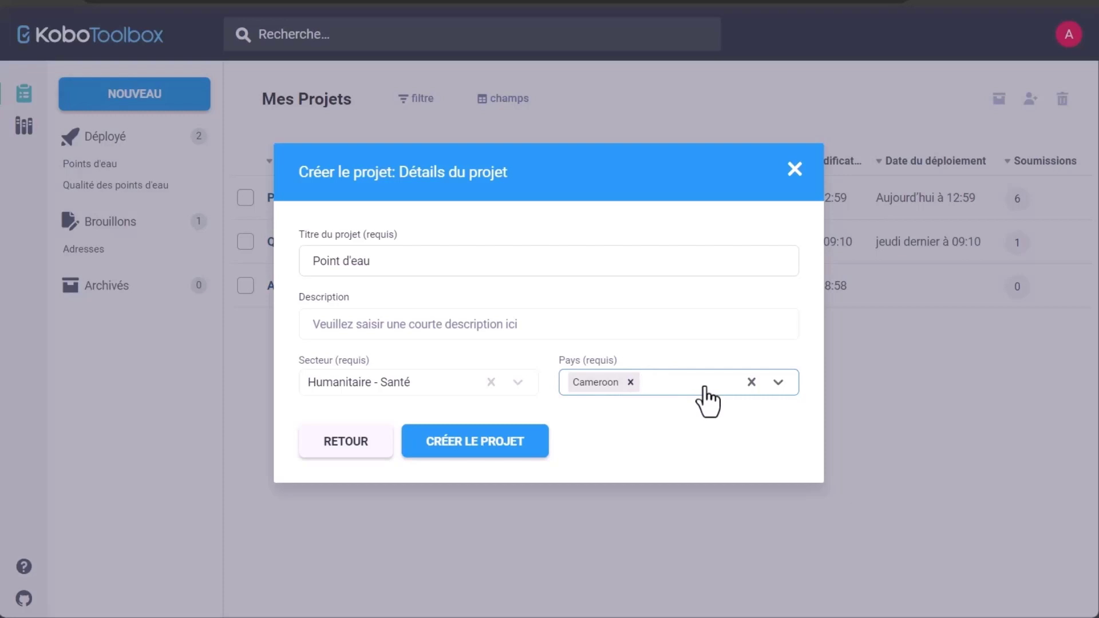
pyautogui.click(482, 447)
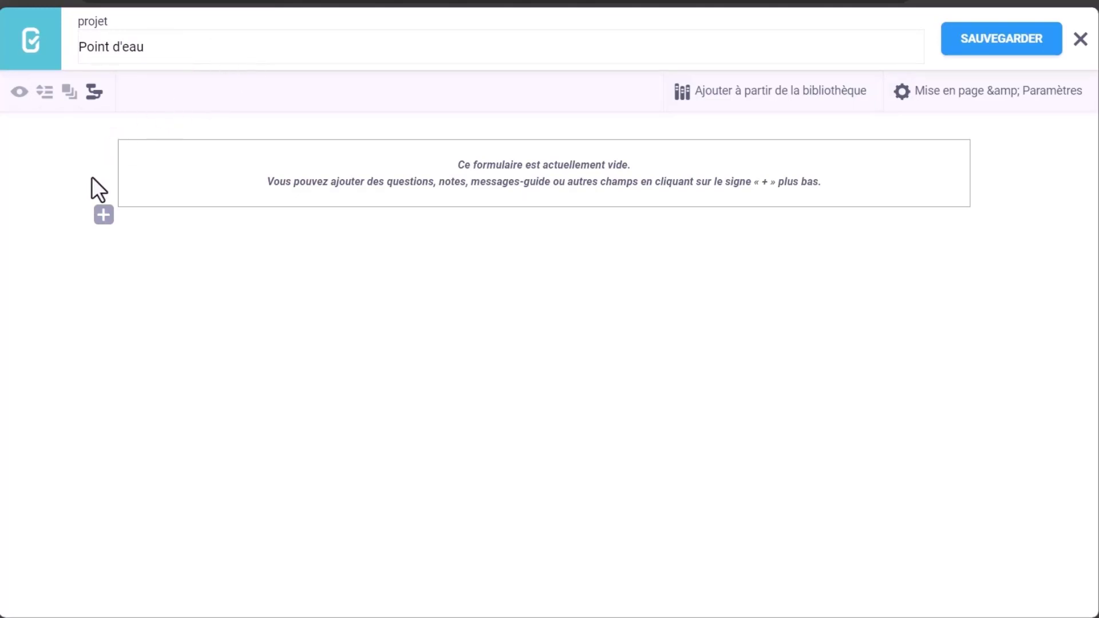
# - Add a first question labelled Question 1 to the empty Point d'eau form
pyautogui.click(104, 216)
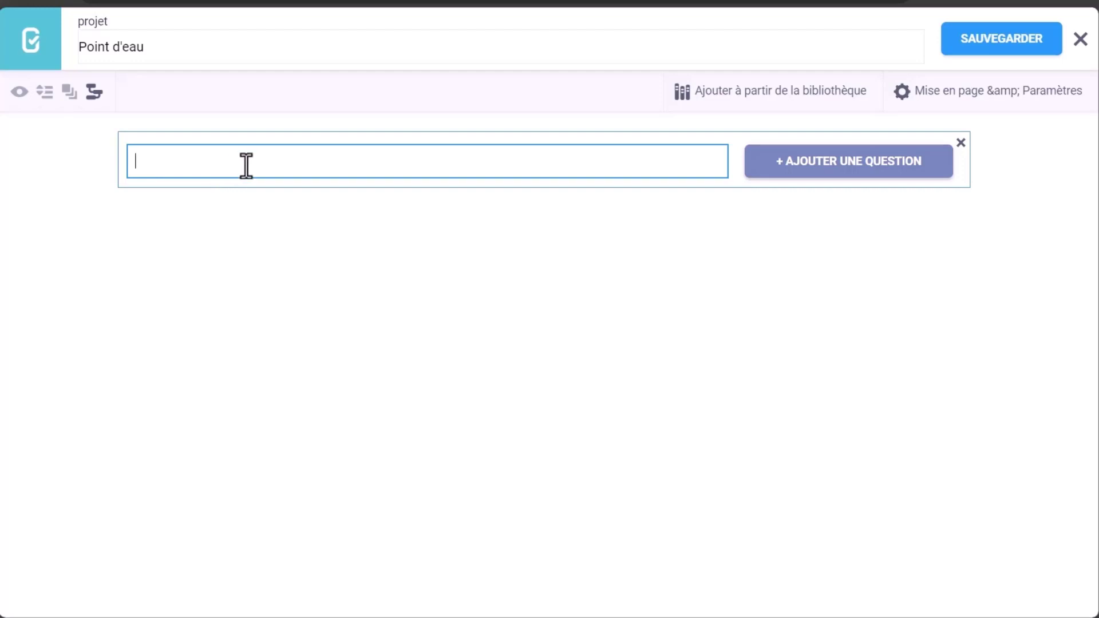
pyautogui.write('uestion 1')
pyautogui.click(778, 172)
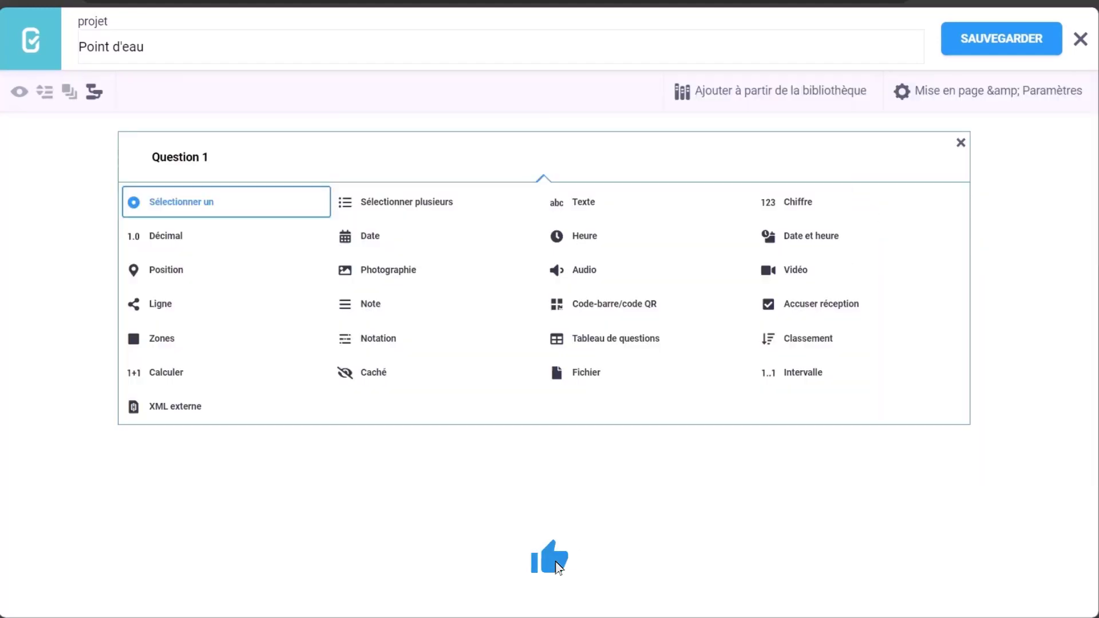
pyautogui.hotkey('alt', 'Tab')
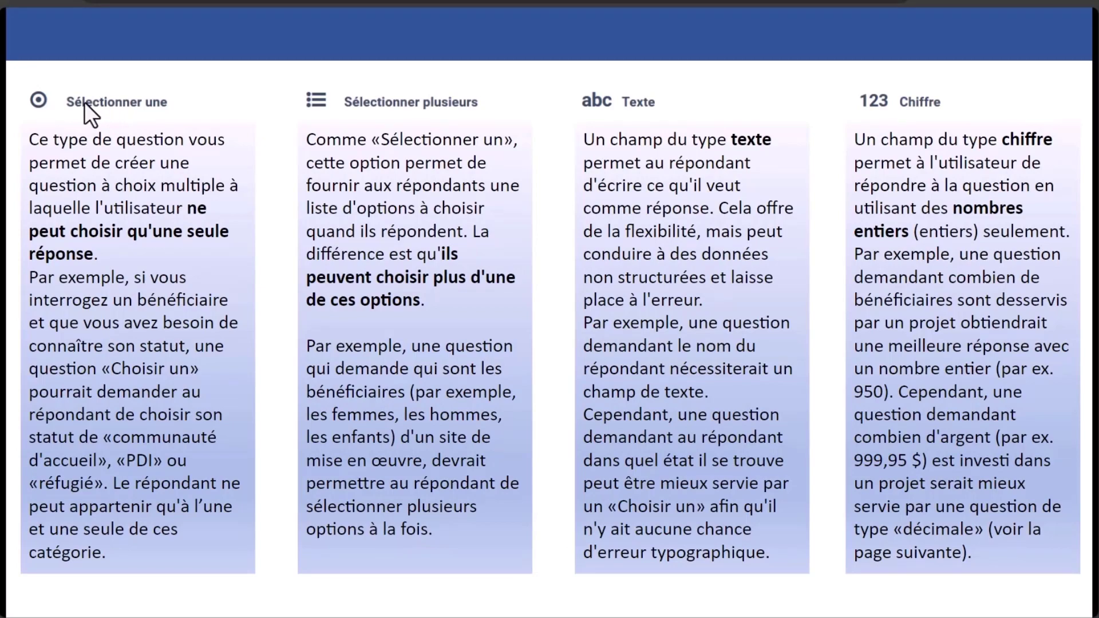
pyautogui.scroll(-2, 139, 195)
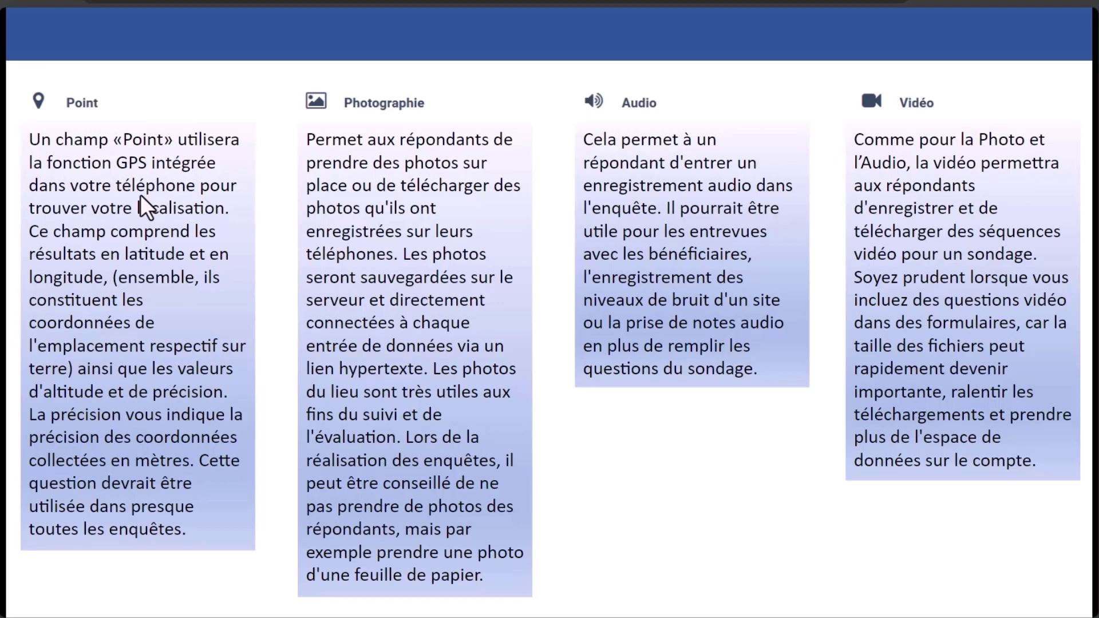
pyautogui.press('Right')
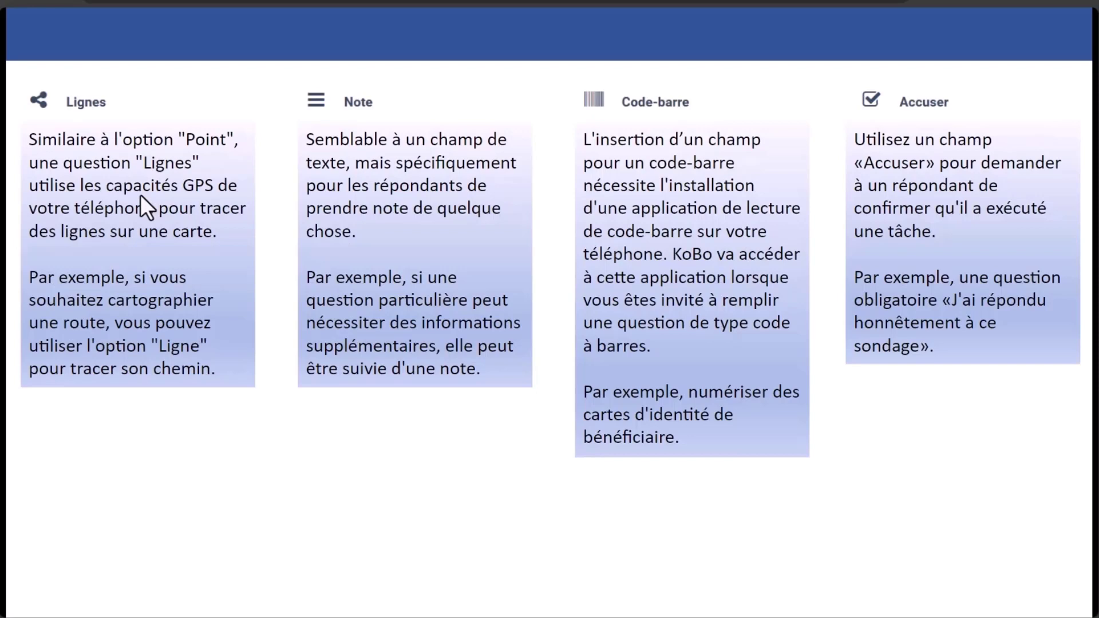
pyautogui.press('Right')
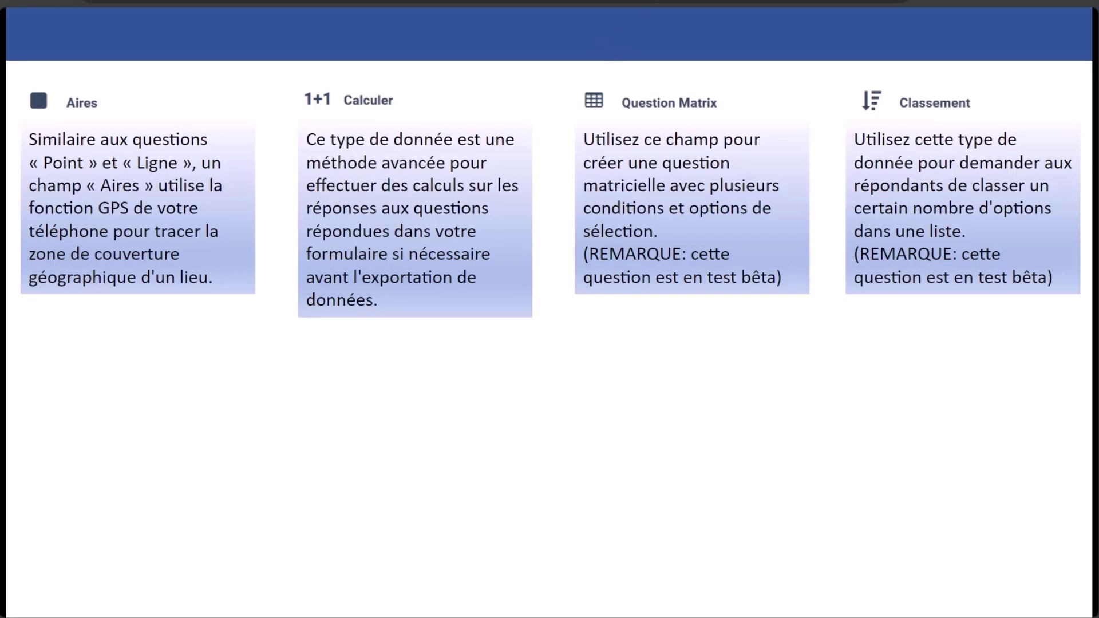
pyautogui.hotkey('alt', 'Tab')
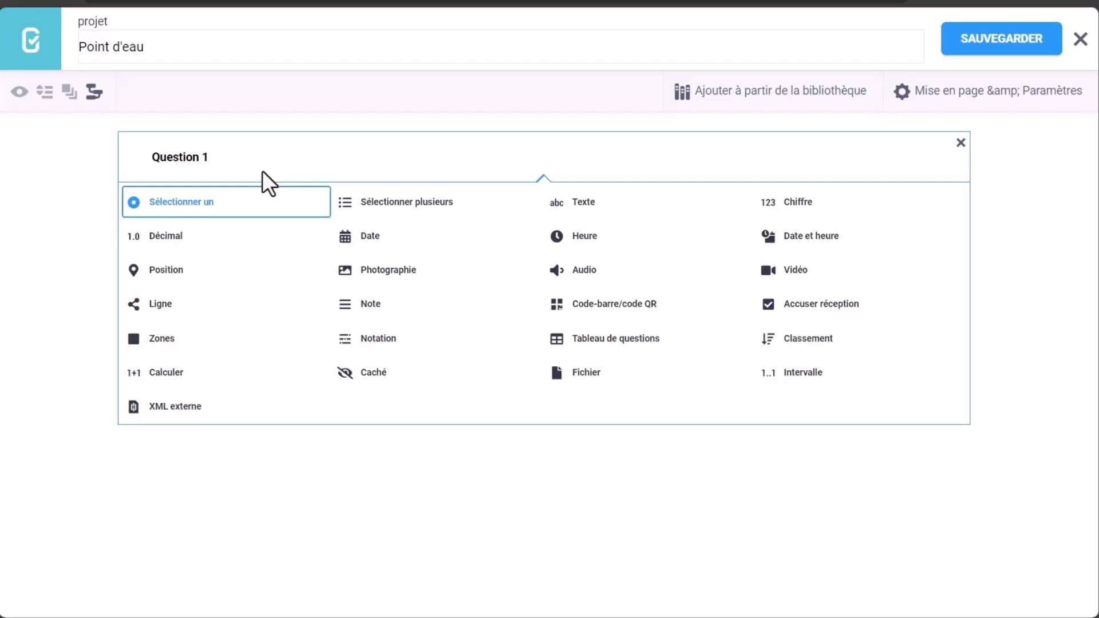
# - Make Question 1 single-choice and label it Observation
pyautogui.click(190, 210)
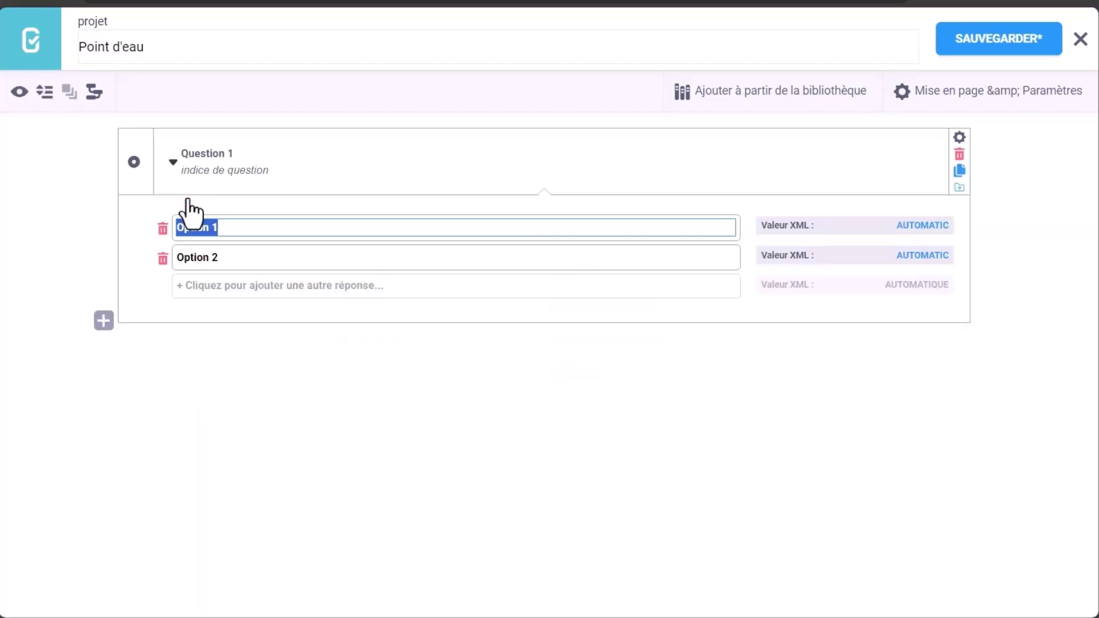
pyautogui.click(217, 175)
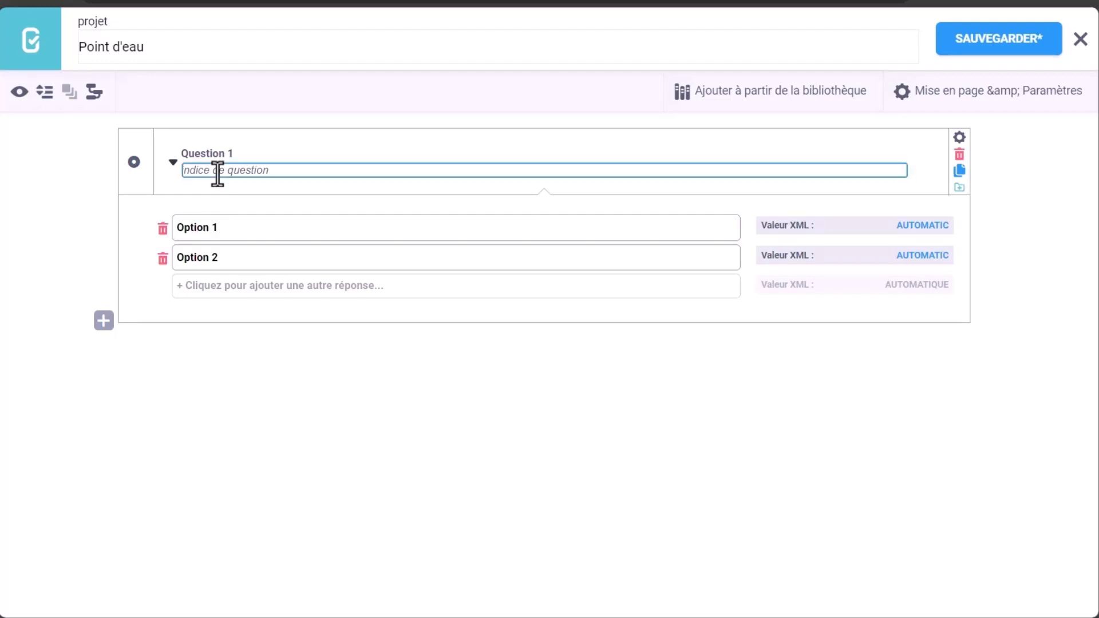
pyautogui.write('Observation')
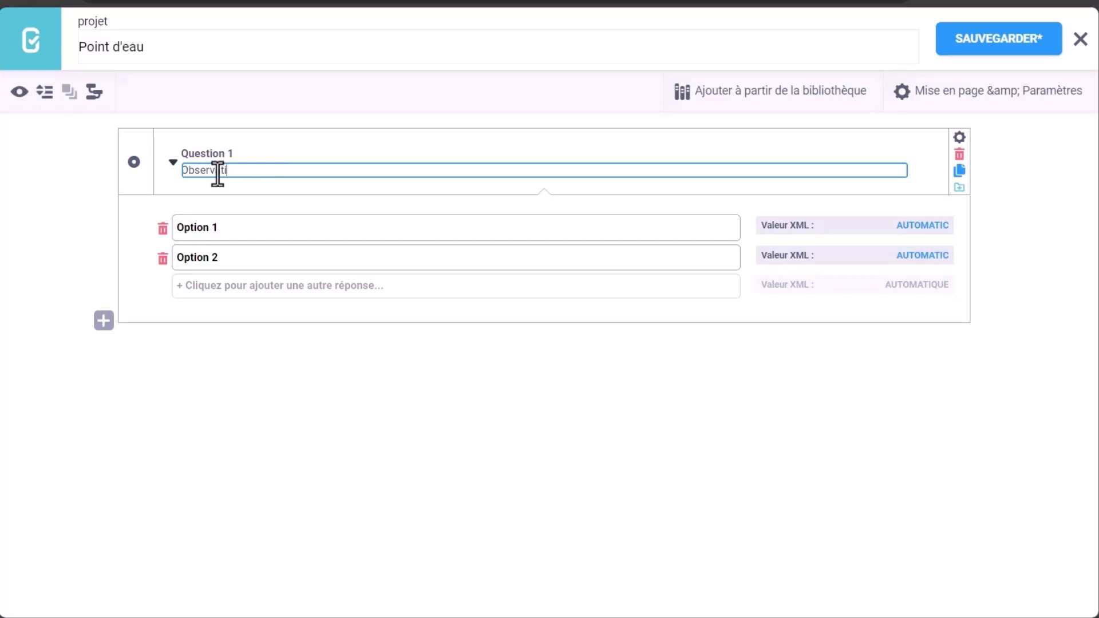
# - Enter the answer choices Oui, Non and Je ne sais pas
pyautogui.click(246, 226)
pyautogui.hotkey('ctrl', 'a')
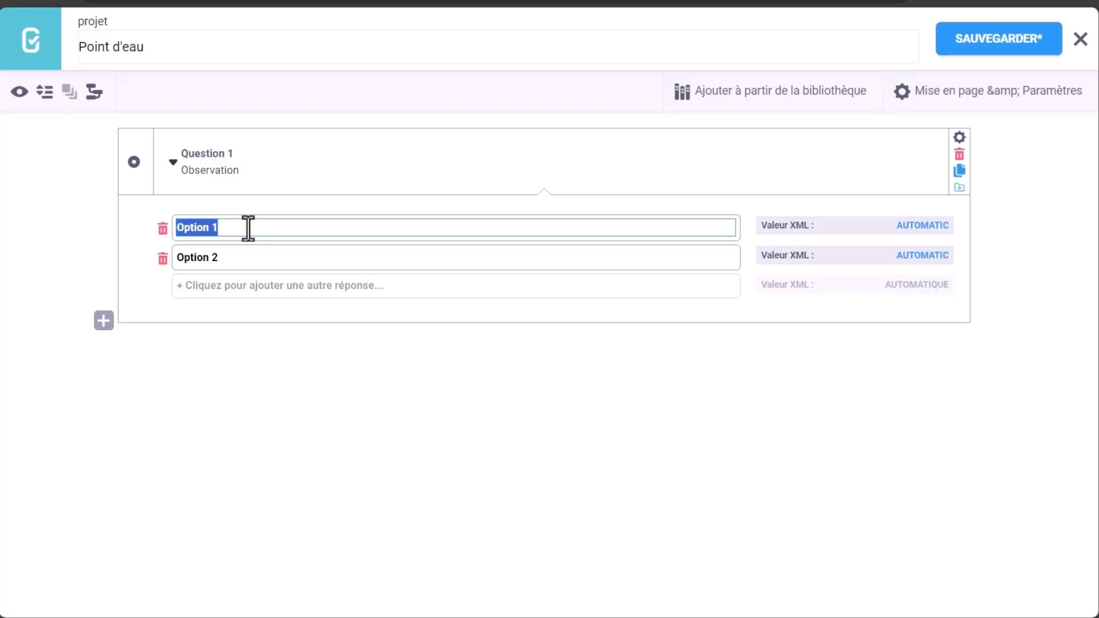
pyautogui.write('Oui')
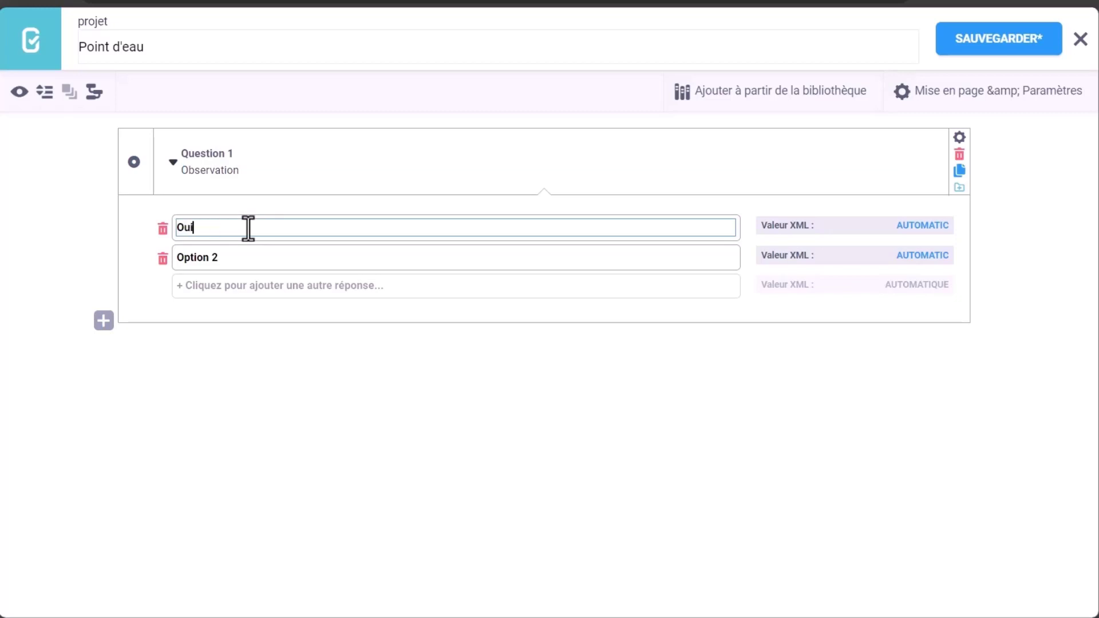
pyautogui.press('Tab')
pyautogui.write('Non')
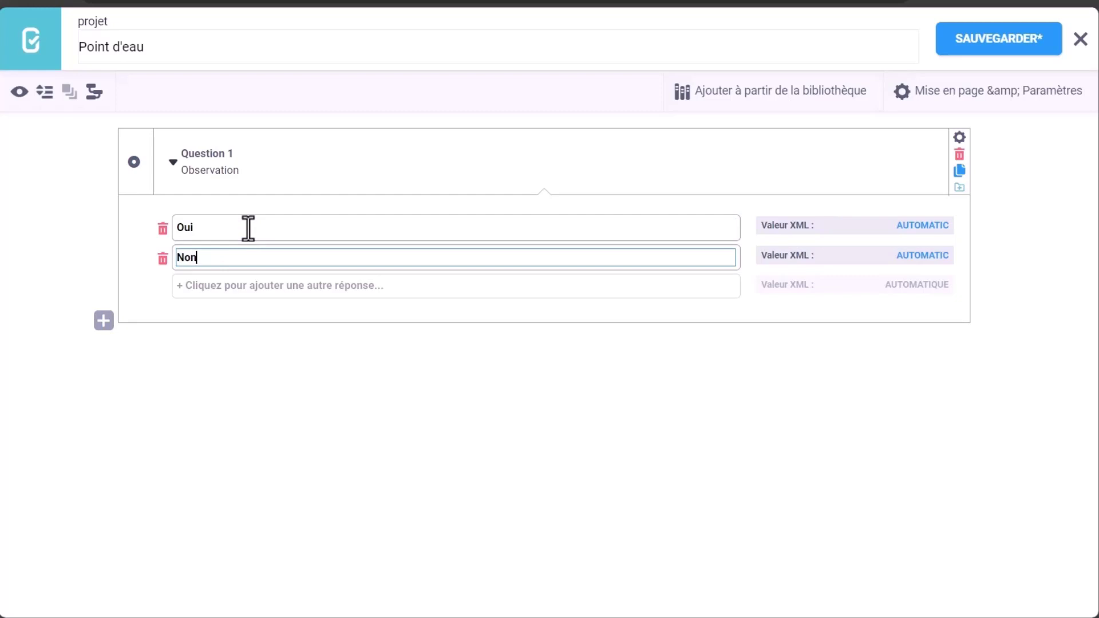
pyautogui.click(270, 286)
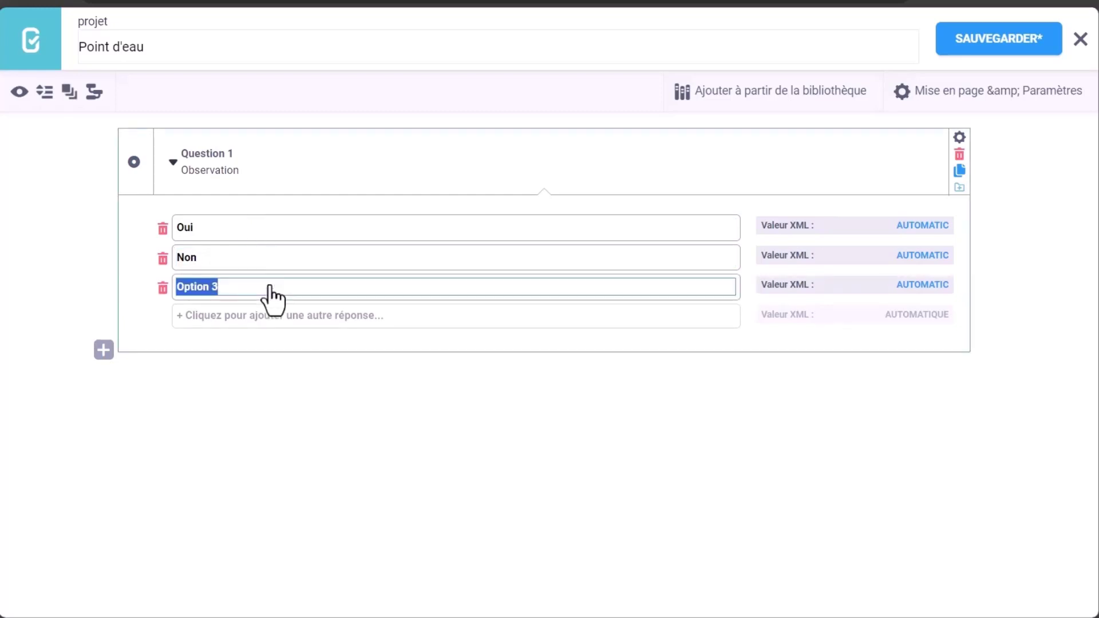
pyautogui.write('Je ne')
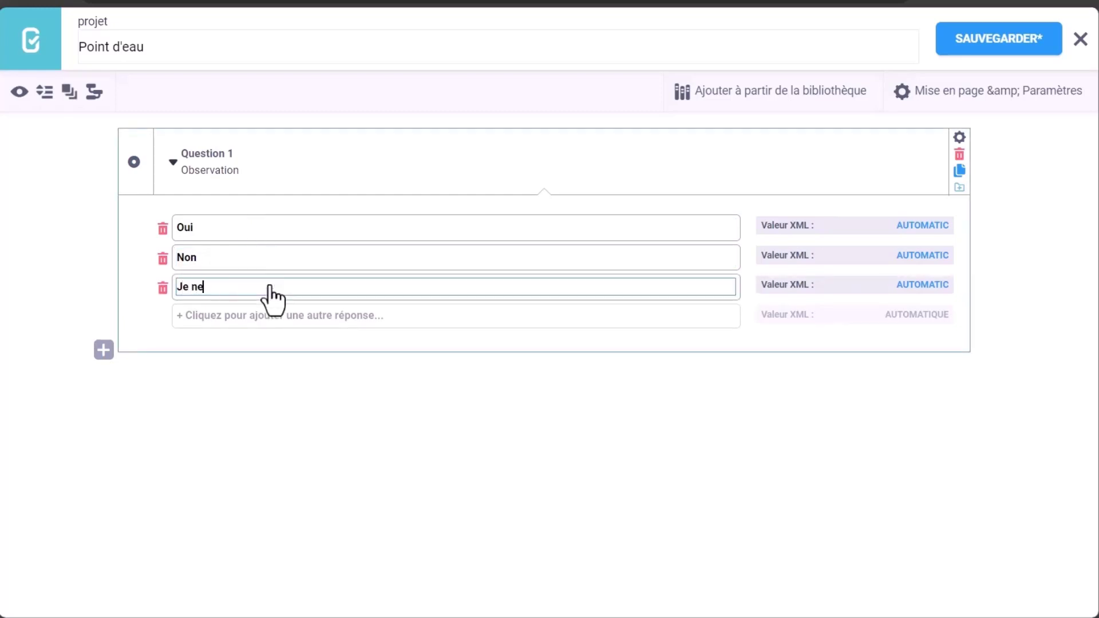
pyautogui.write(' sais pas')
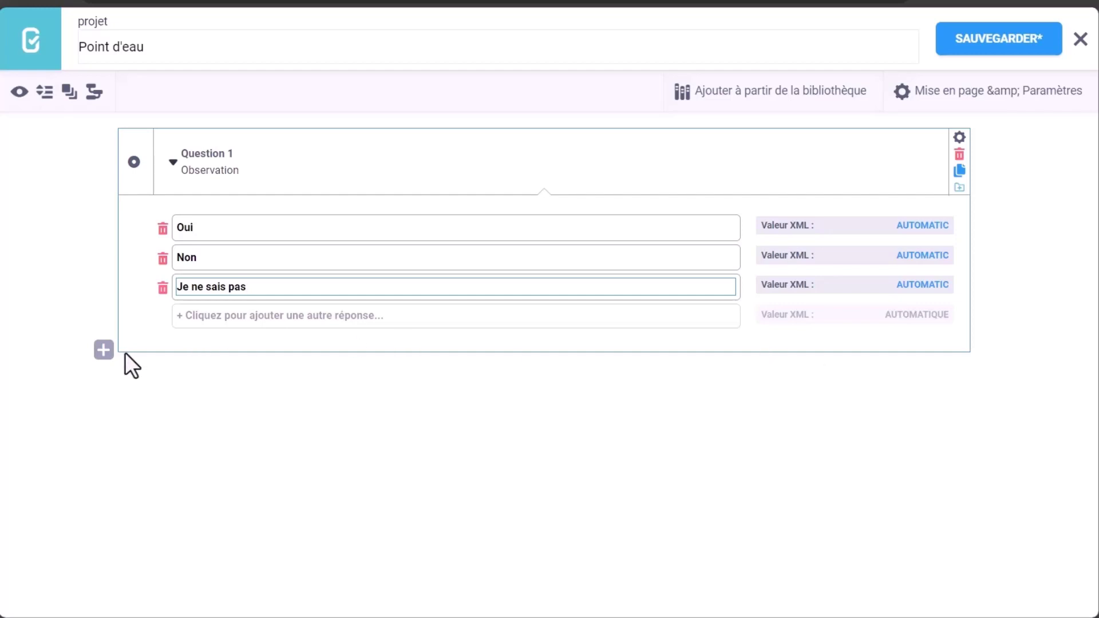
# - Add a new single-choice question labelled Sexe
pyautogui.click(103, 350)
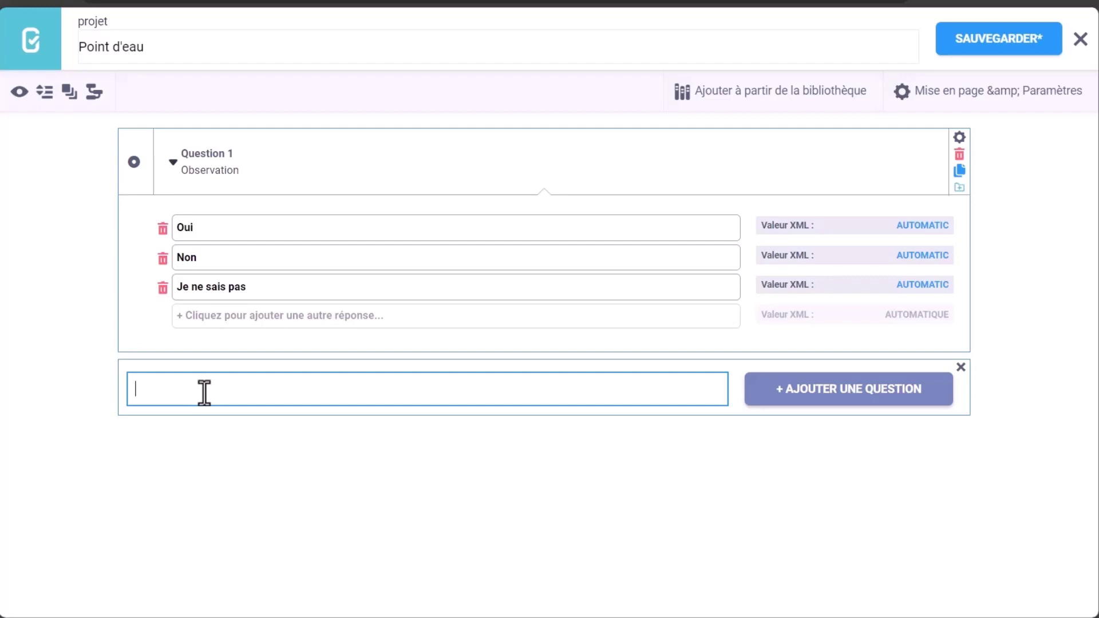
pyautogui.write('Sexe')
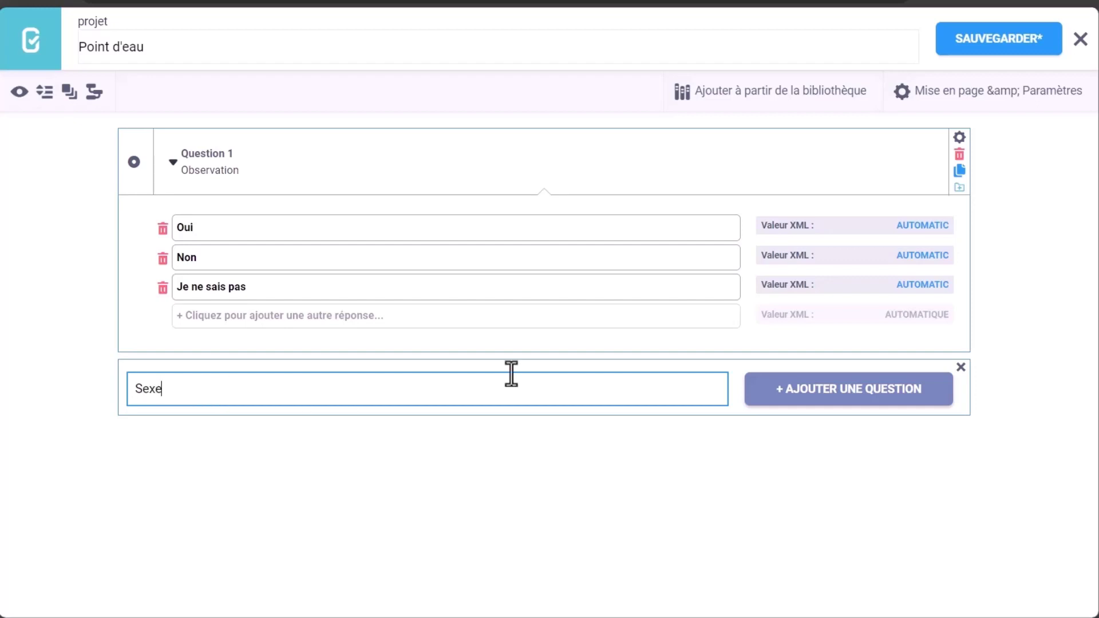
pyautogui.click(803, 399)
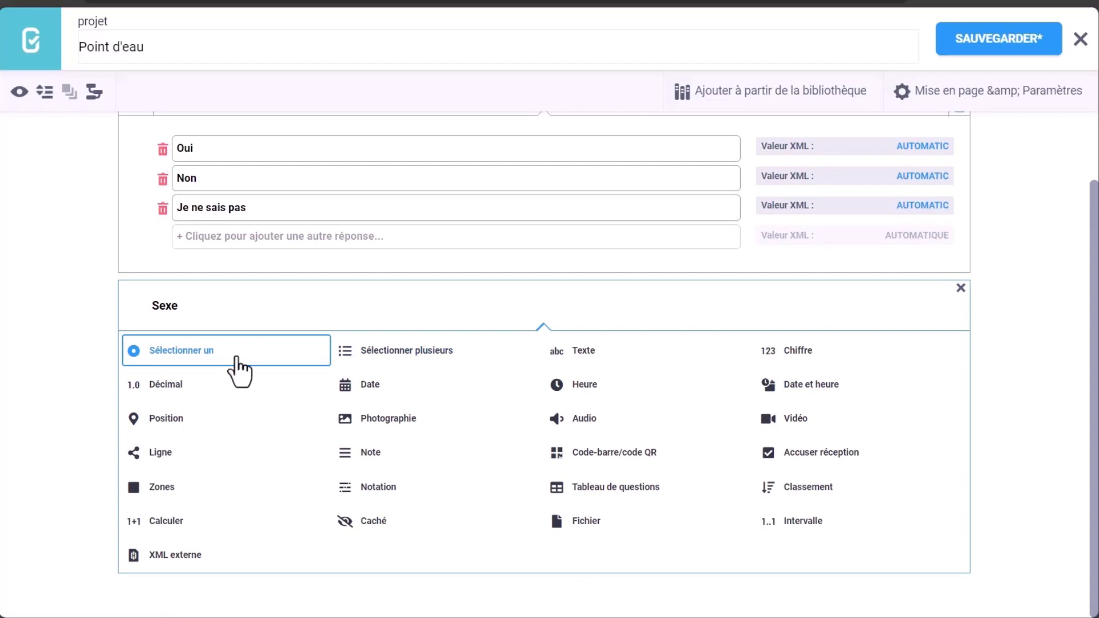
pyautogui.click(185, 357)
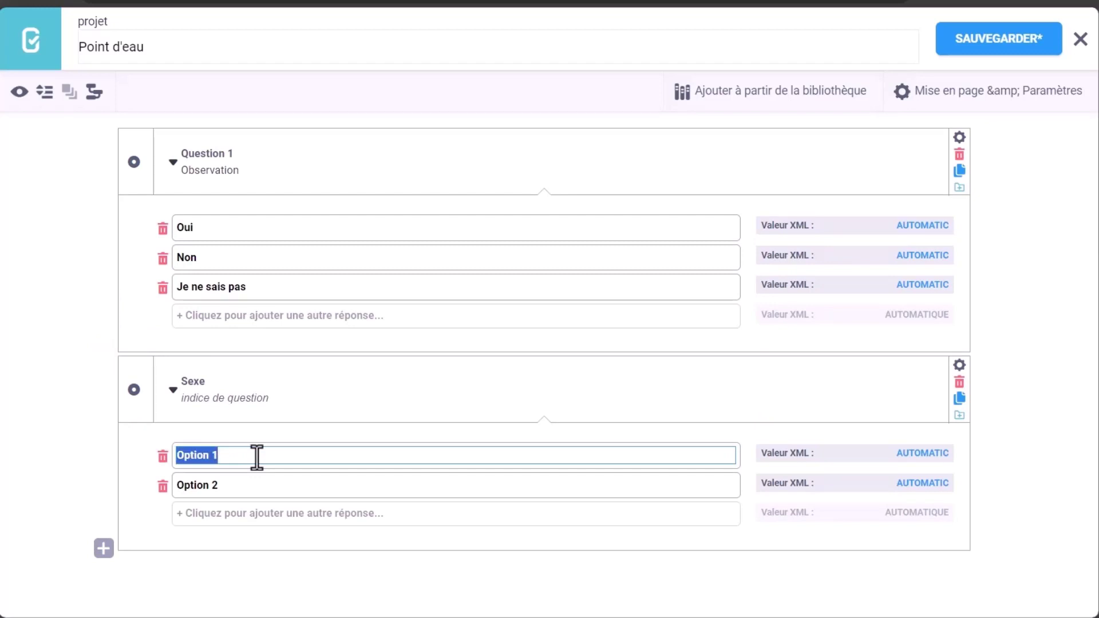
# - Set the Sexe answer choices to Homme and Femme
pyautogui.write('Home')
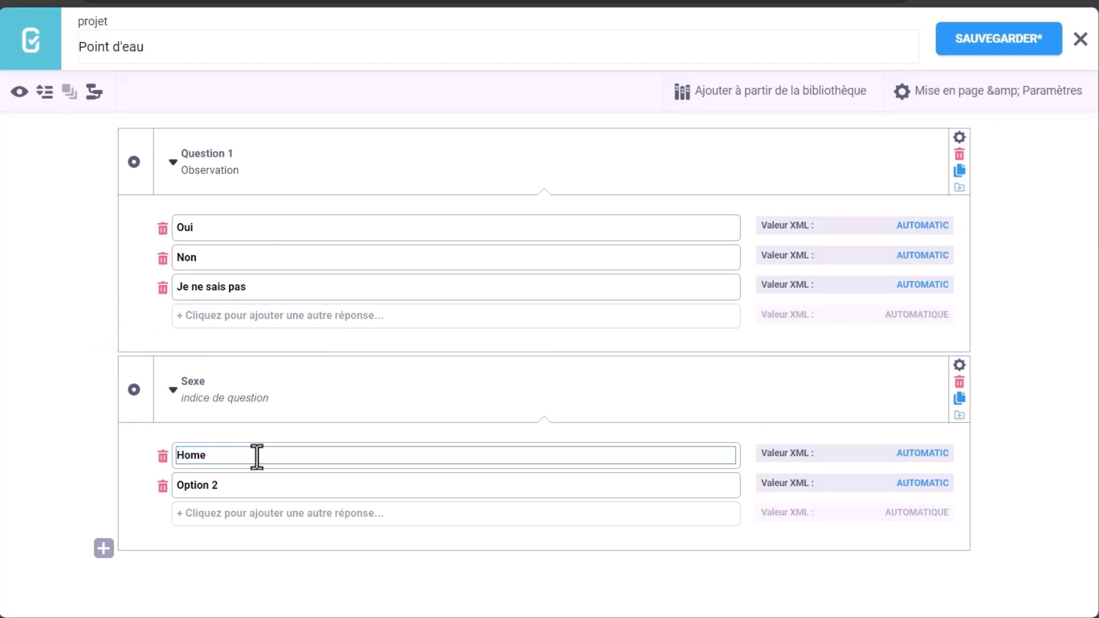
pyautogui.press('BackSpace')
pyautogui.write('me')
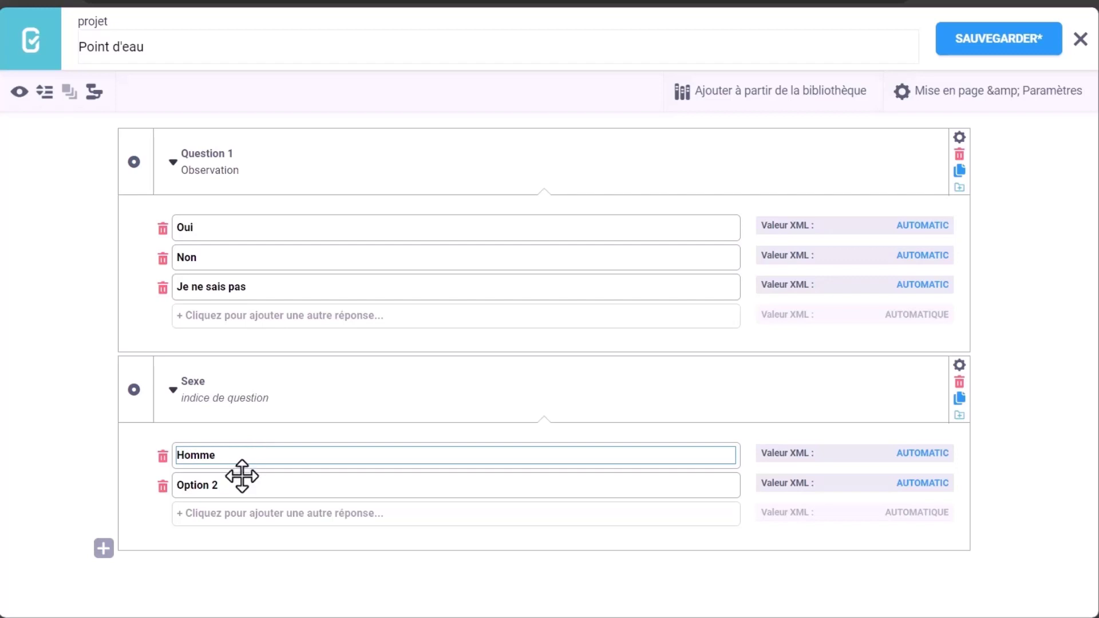
pyautogui.click(241, 481)
pyautogui.write('Femme')
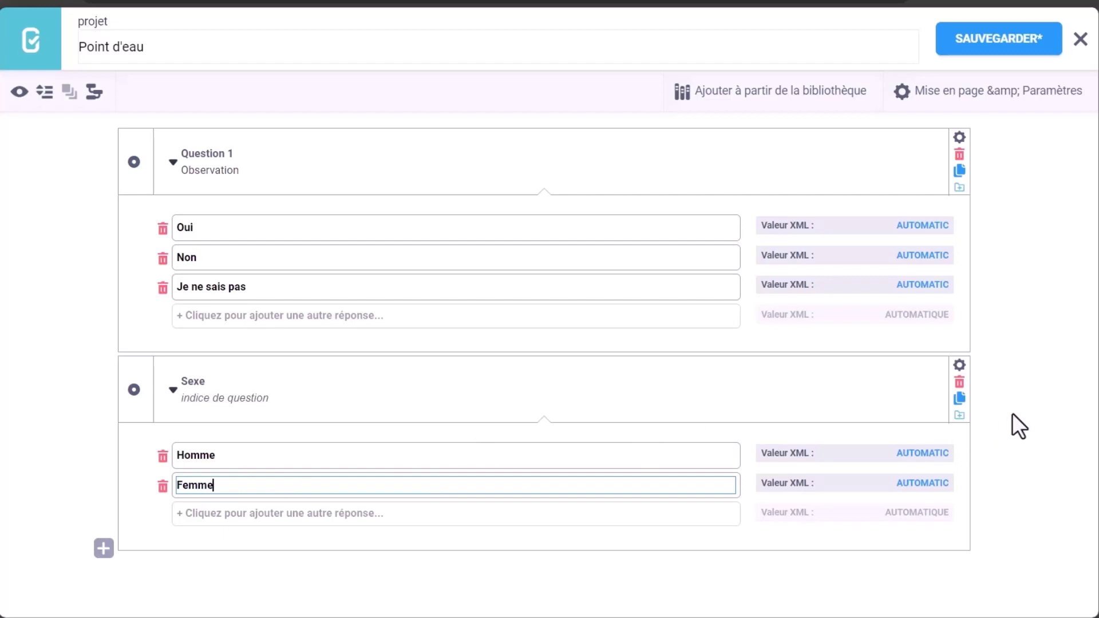
# - In the Sexe question's settings, set Réponse Obligatoire to Oui
pyautogui.click(964, 371)
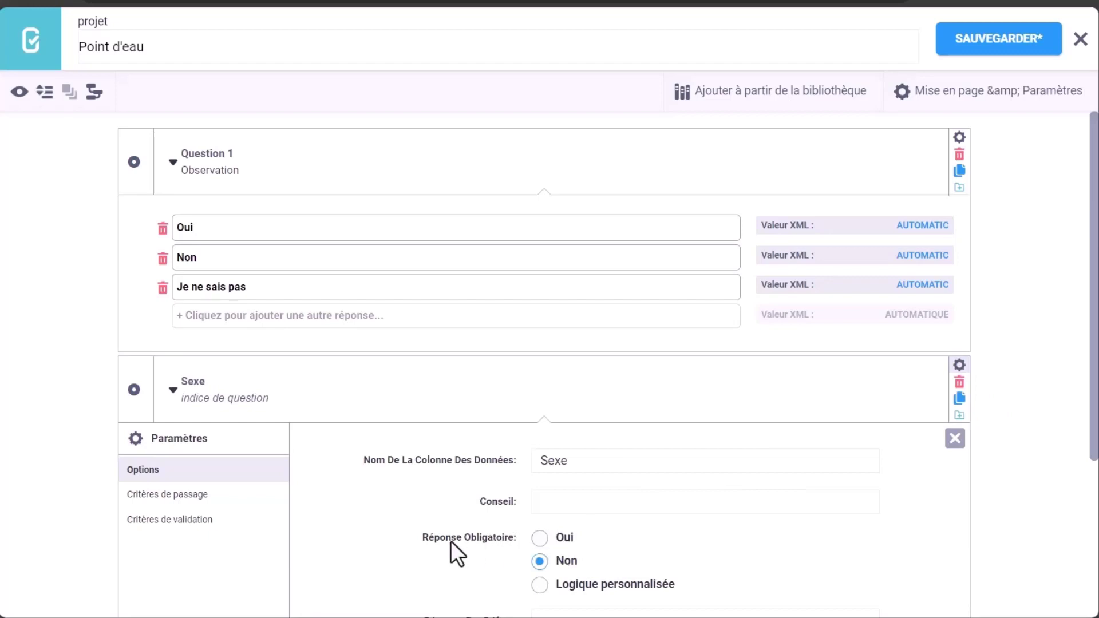
pyautogui.click(541, 539)
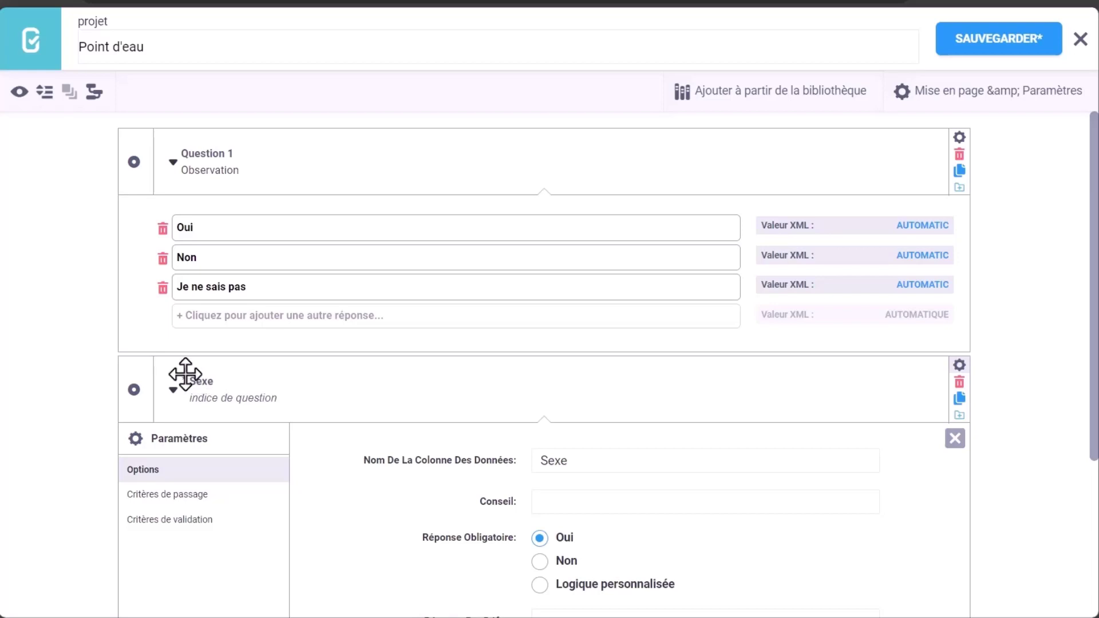
pyautogui.scroll(-4, 1009, 398)
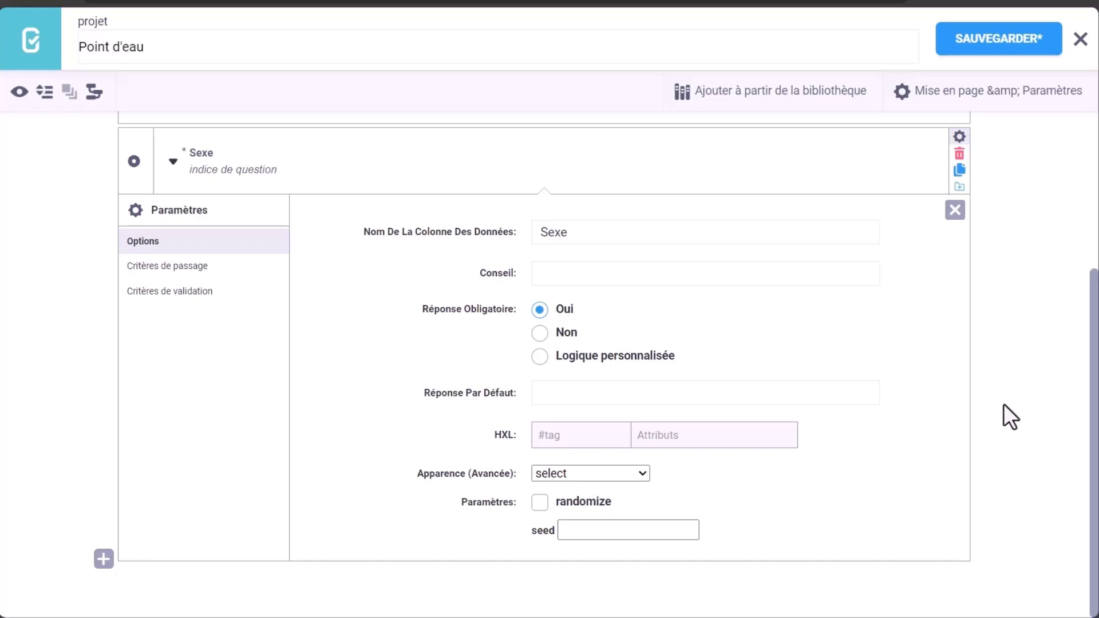
# - Add a new question labelled 'Etes-vous enceinte ?'
pyautogui.click(103, 559)
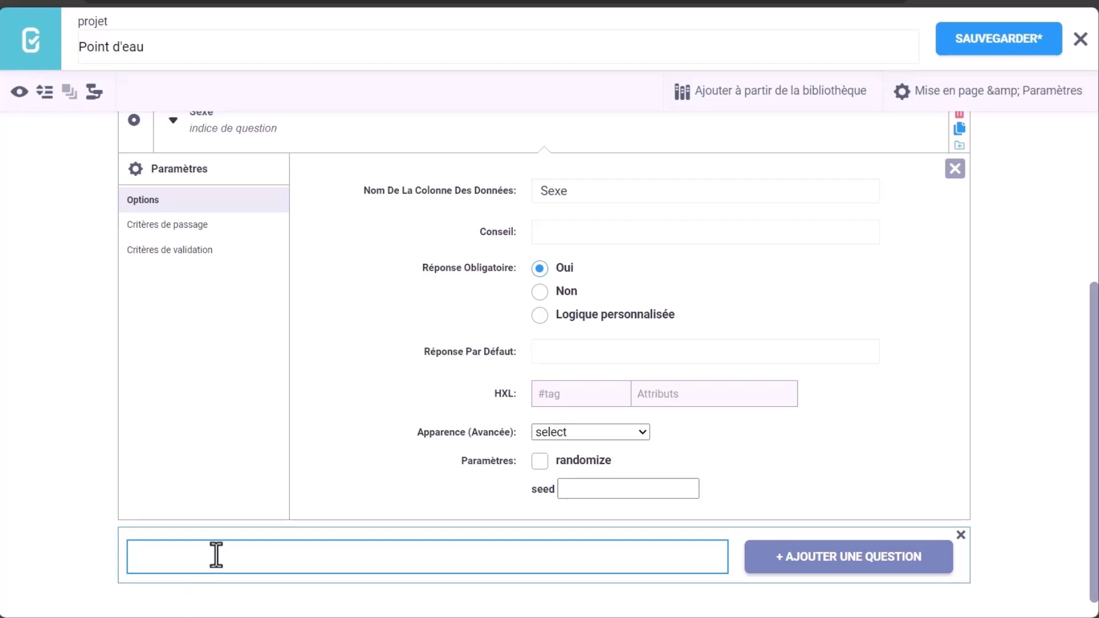
pyautogui.write('ENS')
pyautogui.press('BackSpace')
pyautogui.press('BackSpace')
pyautogui.press('BackSpace')
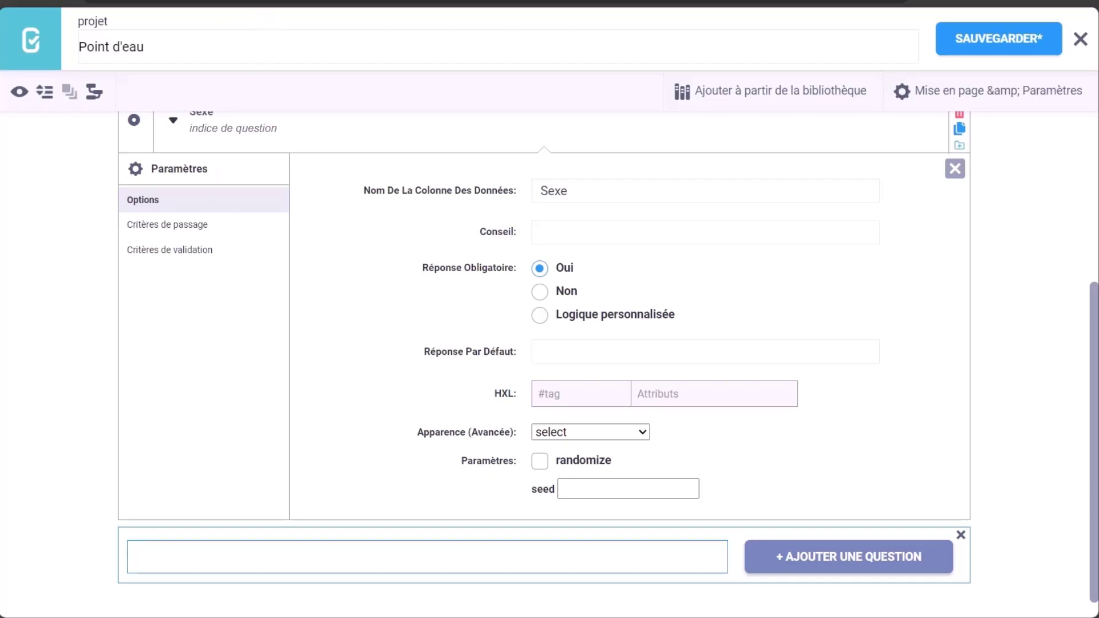
pyautogui.click(303, 555)
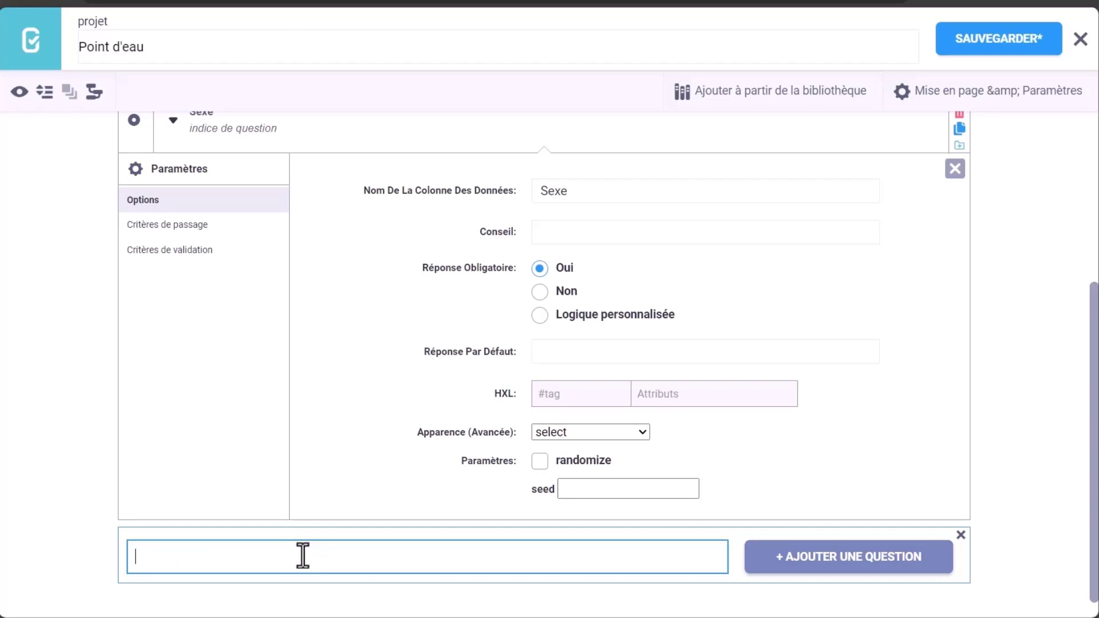
pyautogui.write('Etes-vous enceinte ')
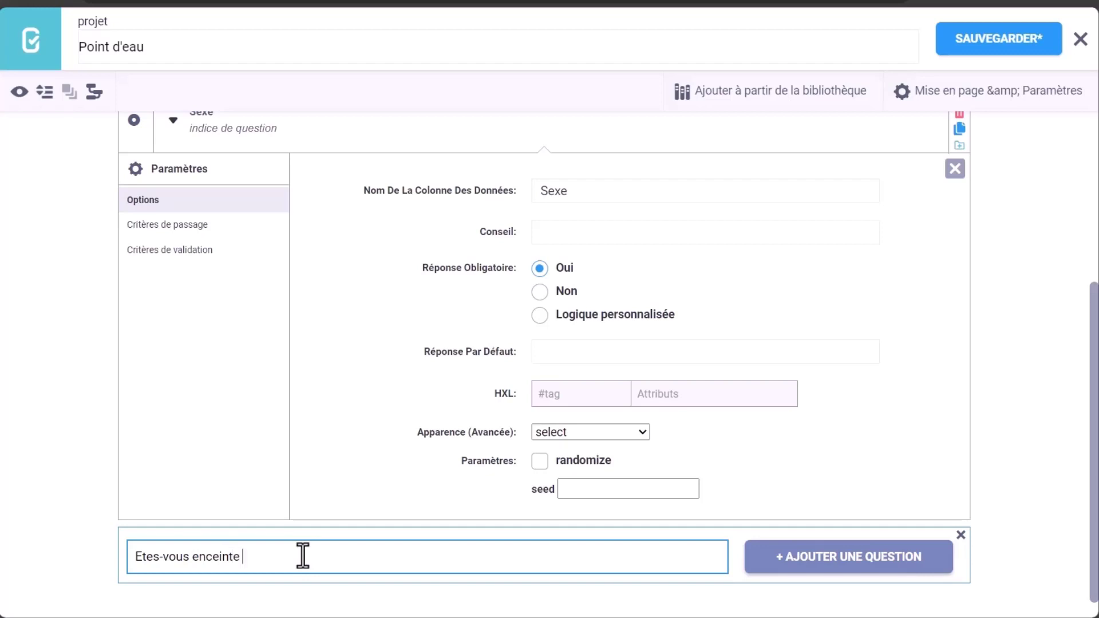
pyautogui.write('?')
pyautogui.click(762, 563)
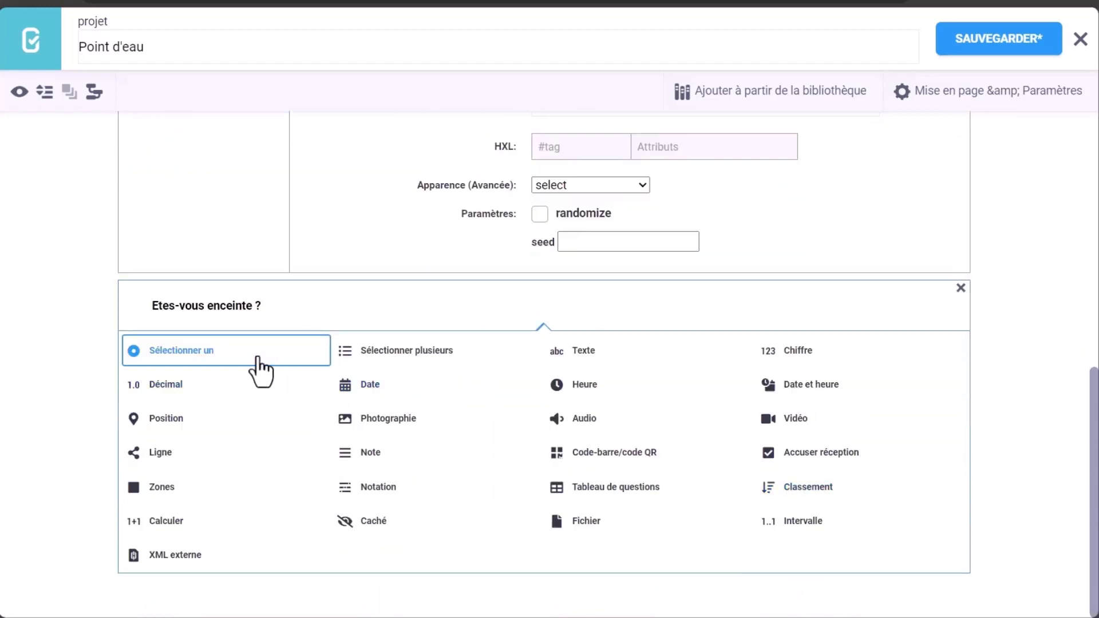
# - Make the pregnancy question single-choice with answers Oui and Non
pyautogui.click(261, 372)
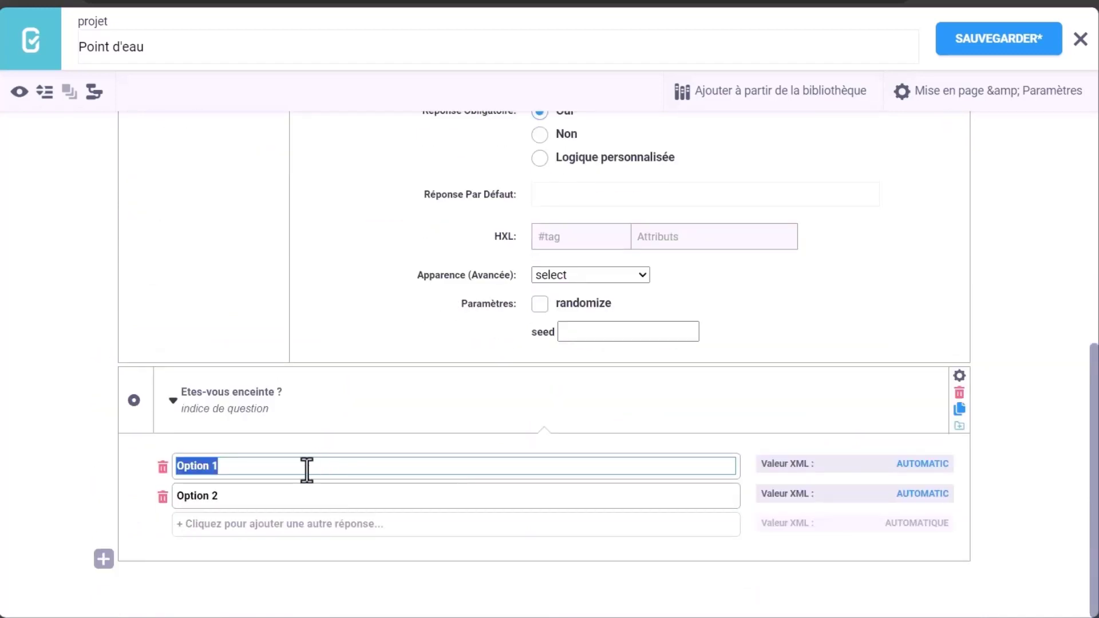
pyautogui.write('Oui')
pyautogui.press('Tab')
pyautogui.press('Tab')
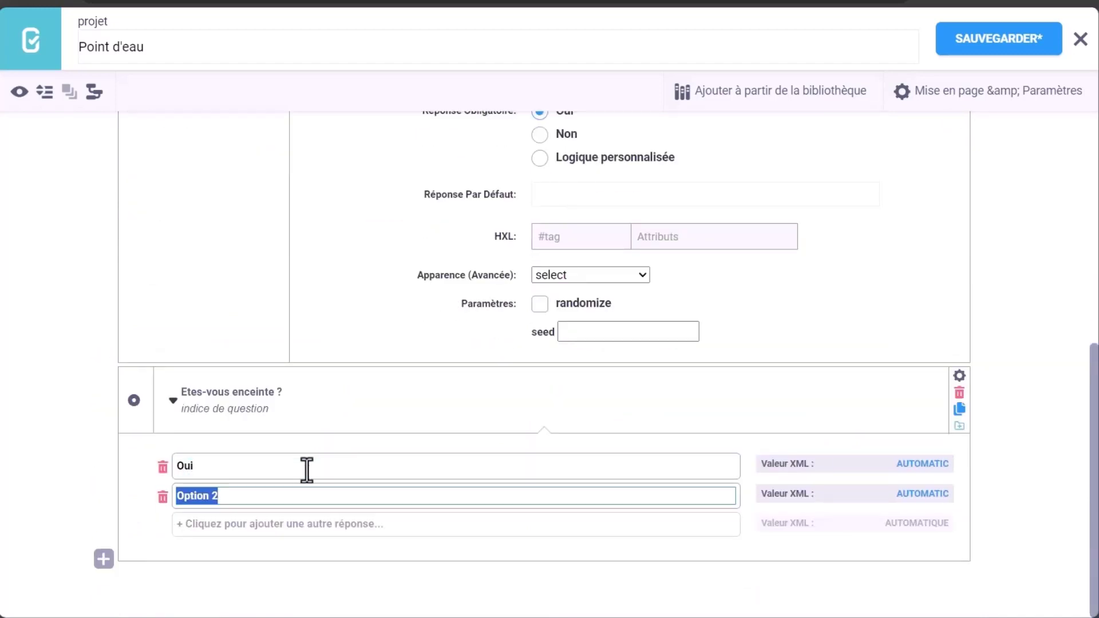
pyautogui.write('Non')
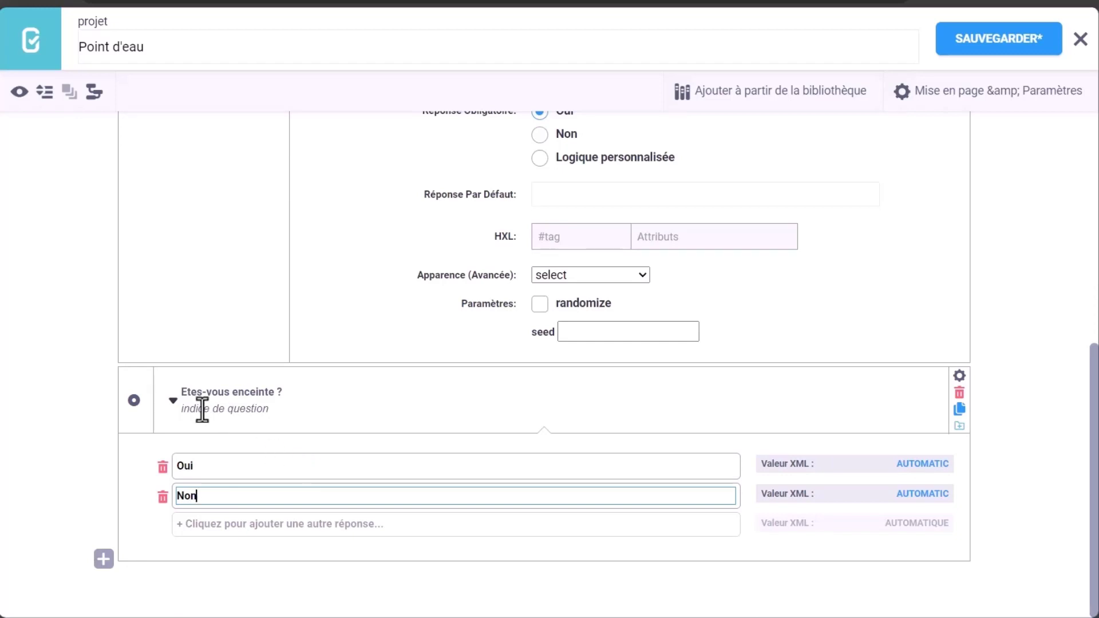
pyautogui.scroll(6, 202, 409)
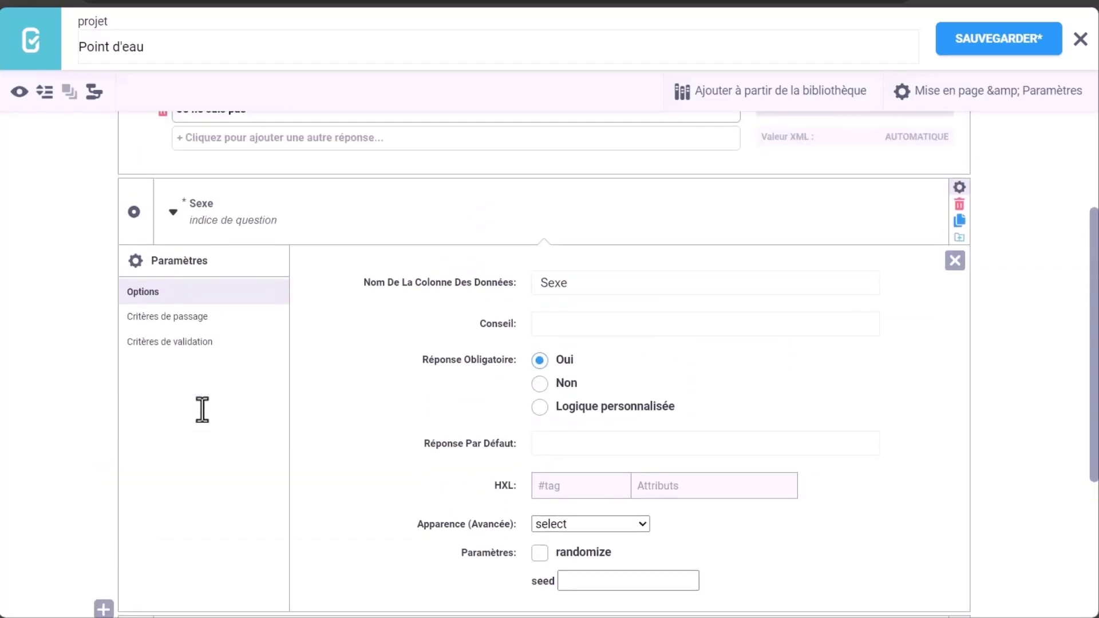
pyautogui.scroll(2, 204, 410)
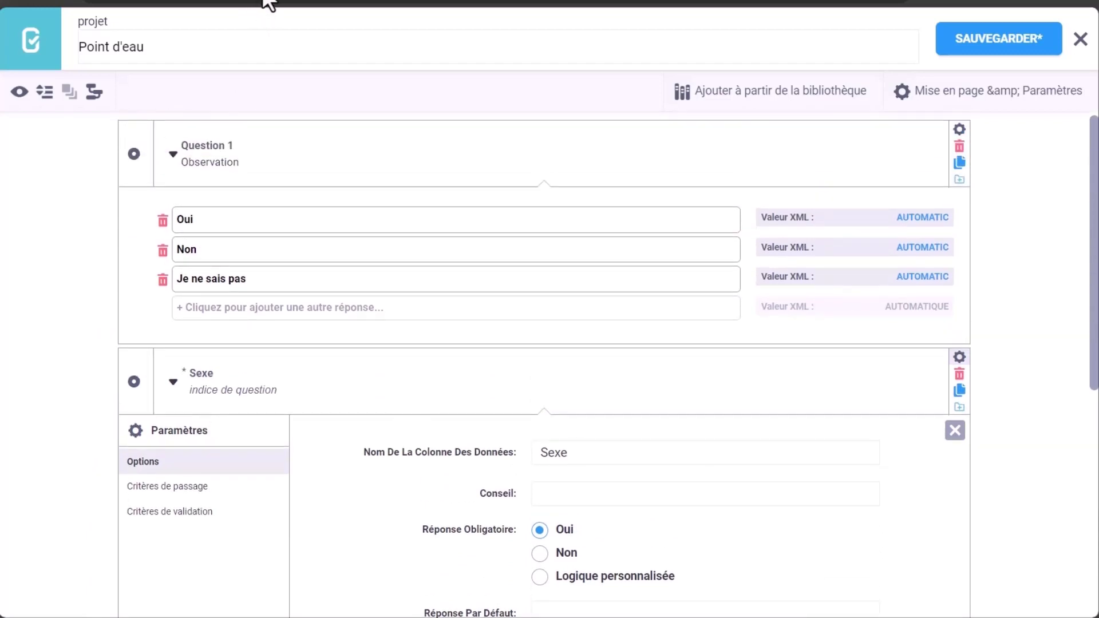
pyautogui.scroll(-5, 239, 535)
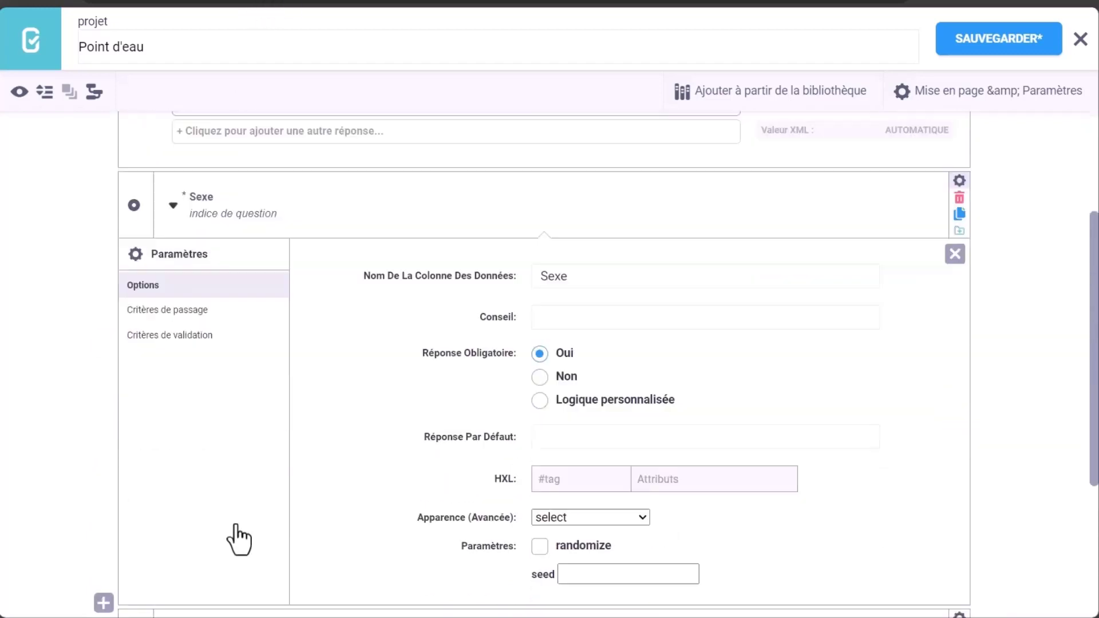
pyautogui.scroll(-2, 238, 535)
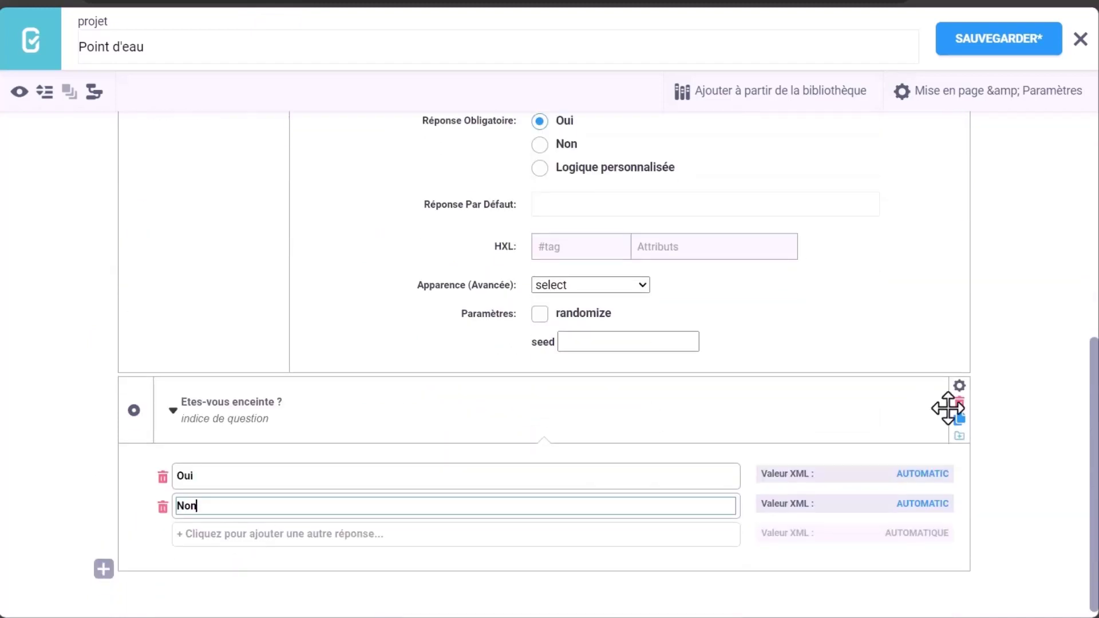
# - Add a skip-logic condition so 'Etes-vous enceinte ?' shows only when Sexe = Femme
pyautogui.click(960, 387)
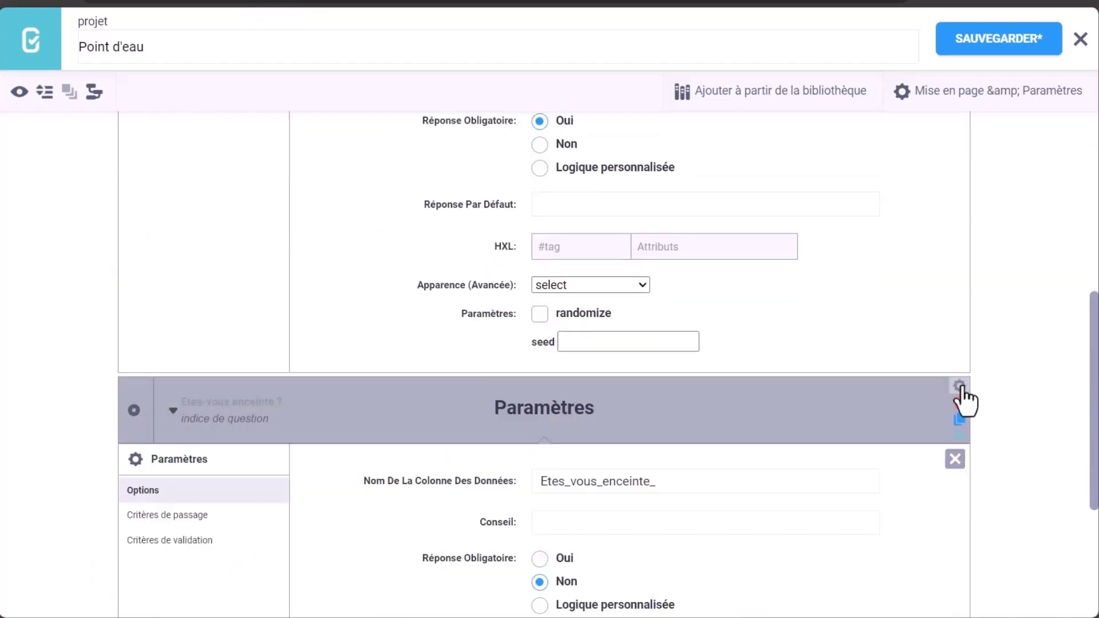
pyautogui.scroll(-2, 347, 558)
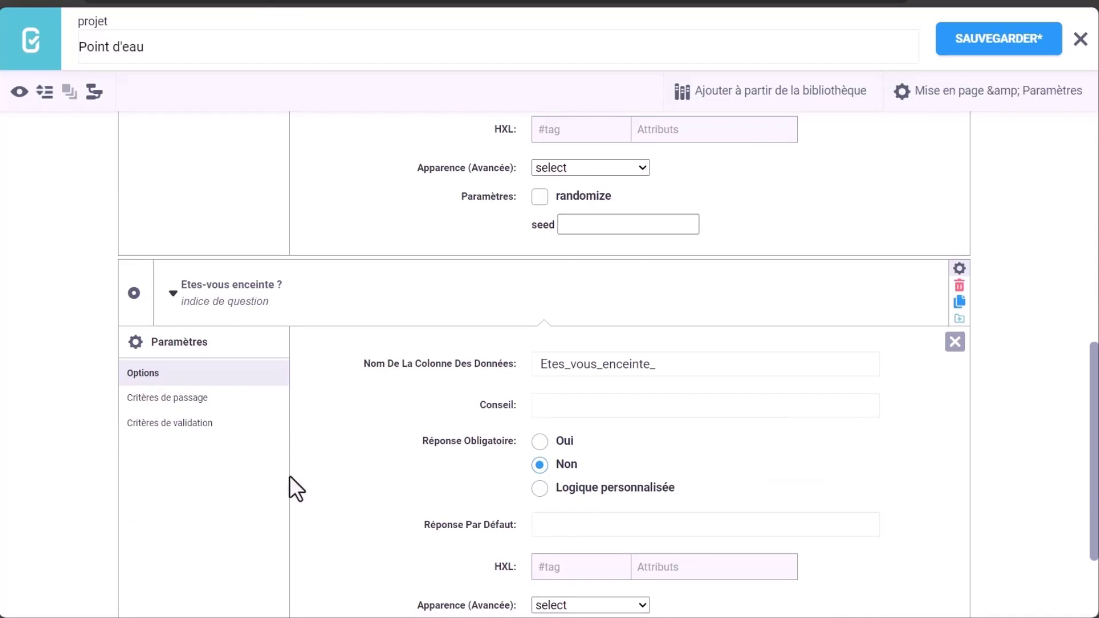
pyautogui.click(199, 401)
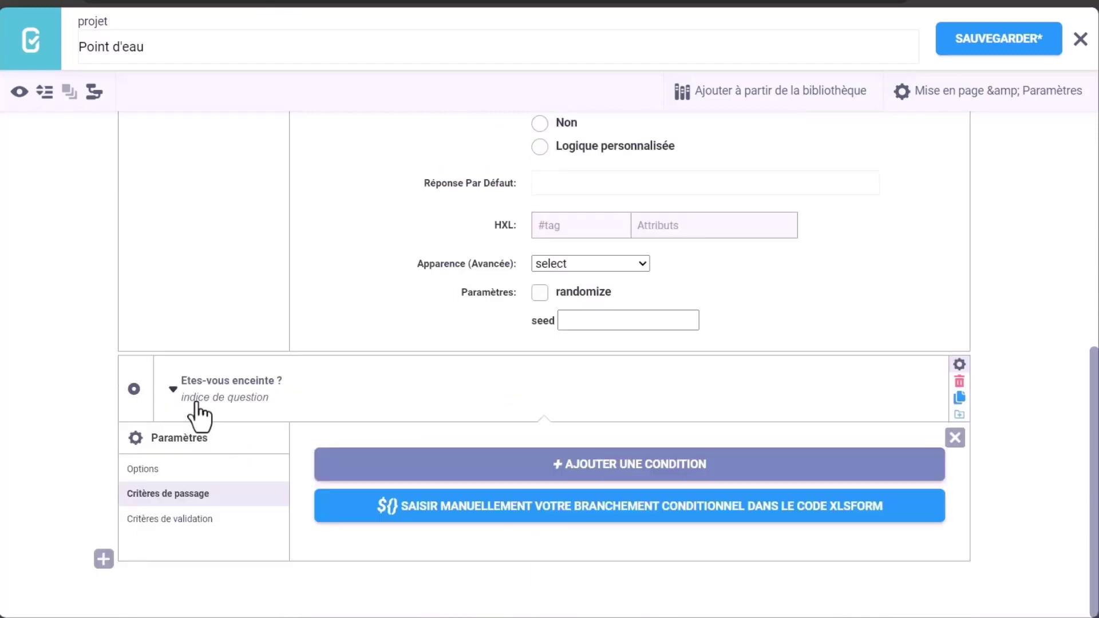
pyautogui.click(584, 471)
pyautogui.scroll(-1, 582, 463)
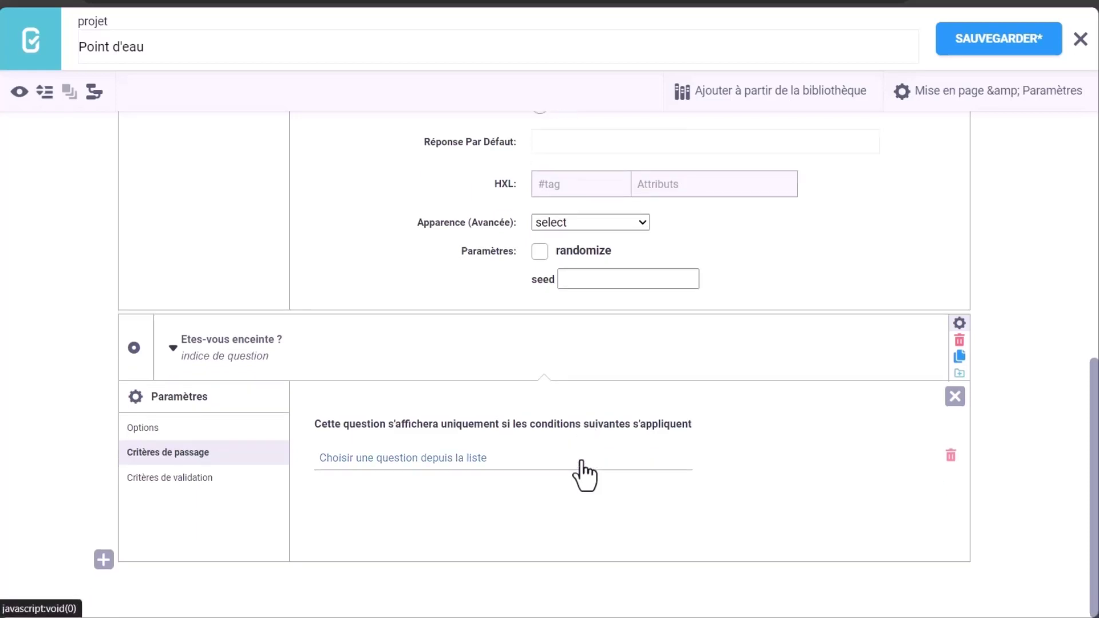
pyautogui.click(384, 459)
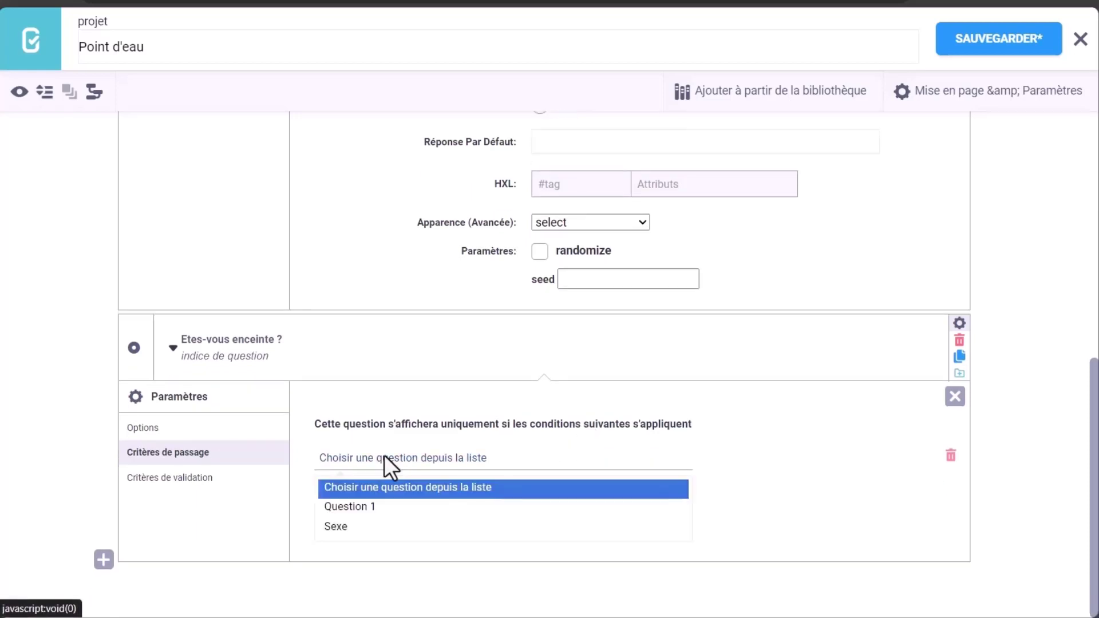
pyautogui.click(350, 527)
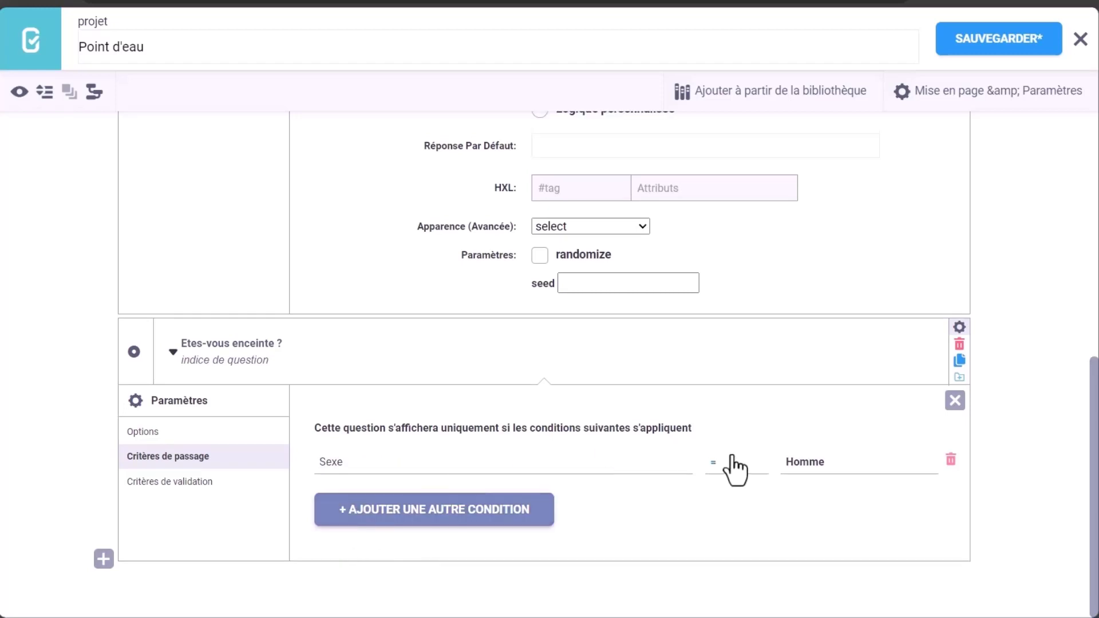
pyautogui.click(806, 465)
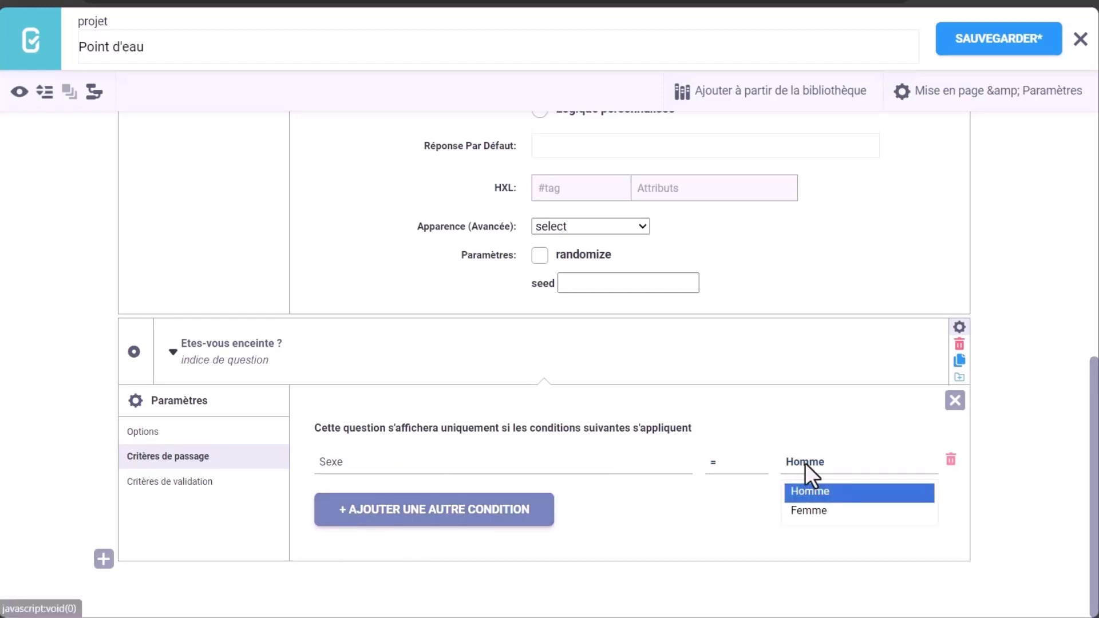
pyautogui.click(824, 512)
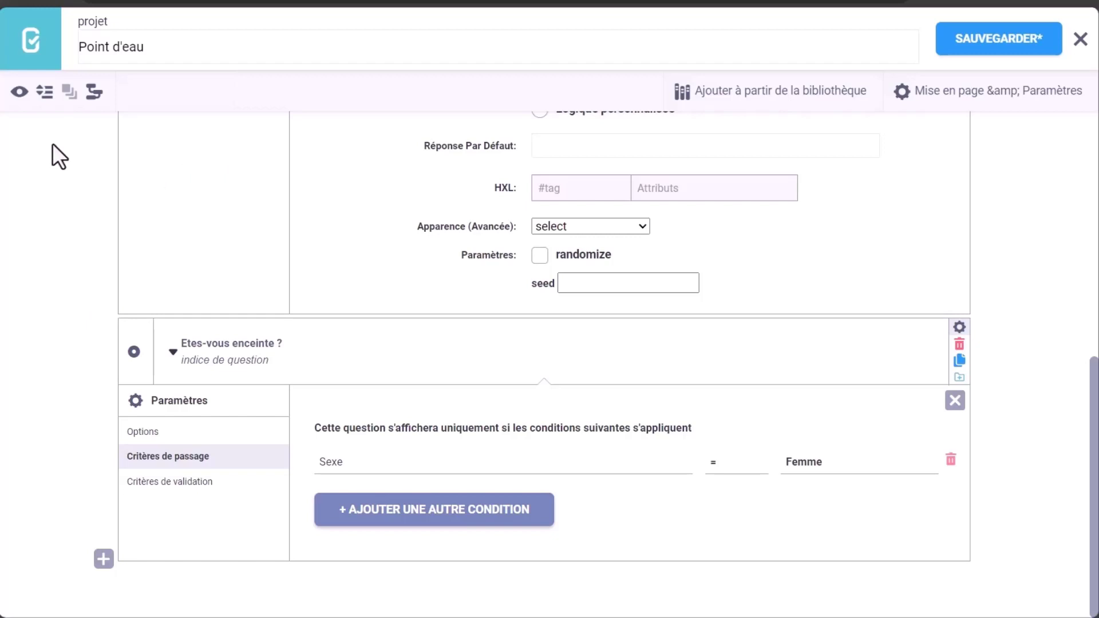
pyautogui.click(19, 93)
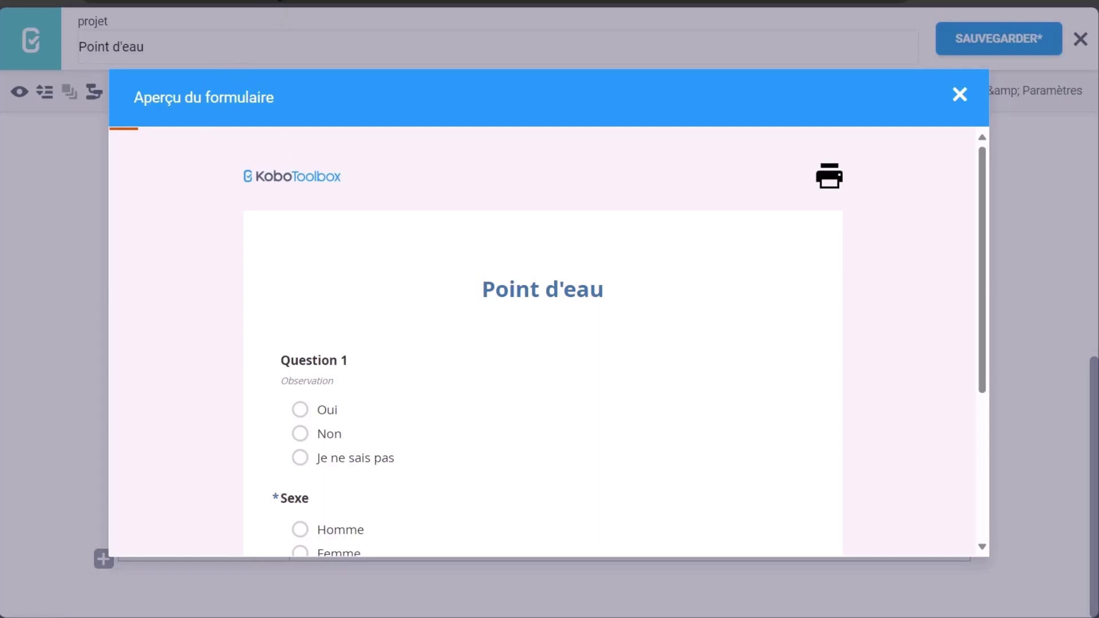
pyautogui.scroll(-2, 542, 342)
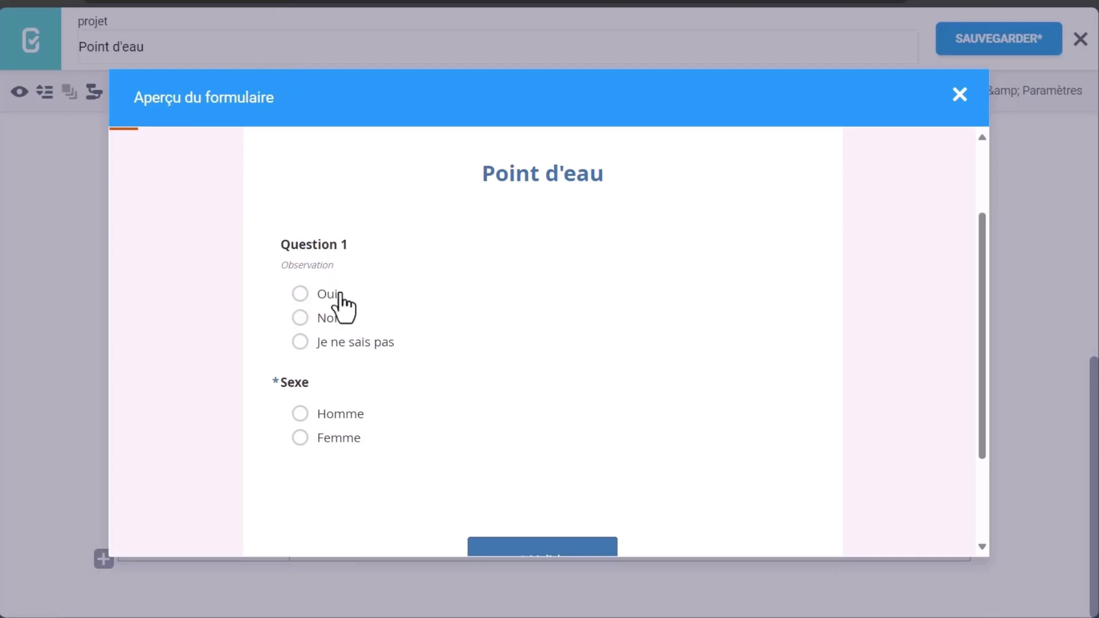
pyautogui.scroll(-1, 342, 304)
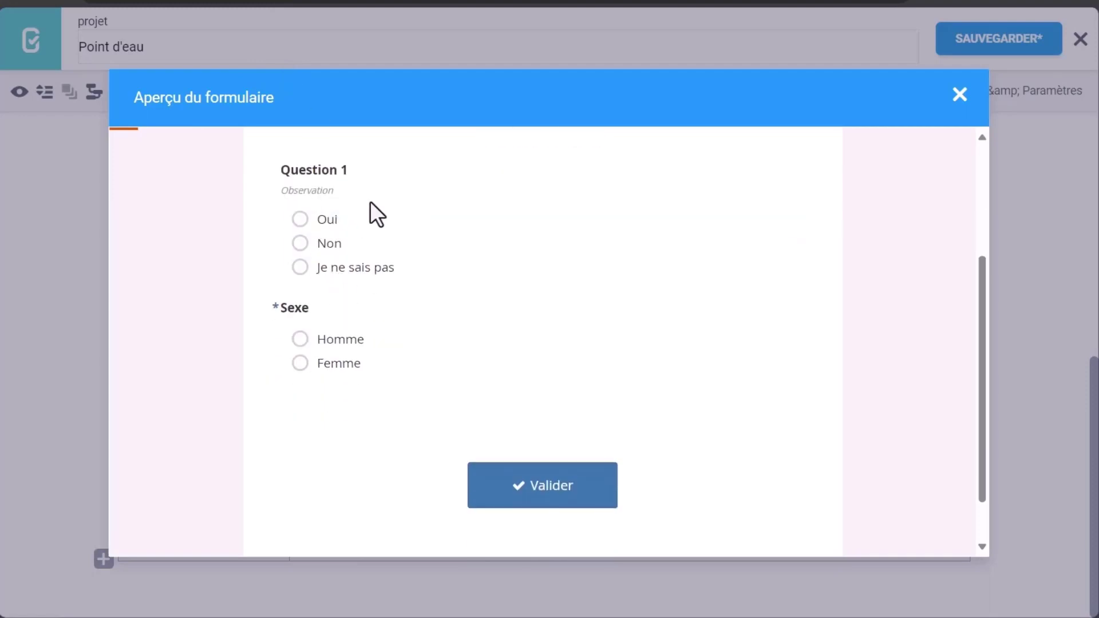
pyautogui.click(297, 220)
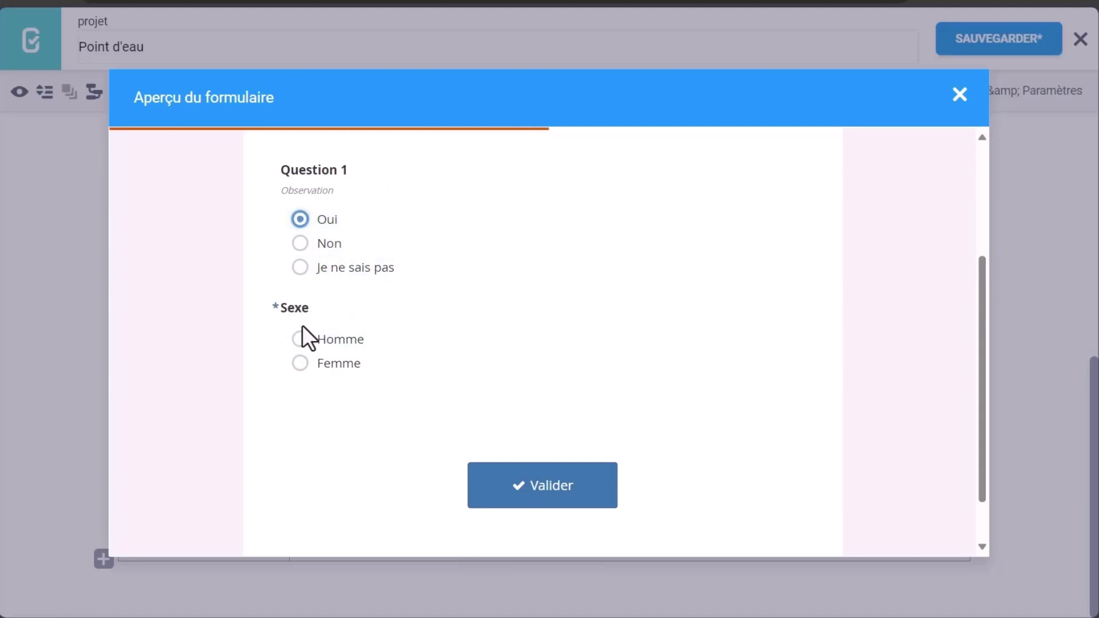
pyautogui.click(302, 340)
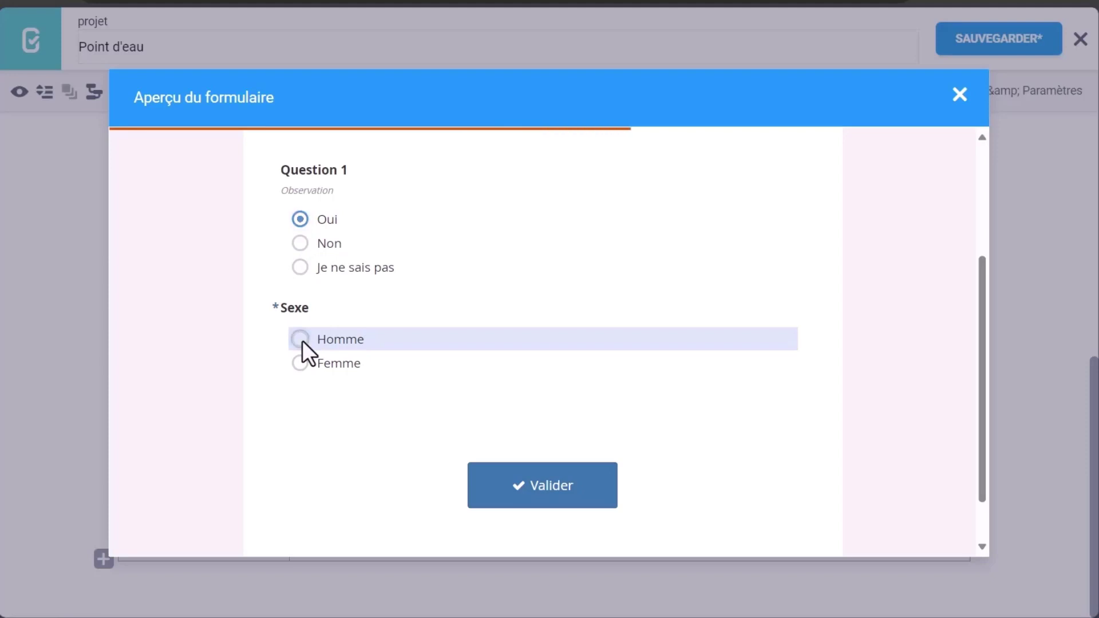
pyautogui.scroll(-1, 430, 393)
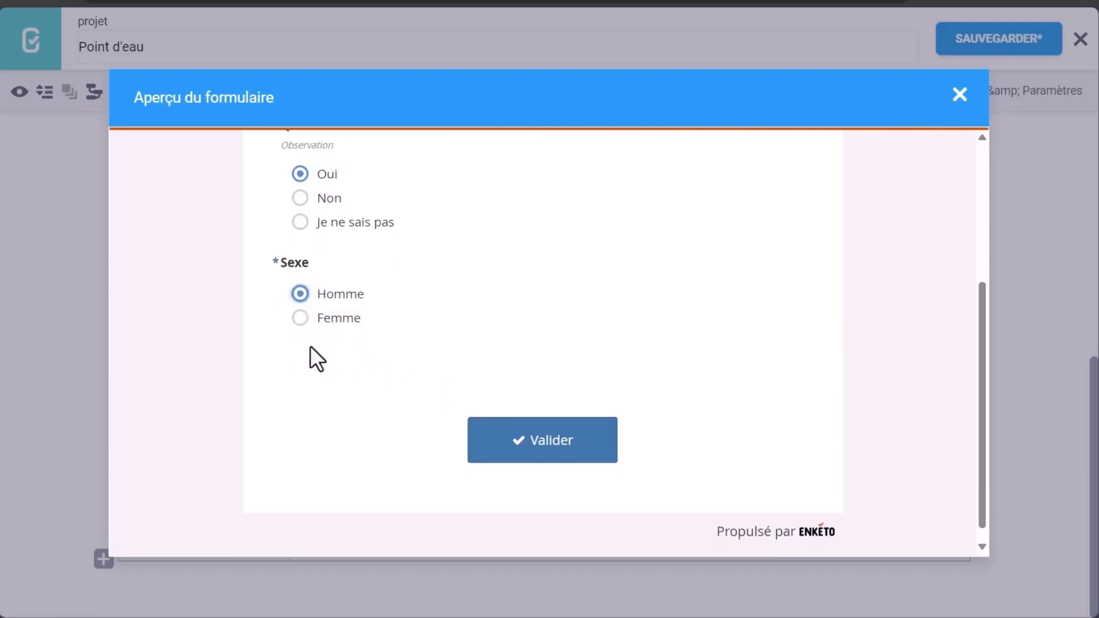
pyautogui.click(297, 322)
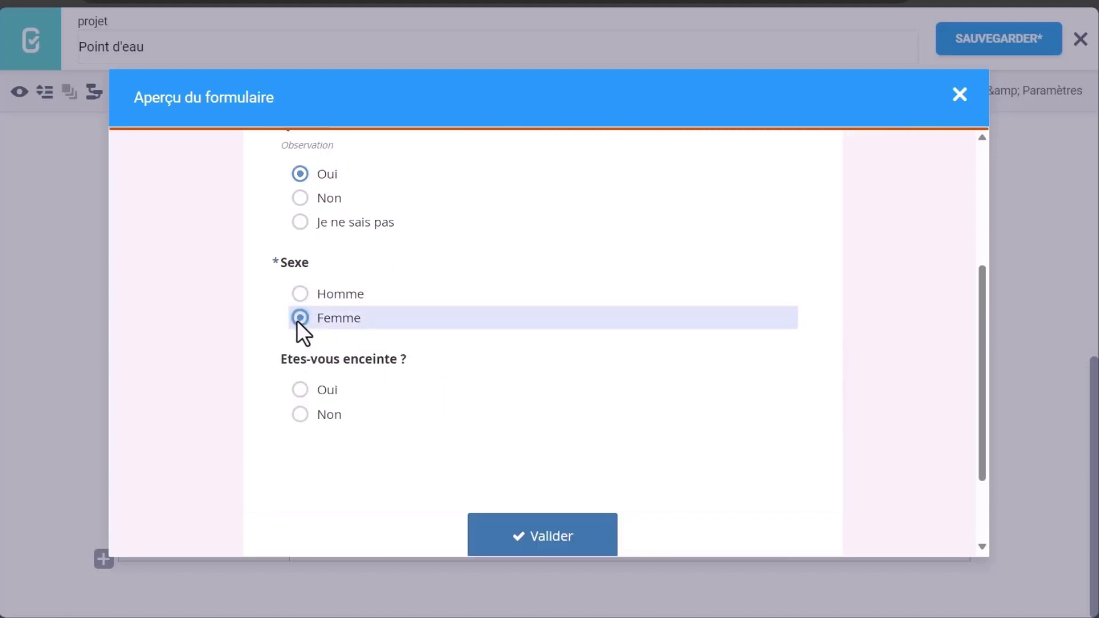
pyautogui.click(298, 390)
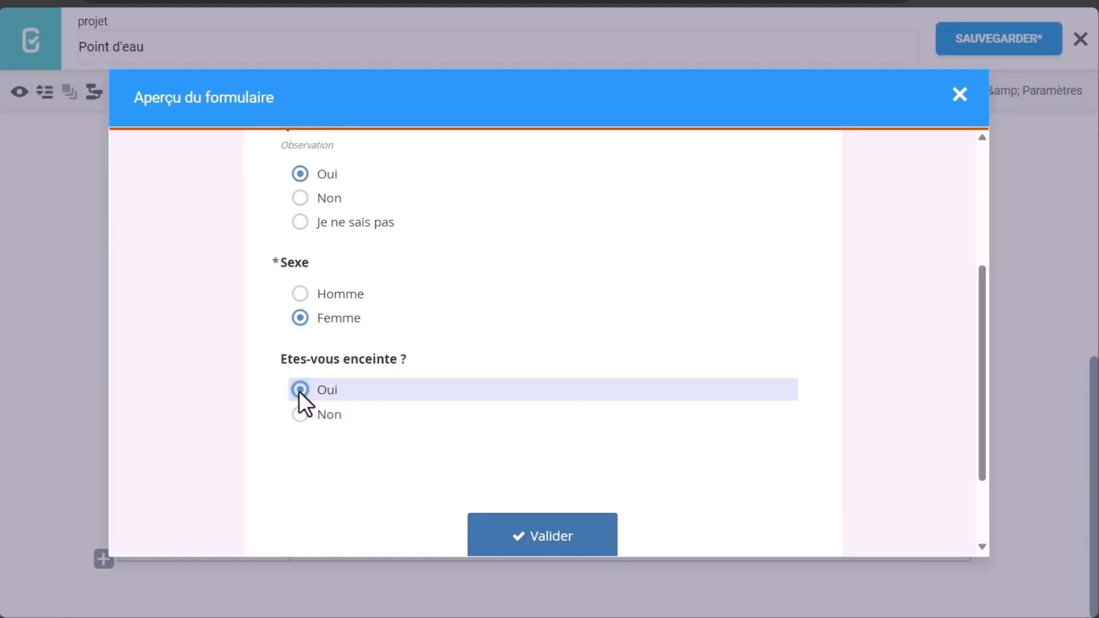
pyautogui.scroll(-2, 557, 509)
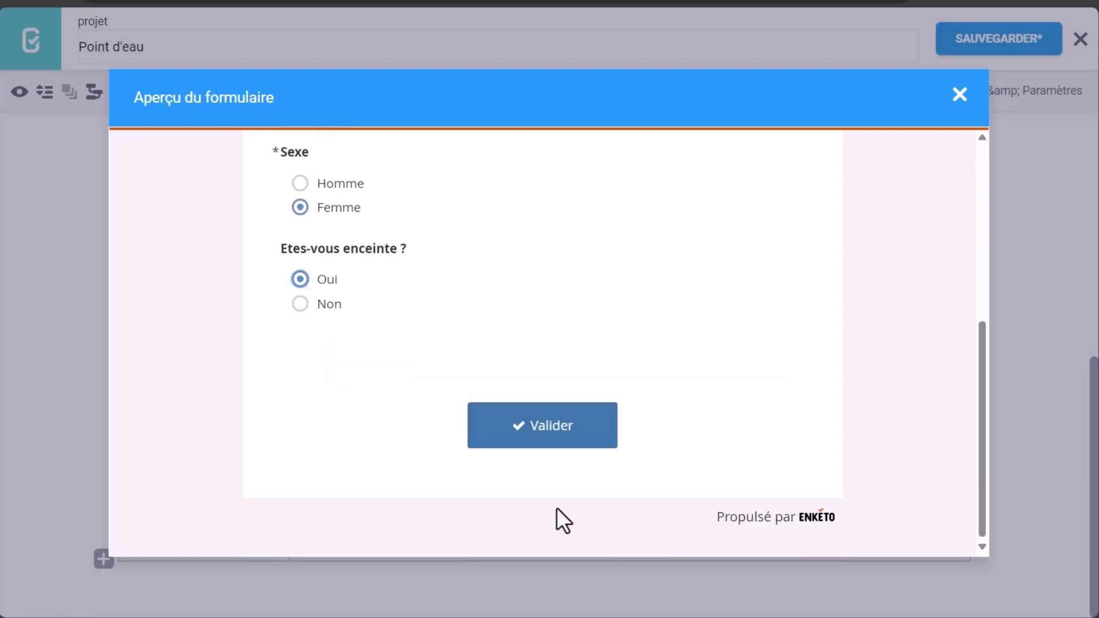
pyautogui.click(557, 424)
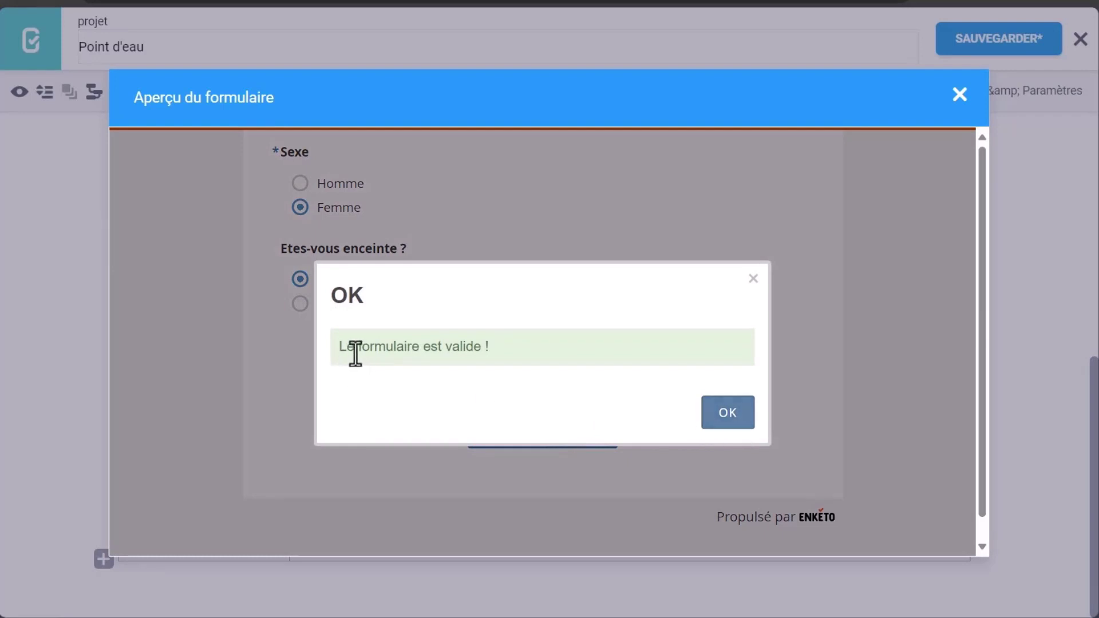
pyautogui.click(727, 423)
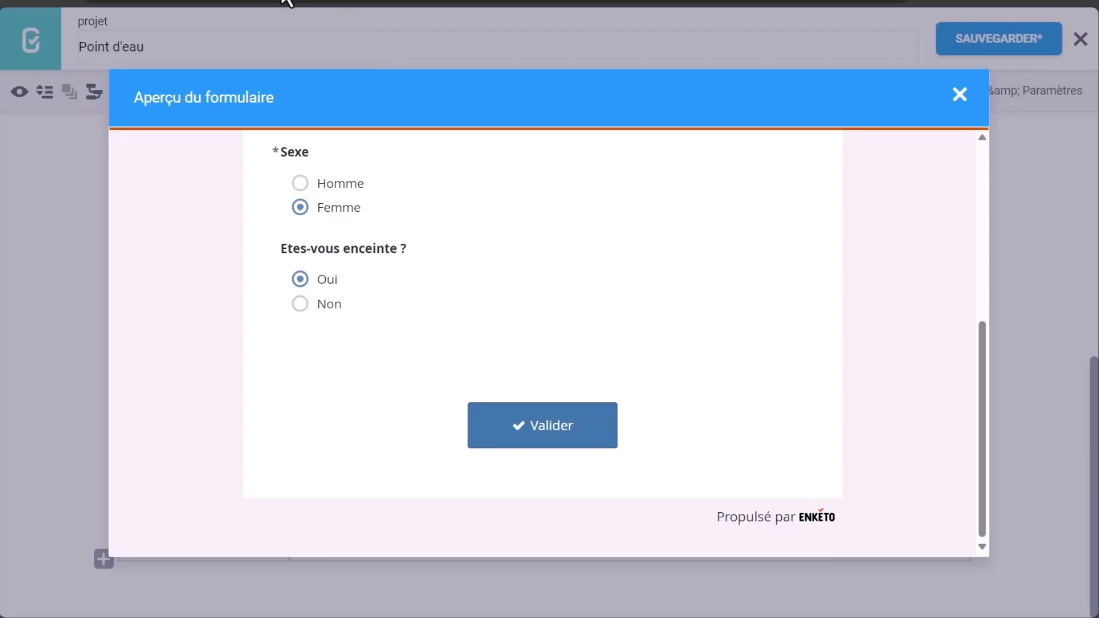
pyautogui.click(540, 424)
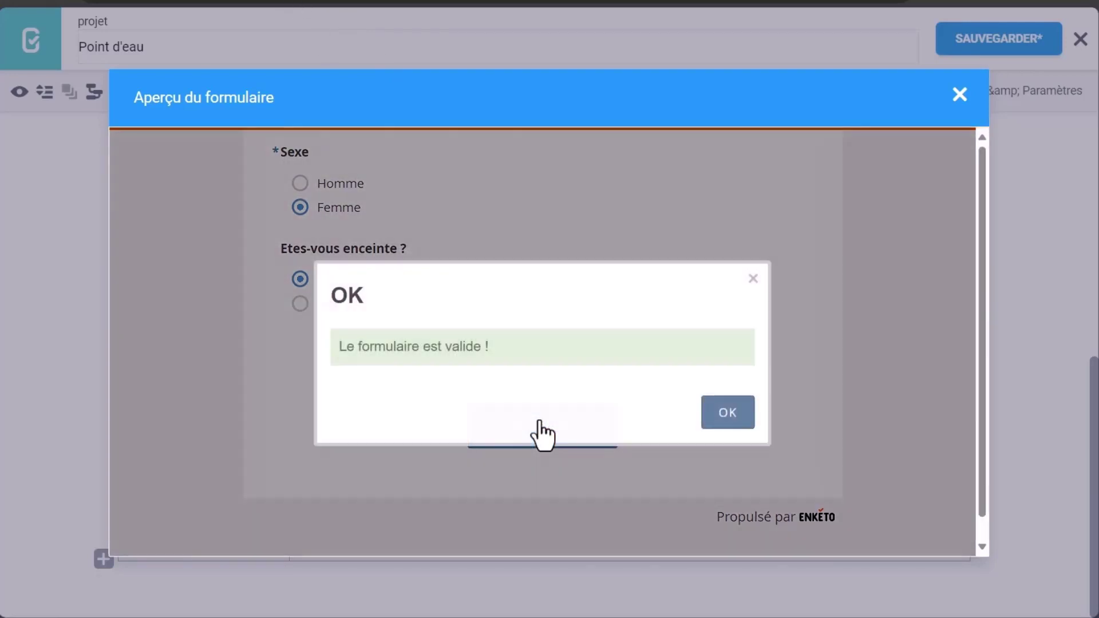
pyautogui.click(728, 425)
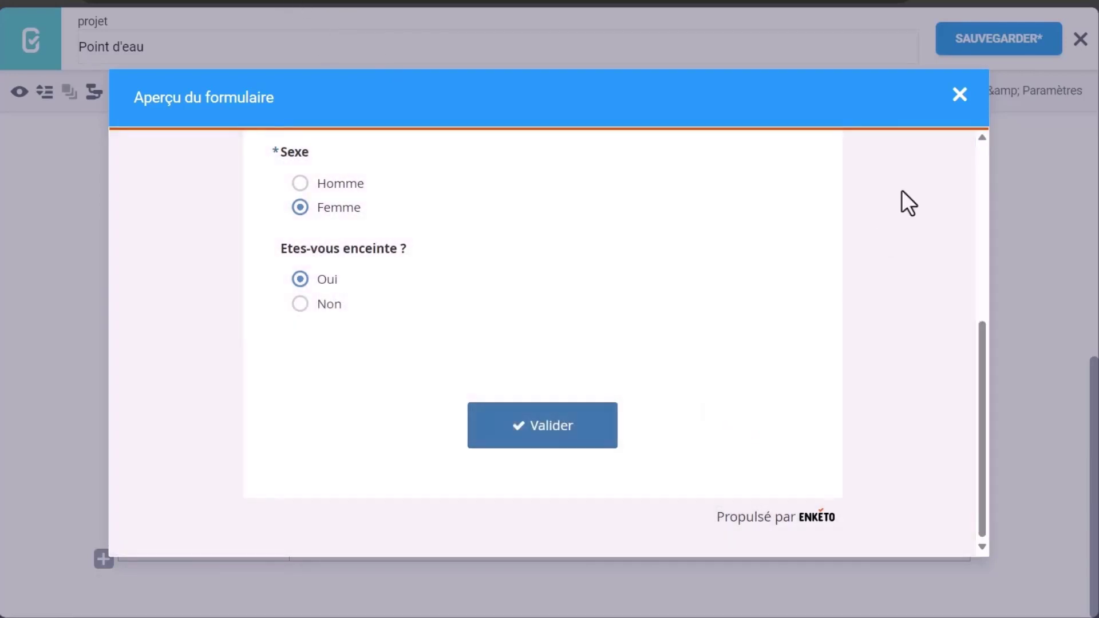
pyautogui.click(962, 110)
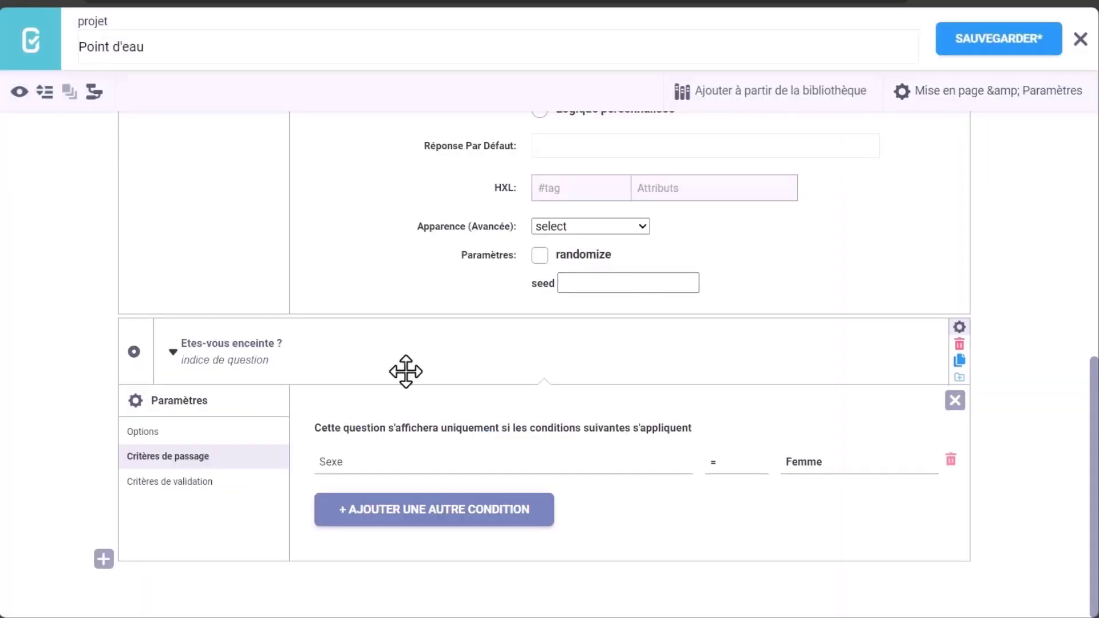
# - Append an 'Entrer un nombre' question to the form as a Chiffre (number) type
pyautogui.click(104, 559)
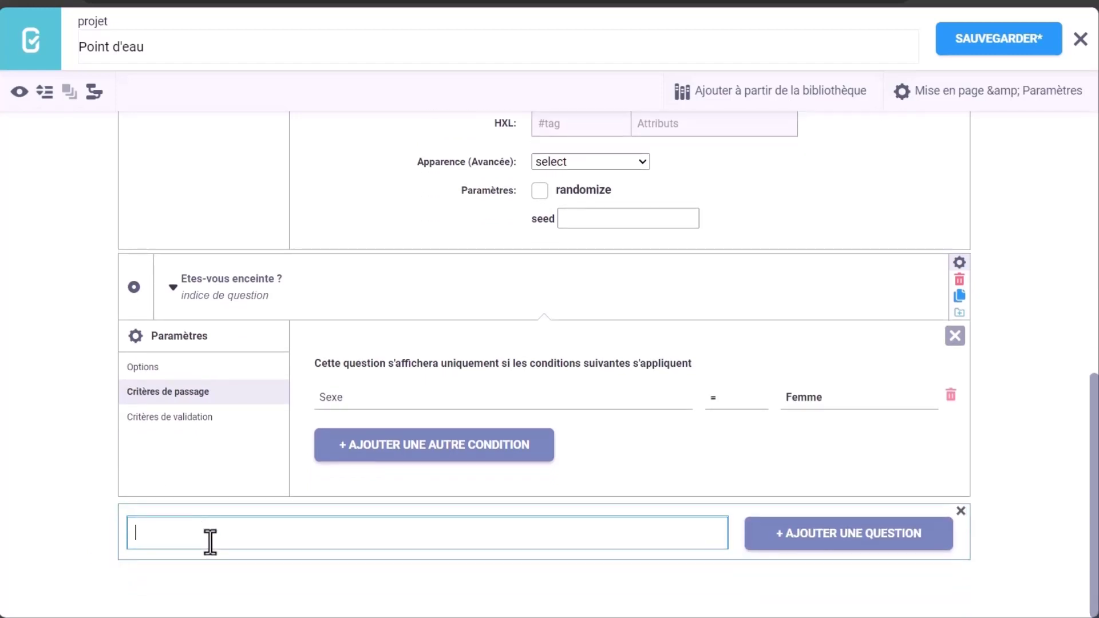
pyautogui.write('En')
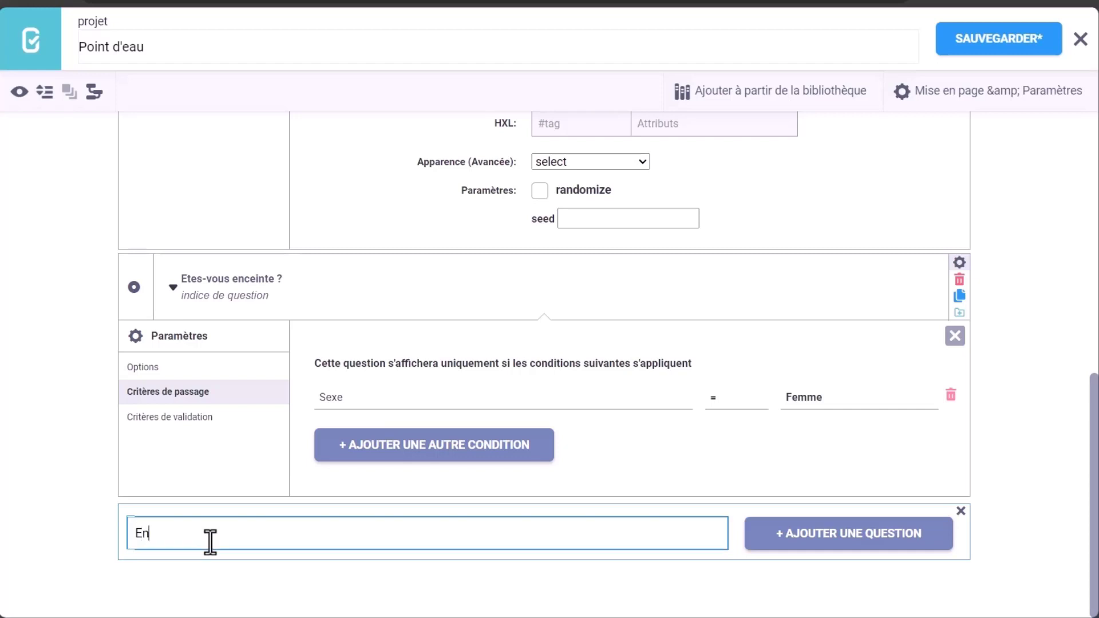
pyautogui.write('trer un nombre')
pyautogui.click(754, 544)
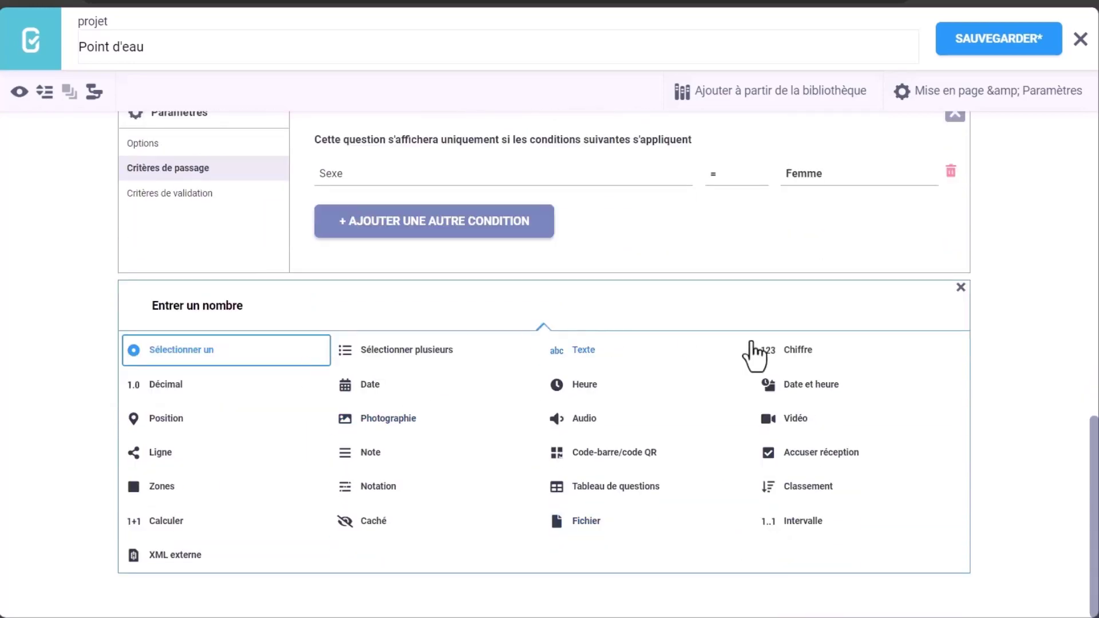
pyautogui.click(782, 355)
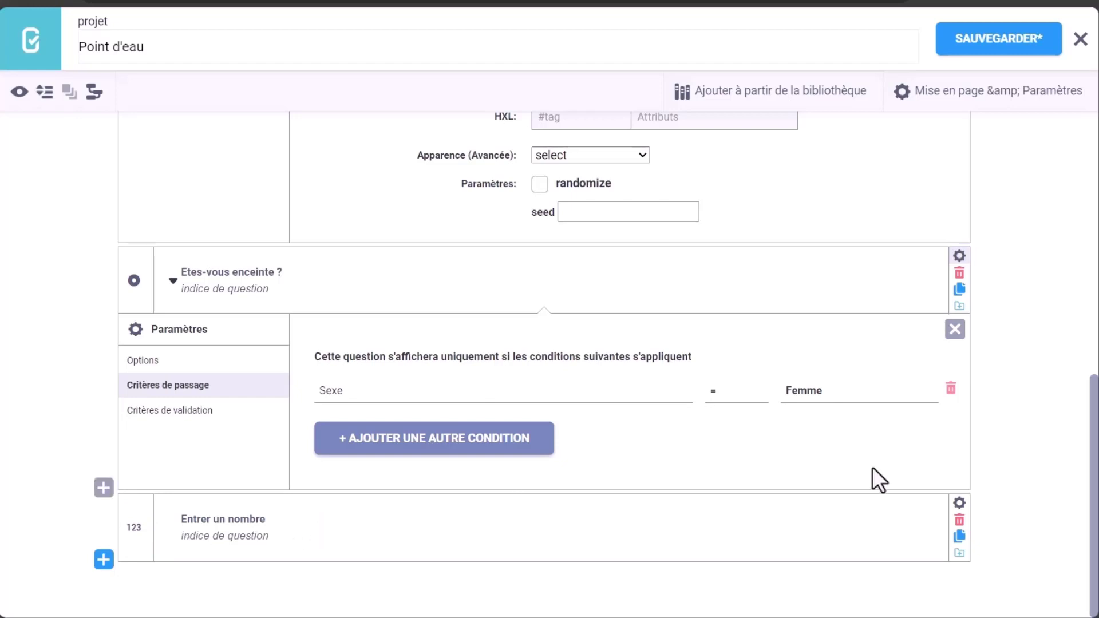
pyautogui.click(960, 504)
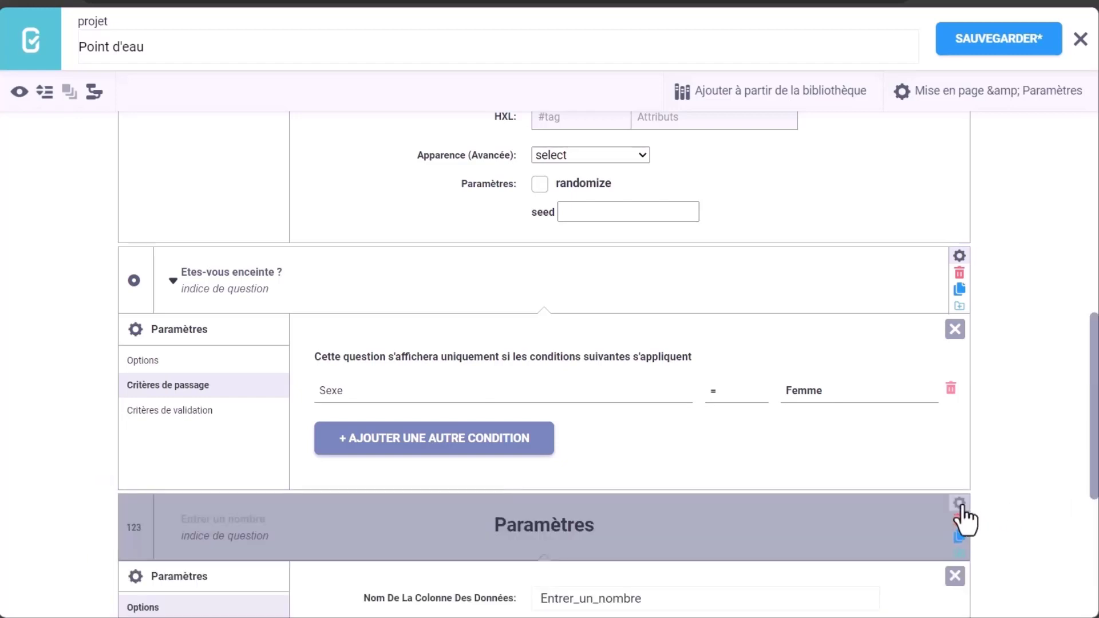
# - Add a Critères de validation rule requiring the Entrer un nombre answer to be > 0
pyautogui.scroll(-3, 964, 515)
pyautogui.scroll(-2, 965, 518)
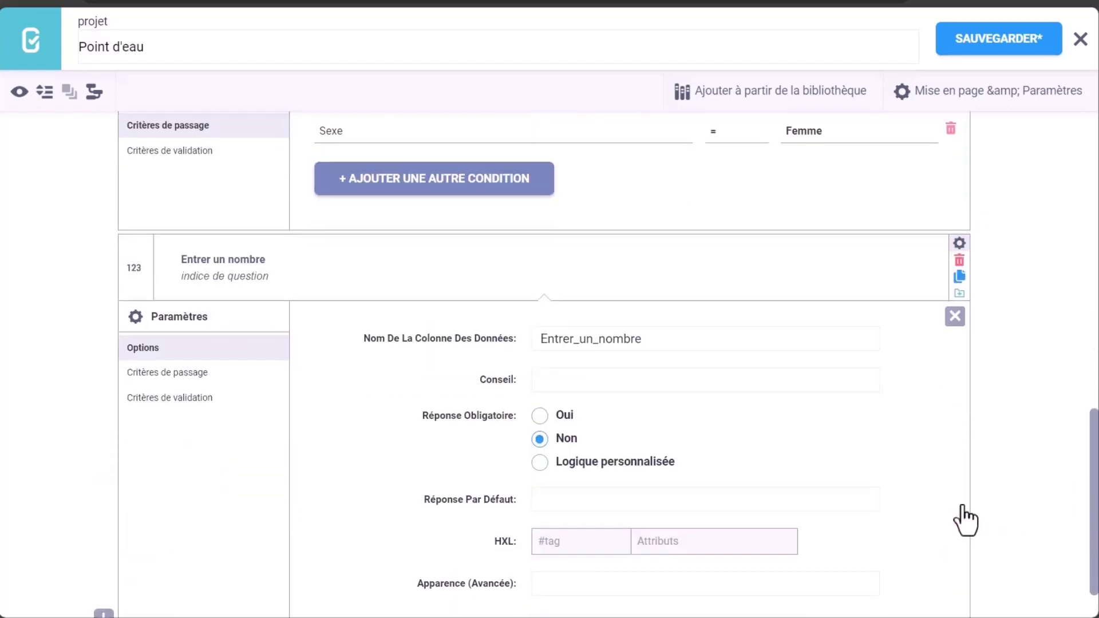
pyautogui.click(159, 396)
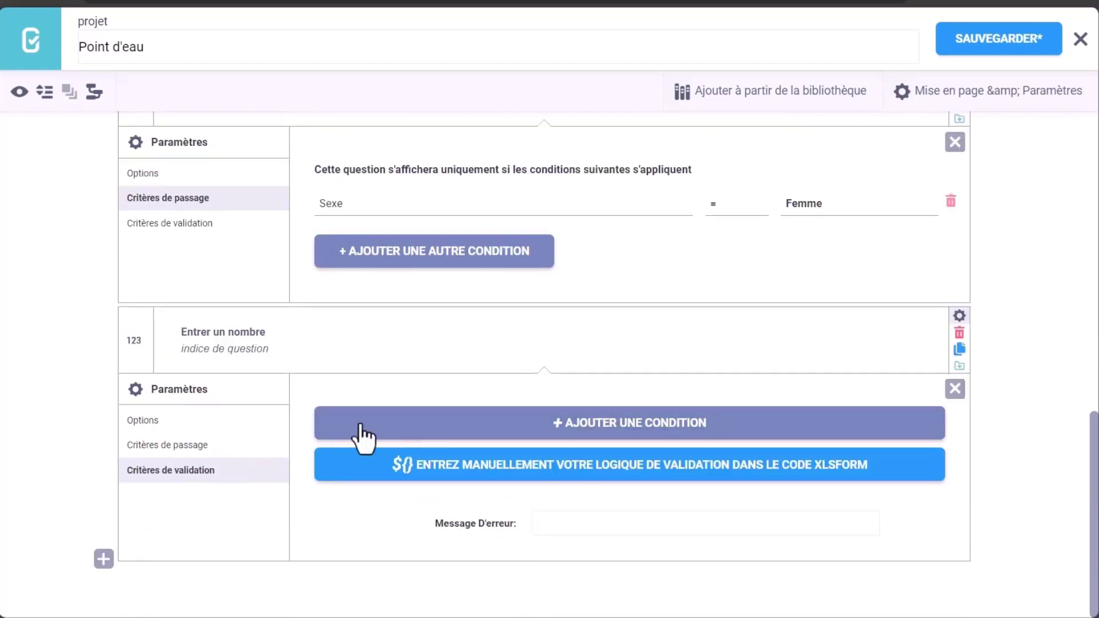
pyautogui.click(550, 424)
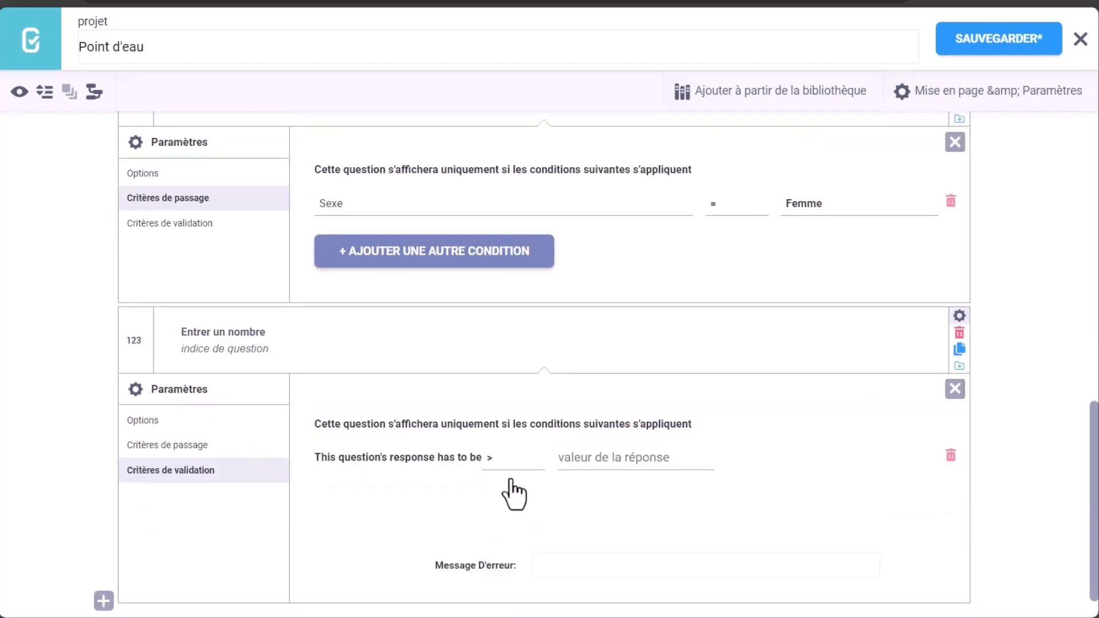
pyautogui.scroll(-1, 458, 467)
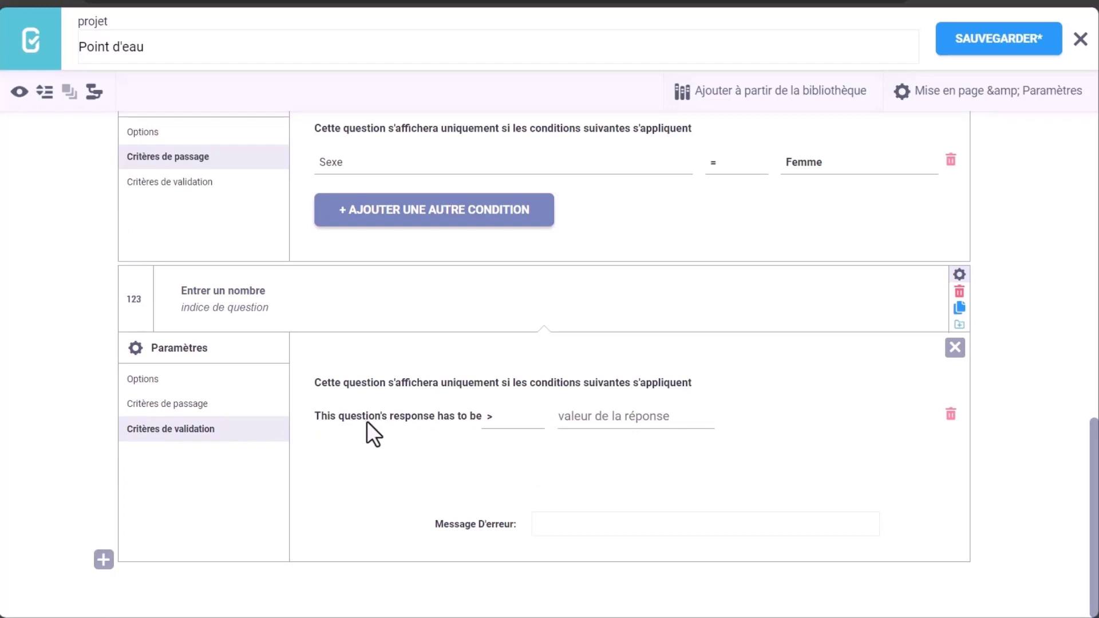
pyautogui.click(515, 420)
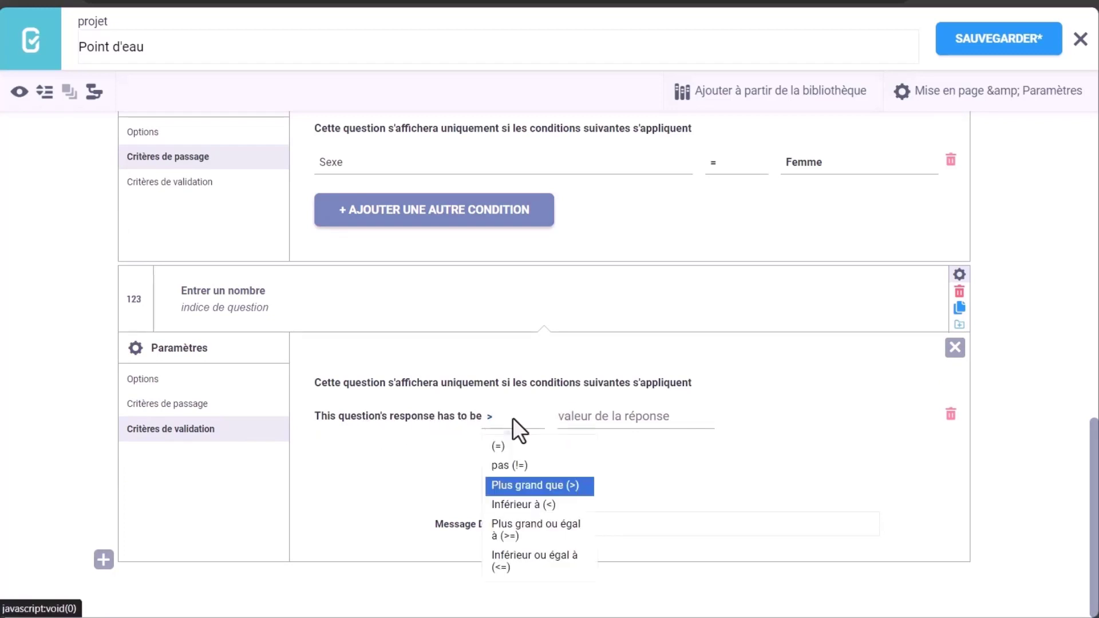
pyautogui.click(555, 488)
pyautogui.click(637, 418)
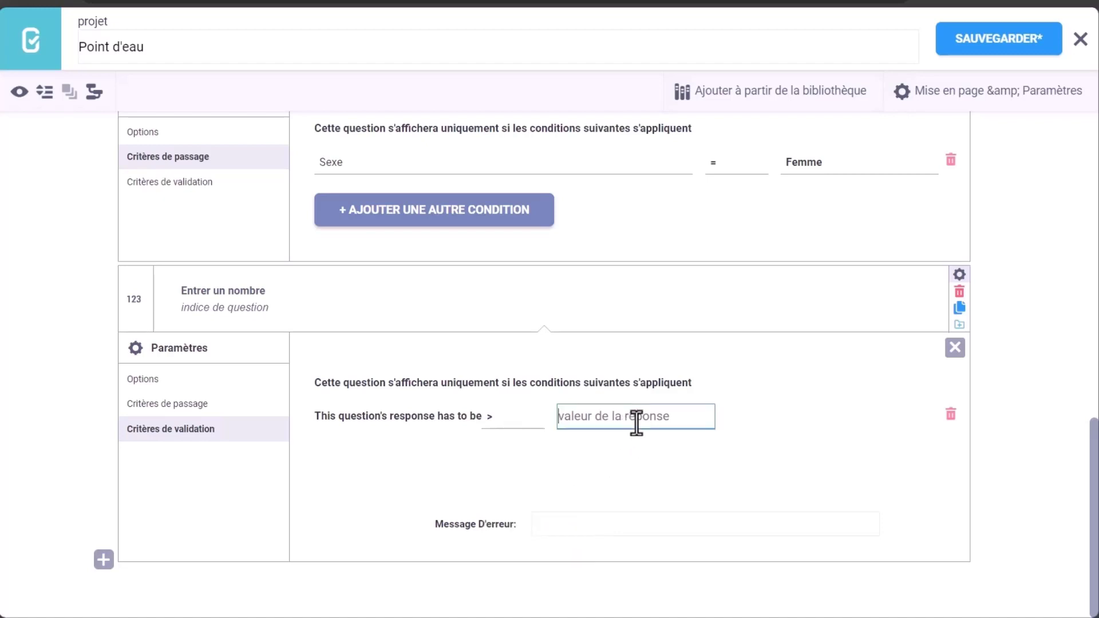
pyautogui.write('0')
pyautogui.click(819, 485)
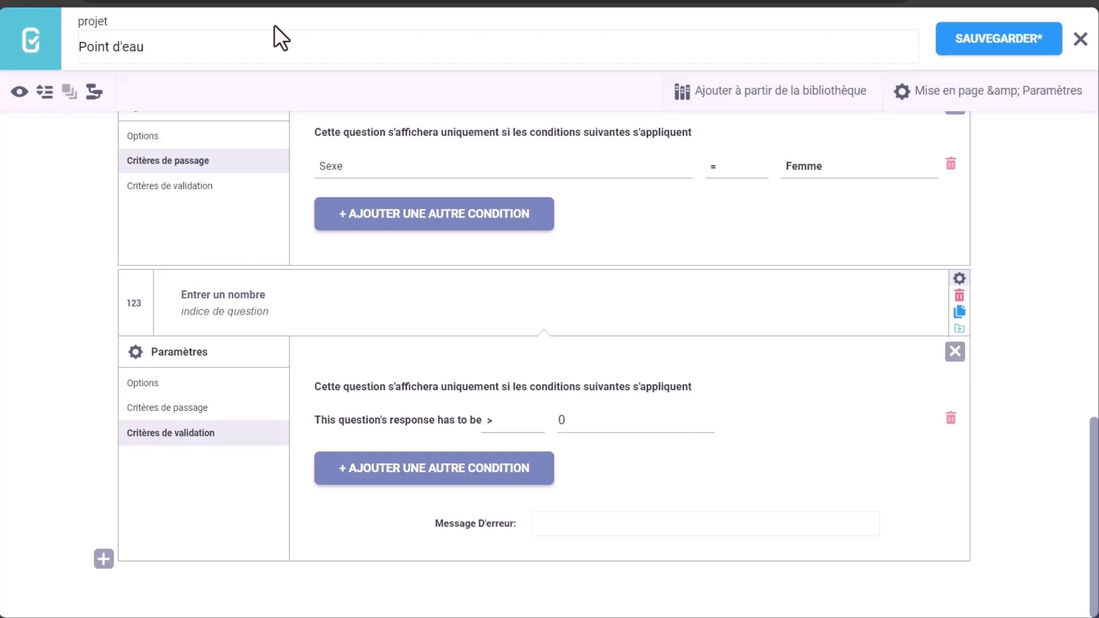
# - Tick device id under Métadonnées in Mise en page & Paramètres and save the form
pyautogui.click(939, 98)
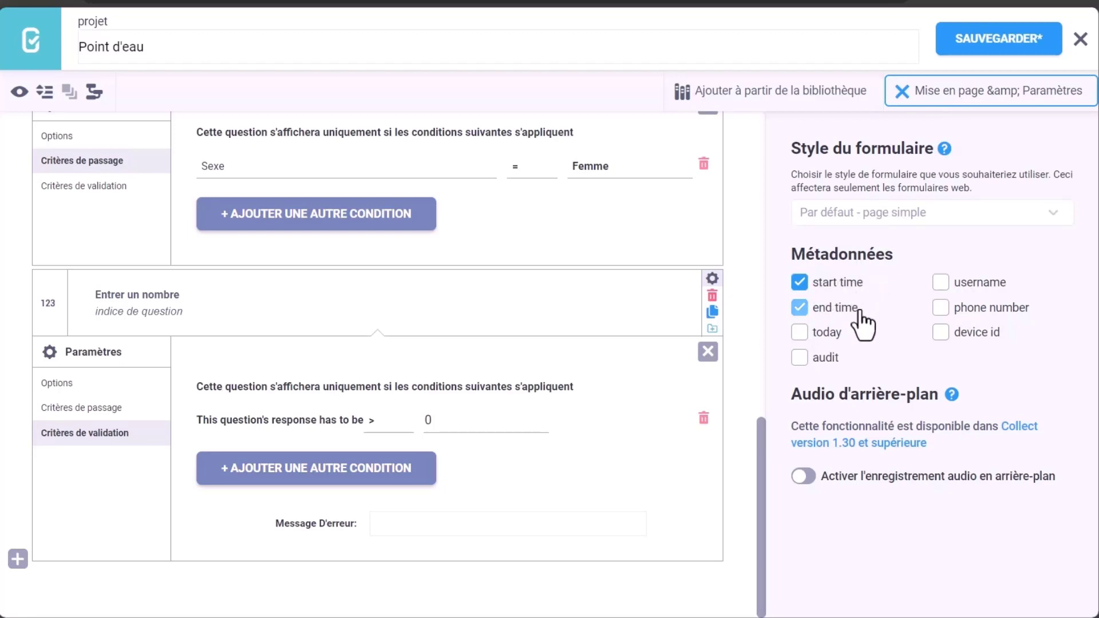
pyautogui.click(941, 332)
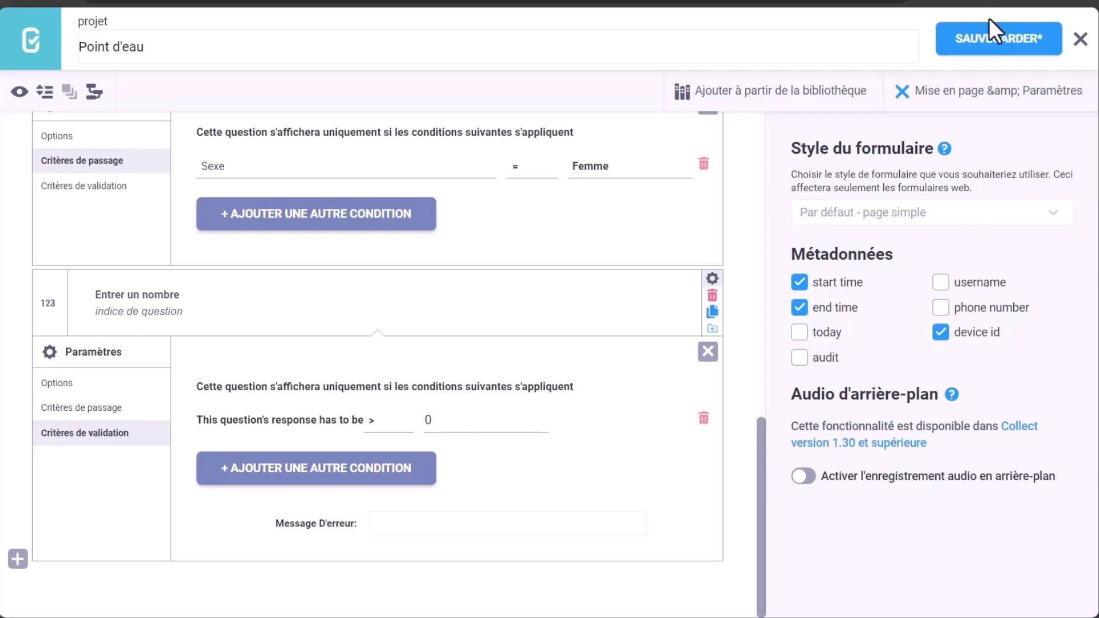
pyautogui.click(976, 39)
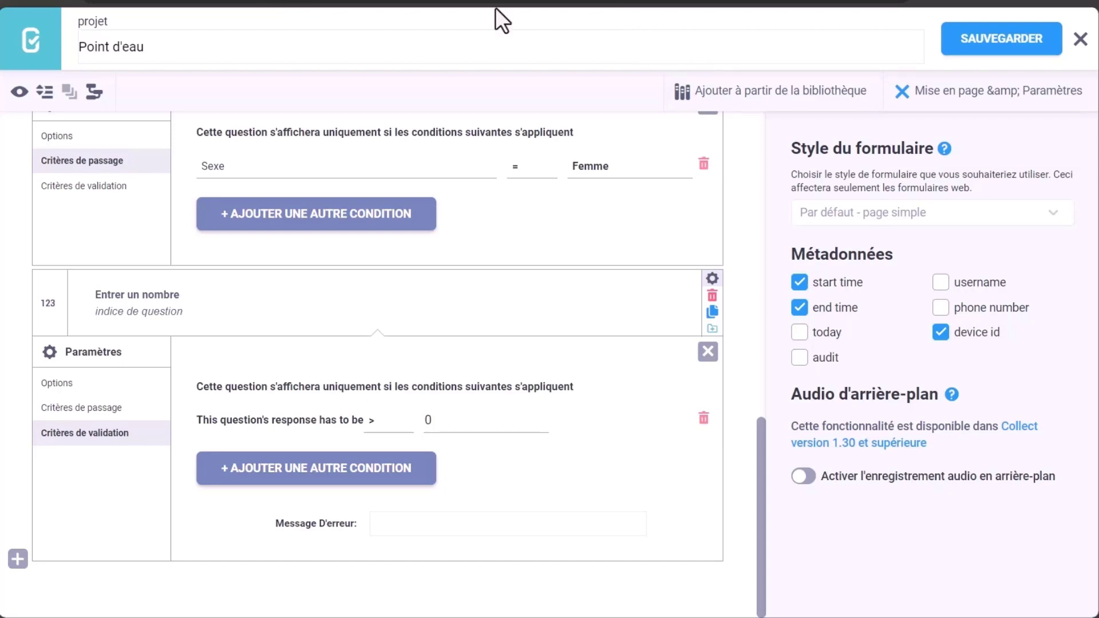
# - Return to the project list, open Points d'eau, and launch Aperçu du formulaire
pyautogui.click(39, 51)
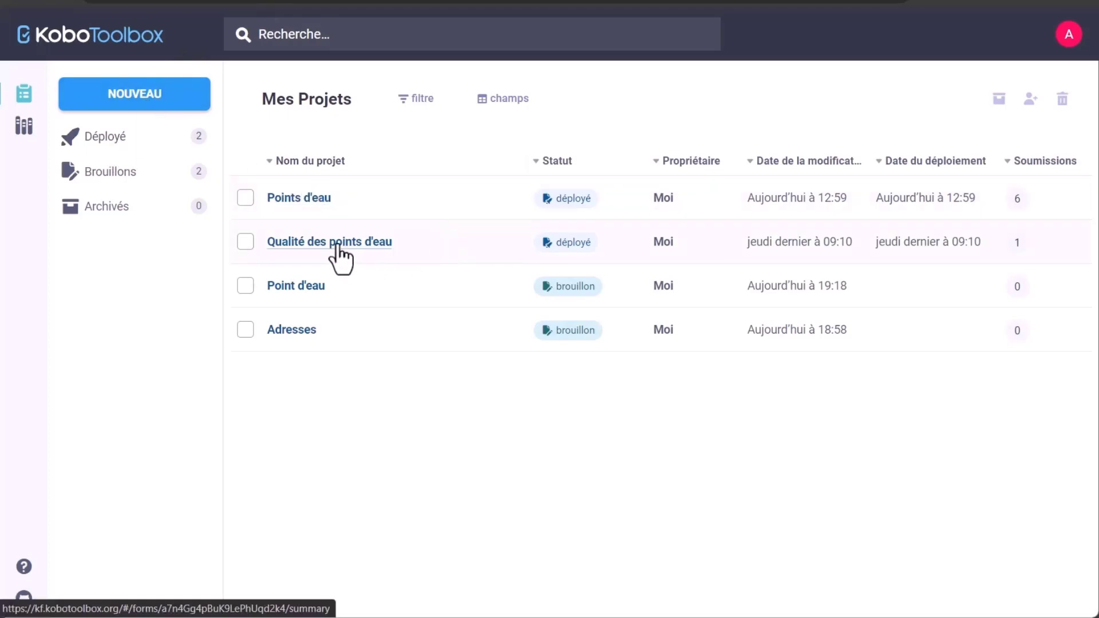
pyautogui.click(284, 202)
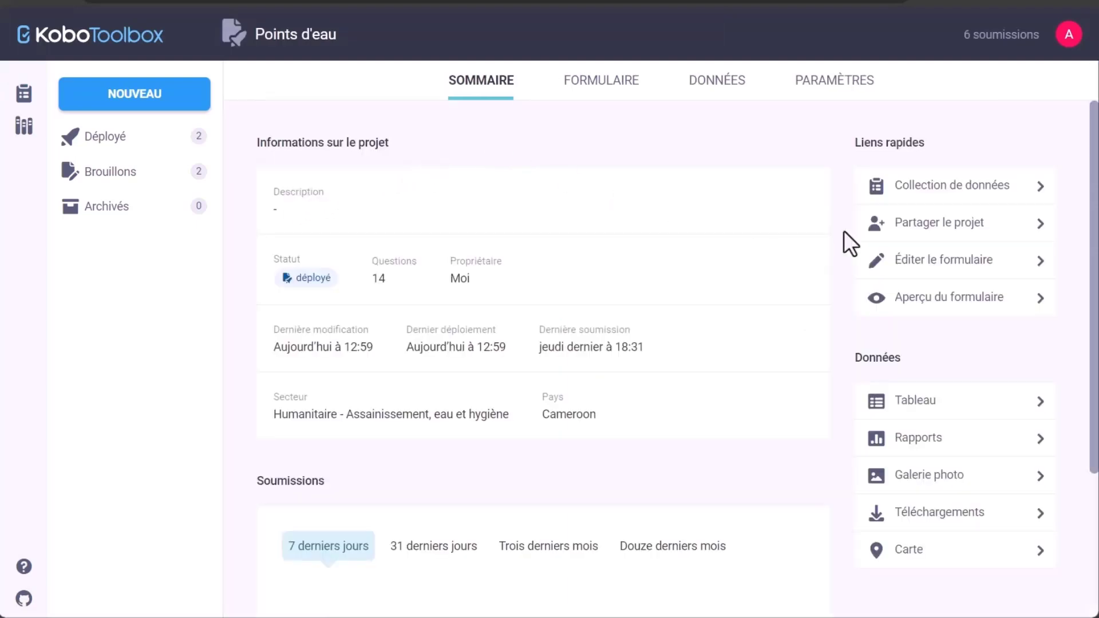
pyautogui.click(964, 304)
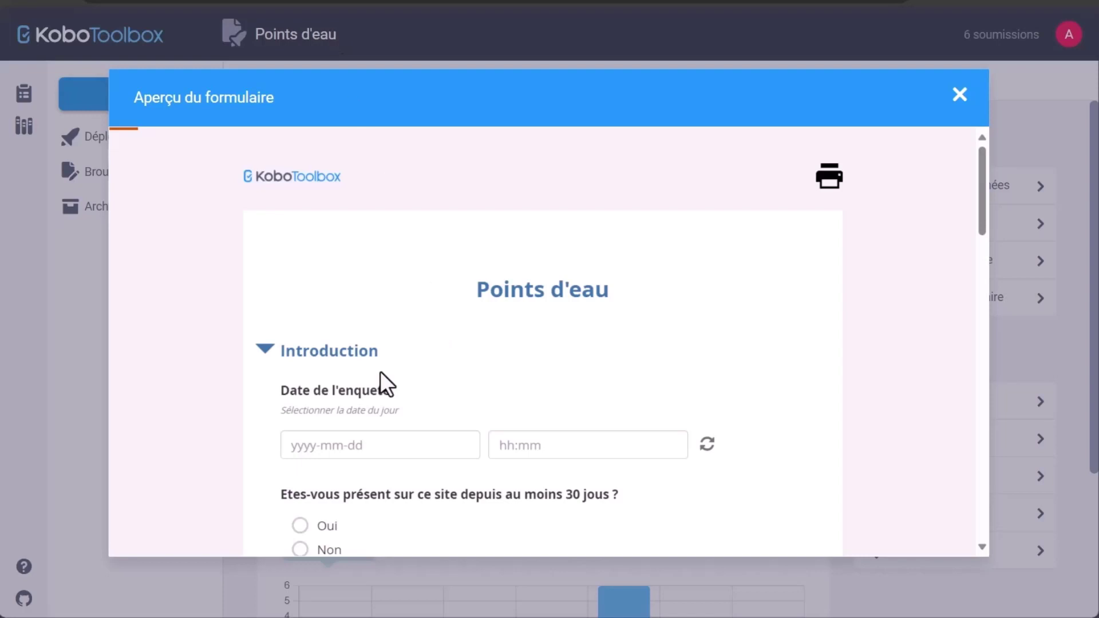
# - Set the survey date to 17 February 2024 in the preview
pyautogui.scroll(-3, 380, 373)
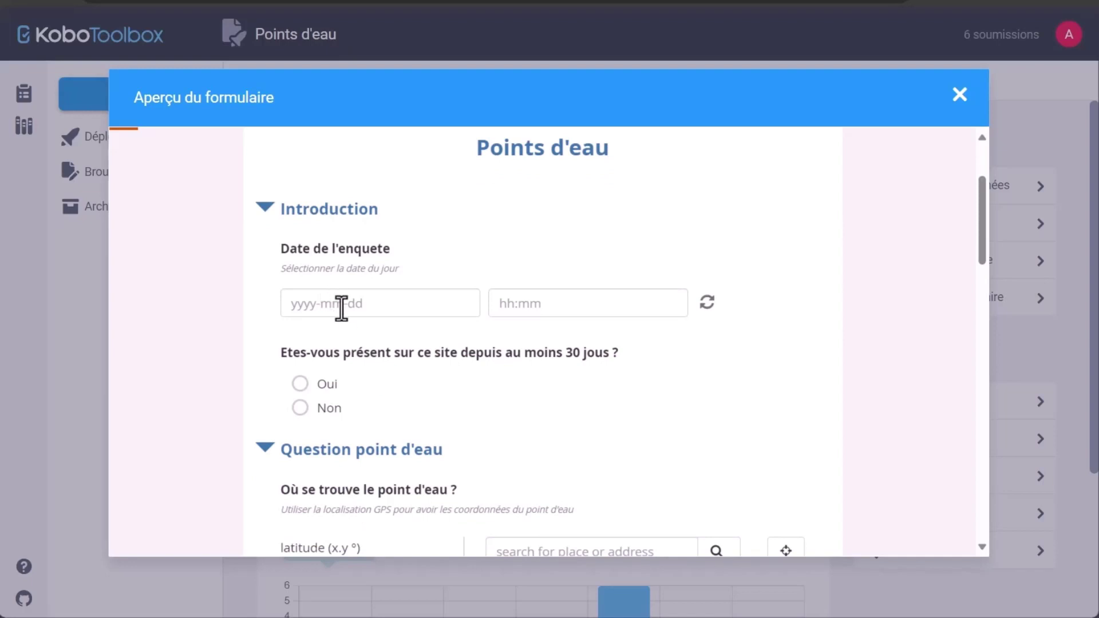
pyautogui.scroll(2, 342, 309)
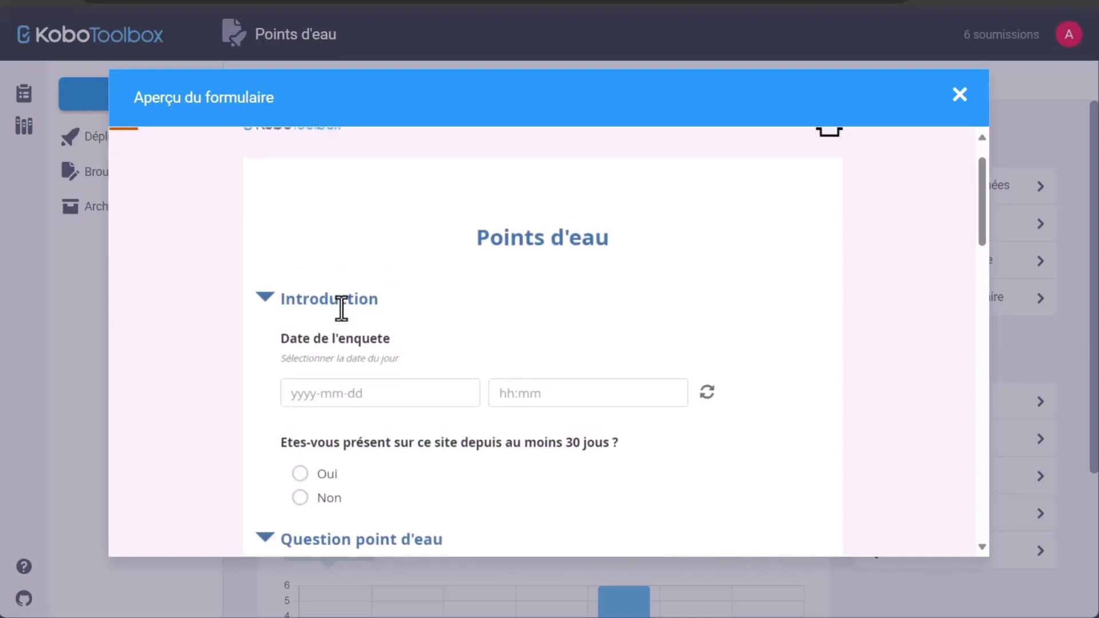
pyautogui.scroll(1, 341, 309)
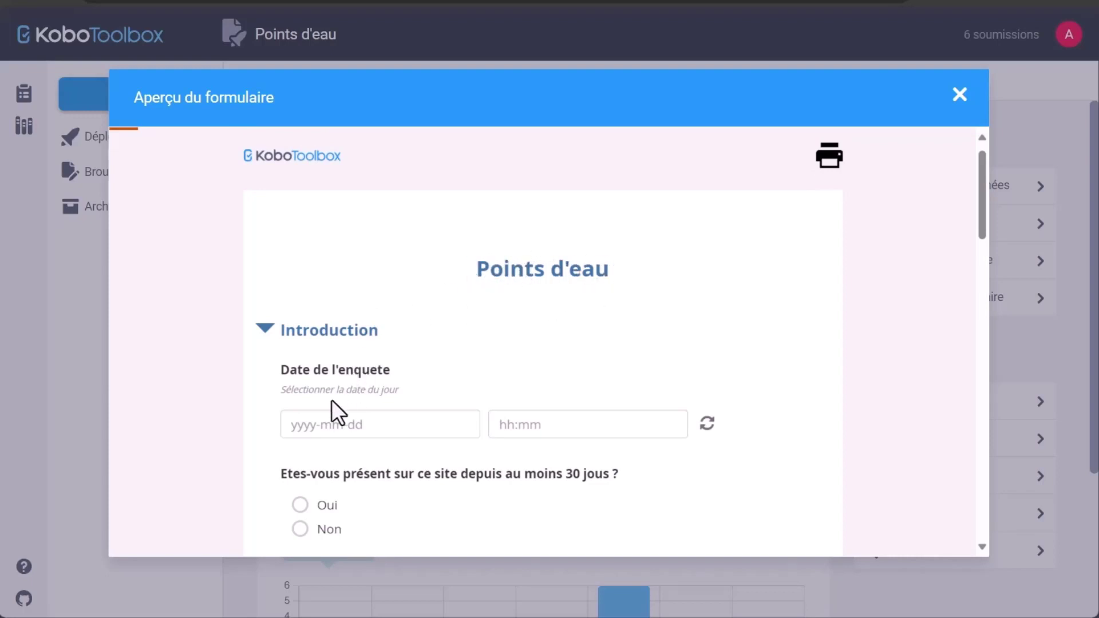
pyautogui.scroll(-1, 331, 400)
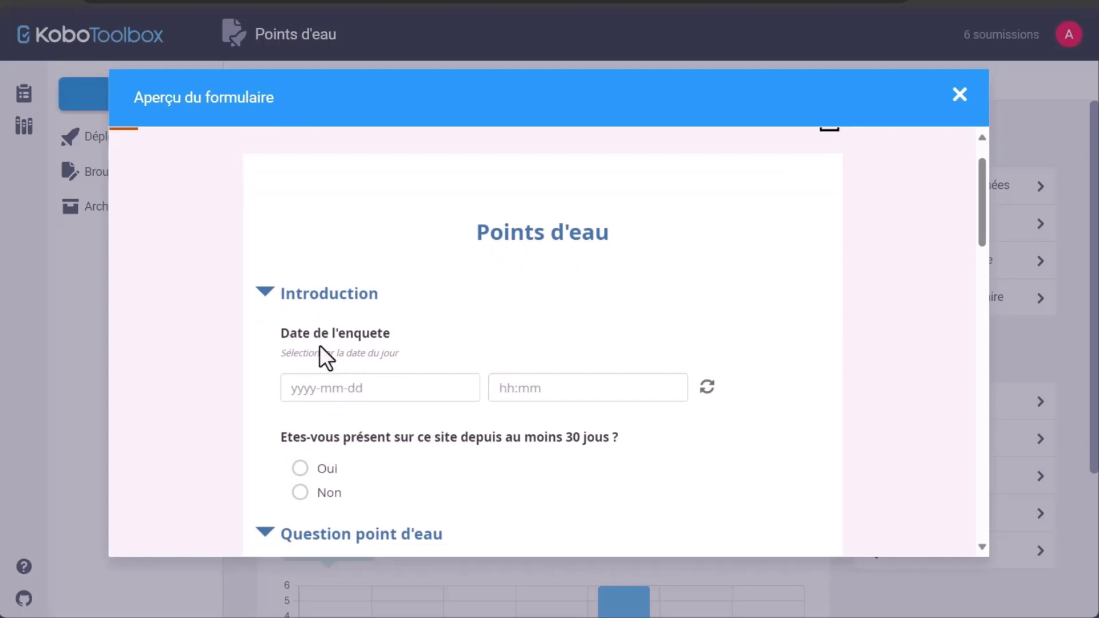
pyautogui.scroll(-1, 320, 346)
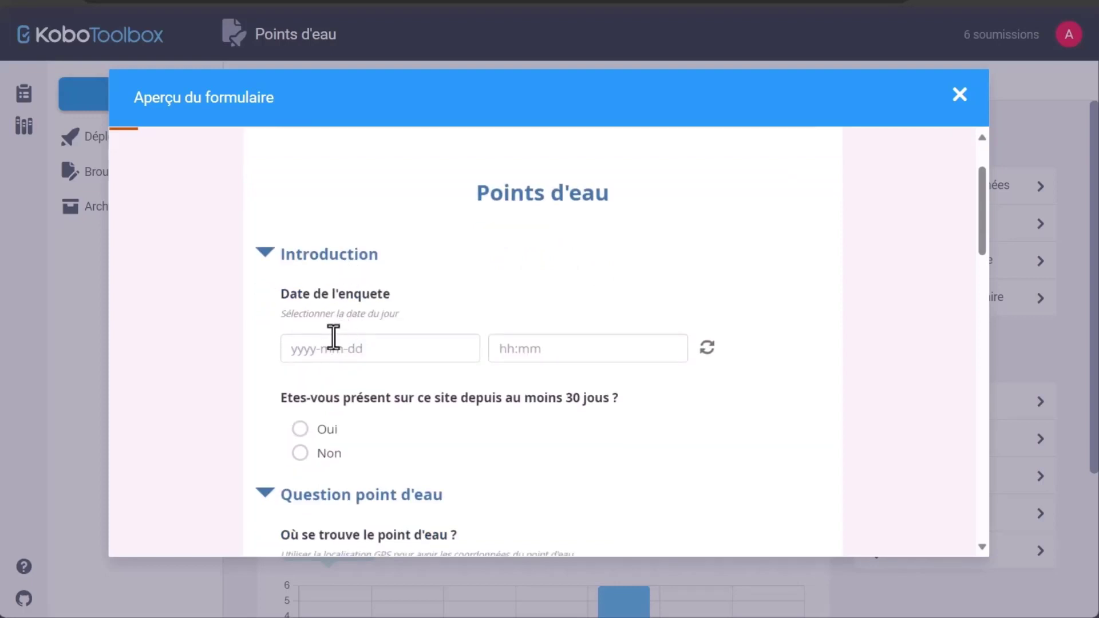
pyautogui.click(324, 350)
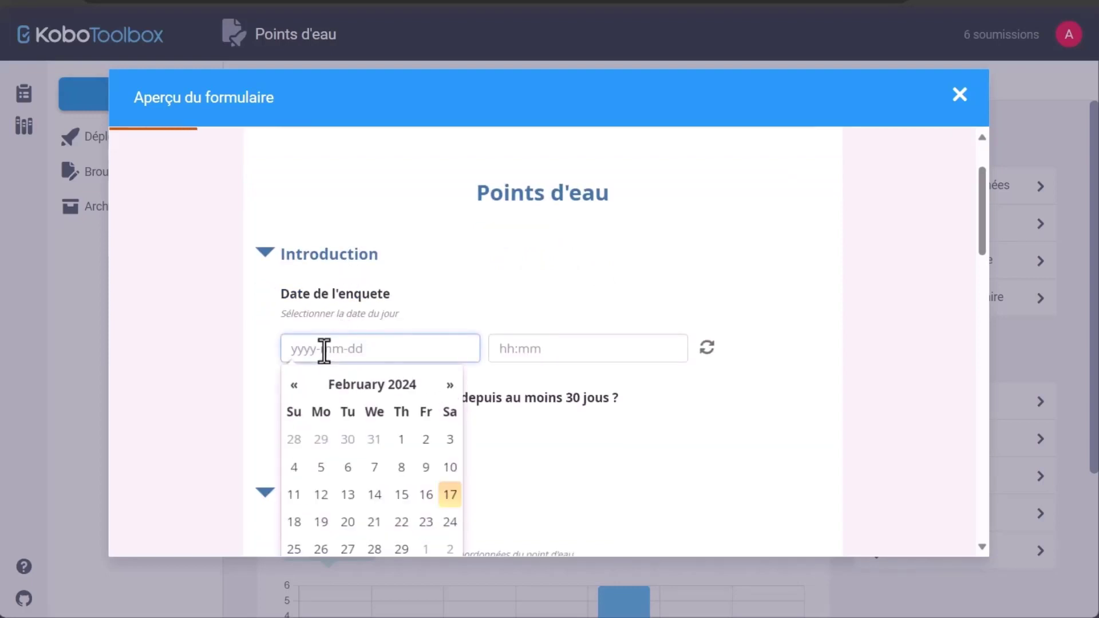
pyautogui.click(450, 496)
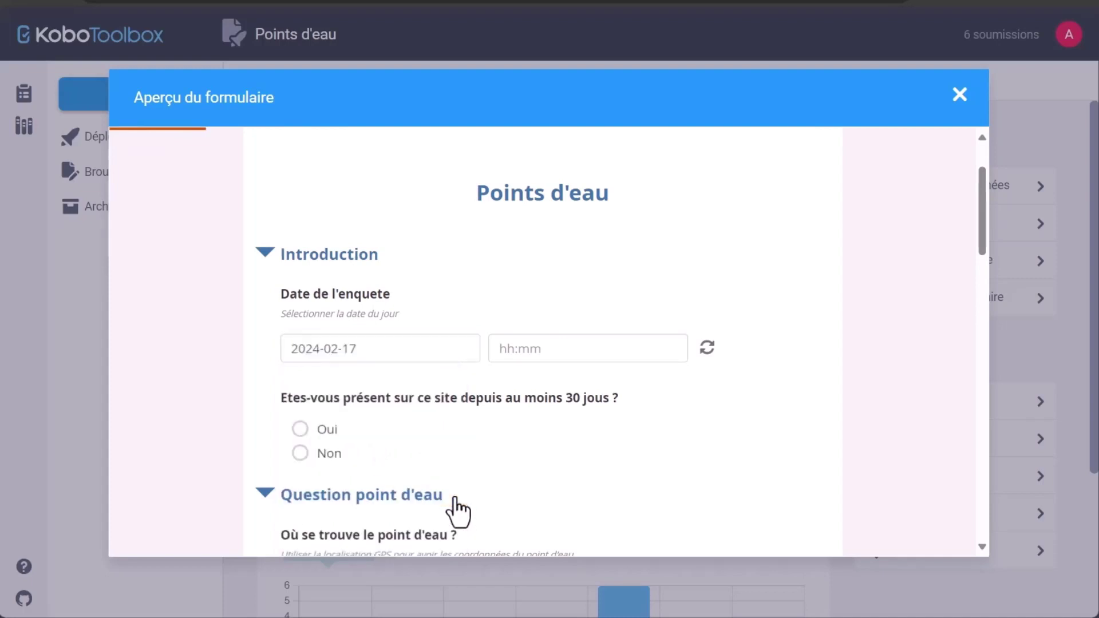
# - Set the survey time to 19:35
pyautogui.click(551, 349)
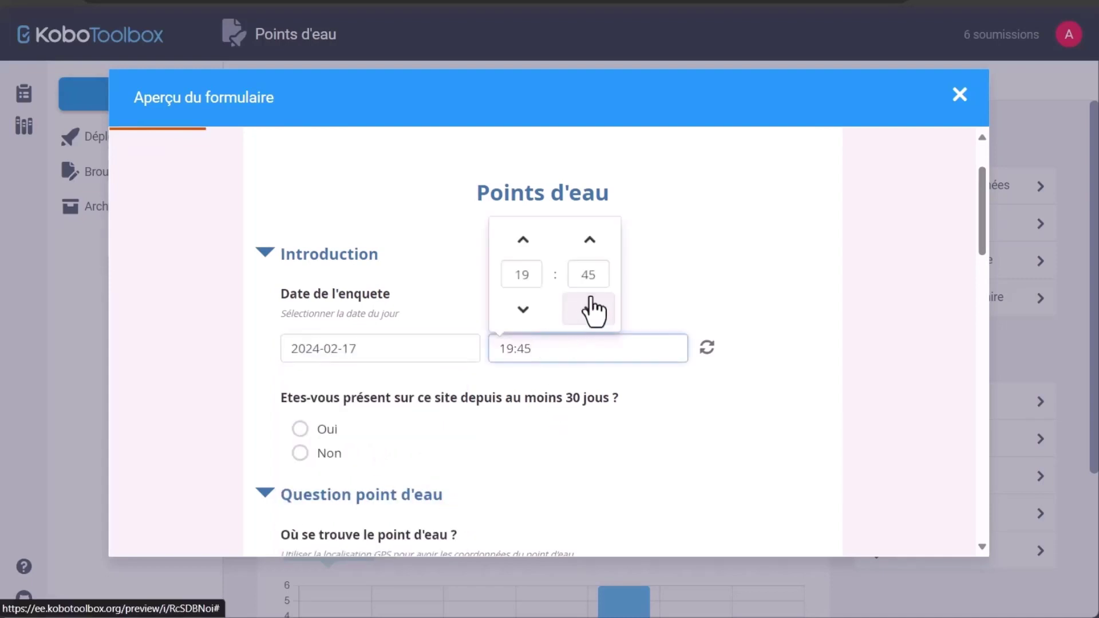
pyautogui.click(590, 241)
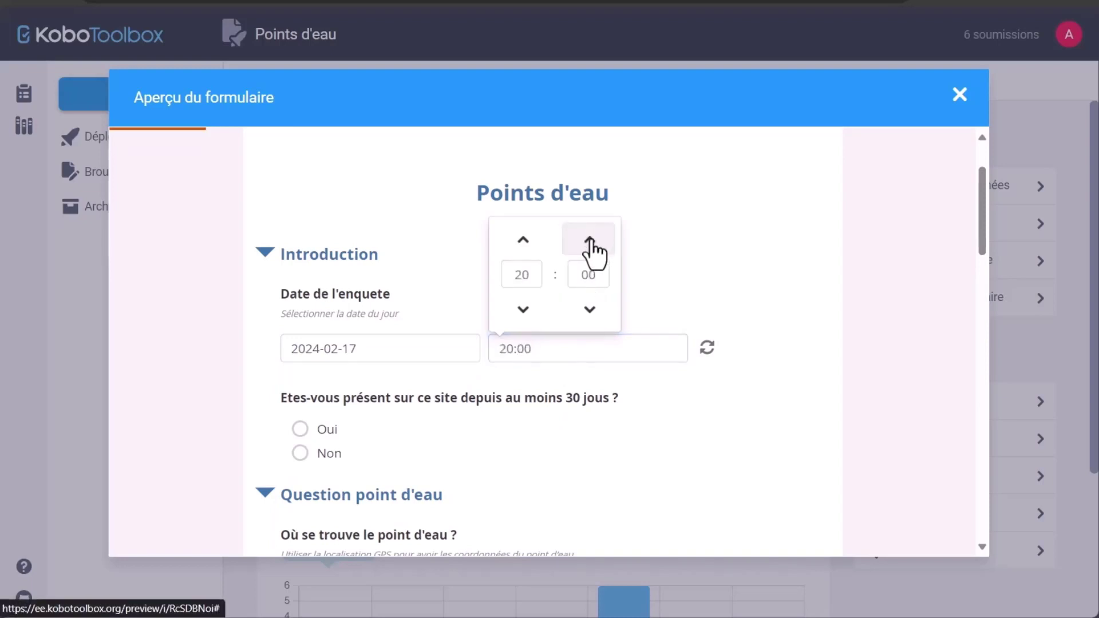
pyautogui.click(590, 312)
pyautogui.click(590, 312)
pyautogui.click(537, 350)
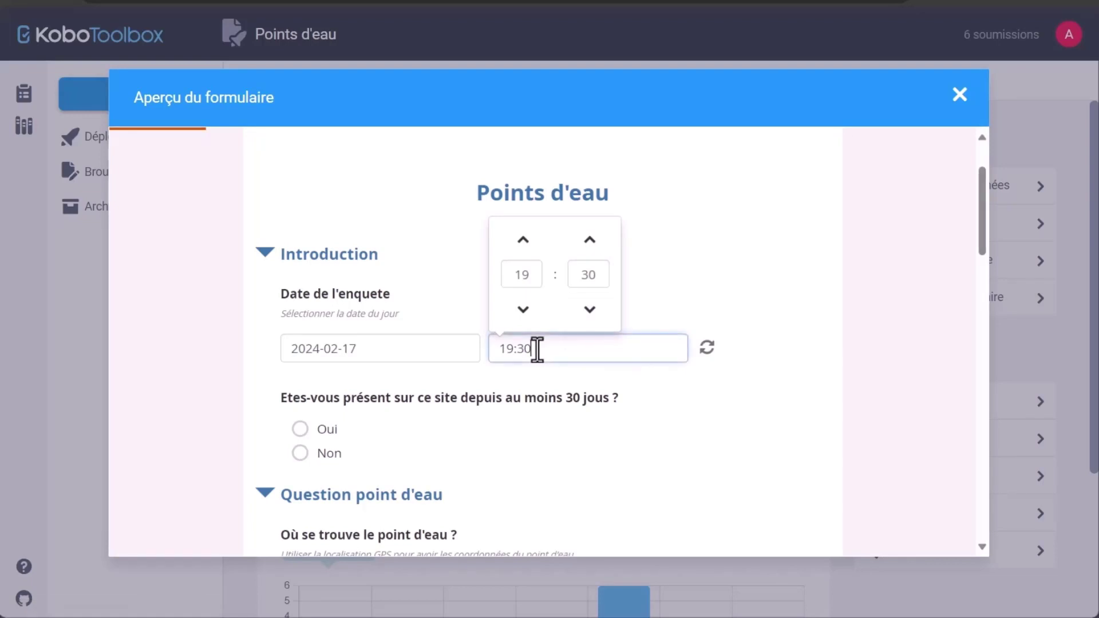
pyautogui.press('BackSpace')
pyautogui.write('5')
pyautogui.click(644, 414)
# - Answer Oui for being on site 30 days and try locating the water point by GPS
pyautogui.scroll(-2, 644, 415)
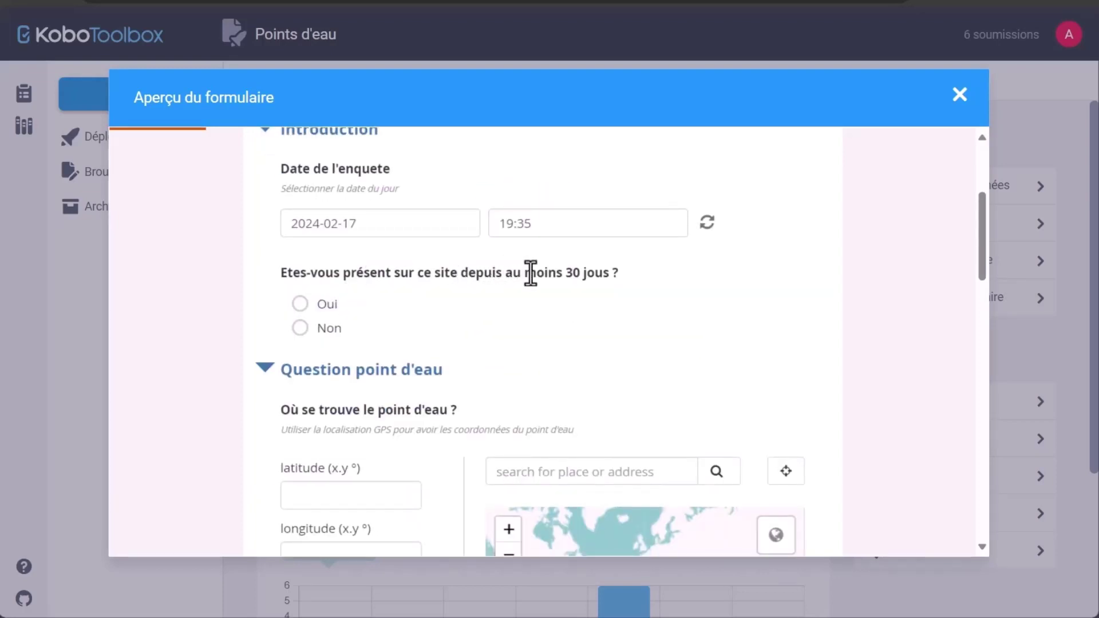
pyautogui.click(300, 303)
pyautogui.scroll(-2, 385, 361)
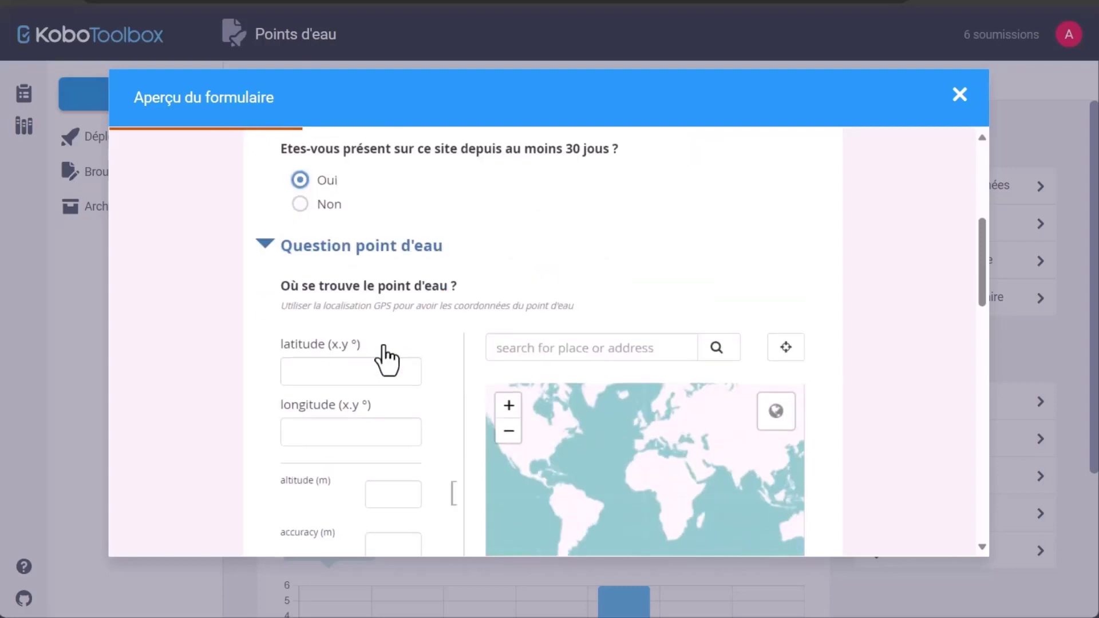
pyautogui.scroll(-1, 384, 361)
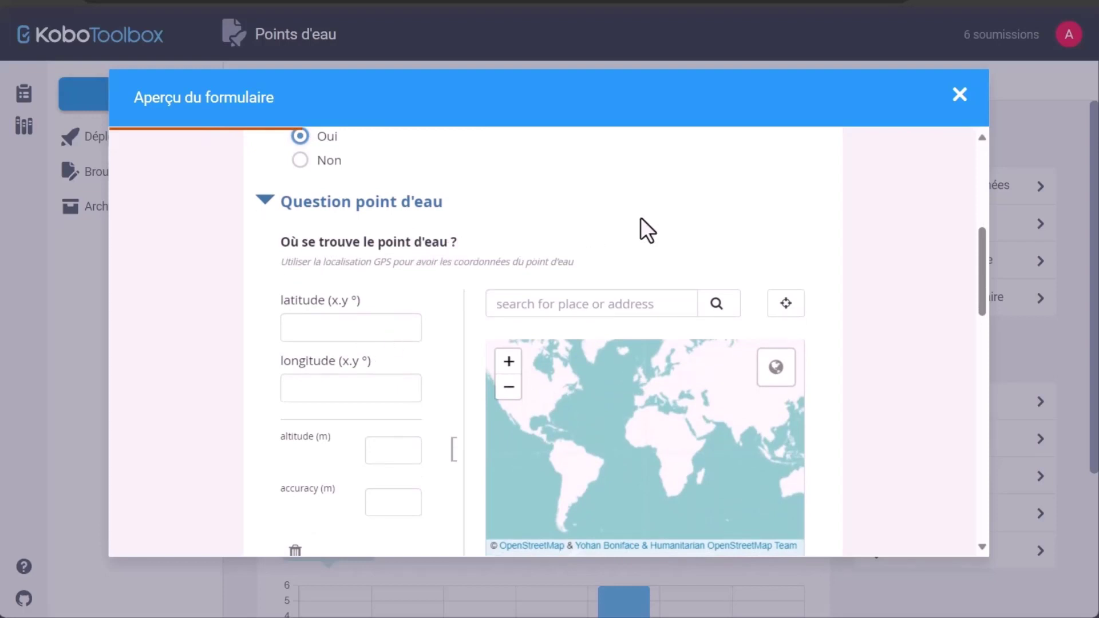
pyautogui.scroll(-1, 848, 272)
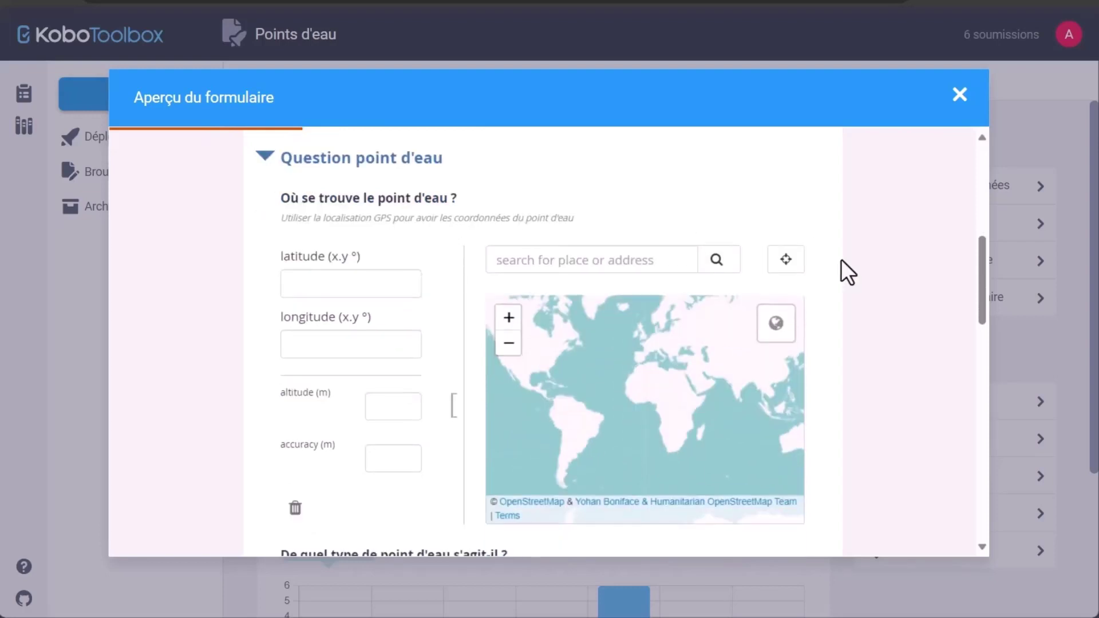
pyautogui.click(788, 262)
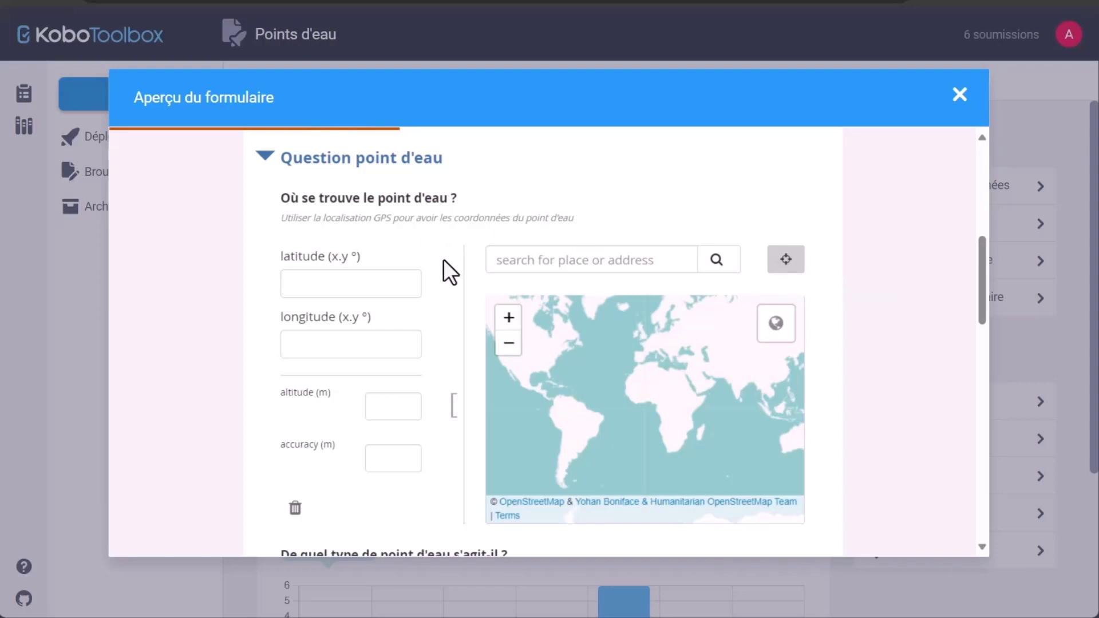
pyautogui.click(341, 285)
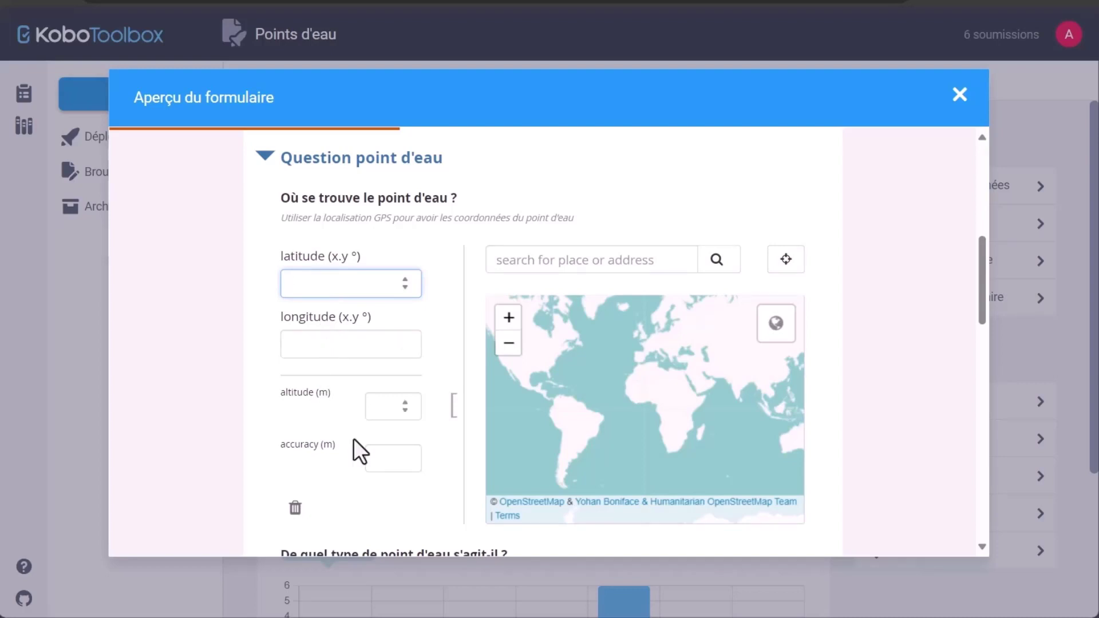
pyautogui.scroll(-1, 419, 490)
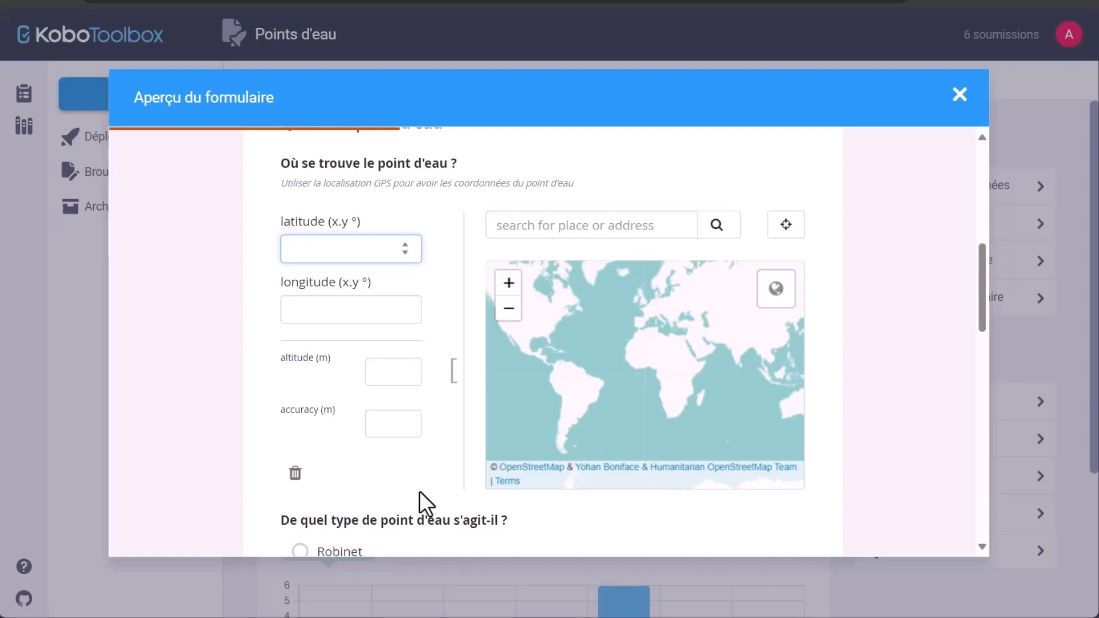
# - Set the water point type to Puit and answer Non for whether it works
pyautogui.scroll(-5, 420, 492)
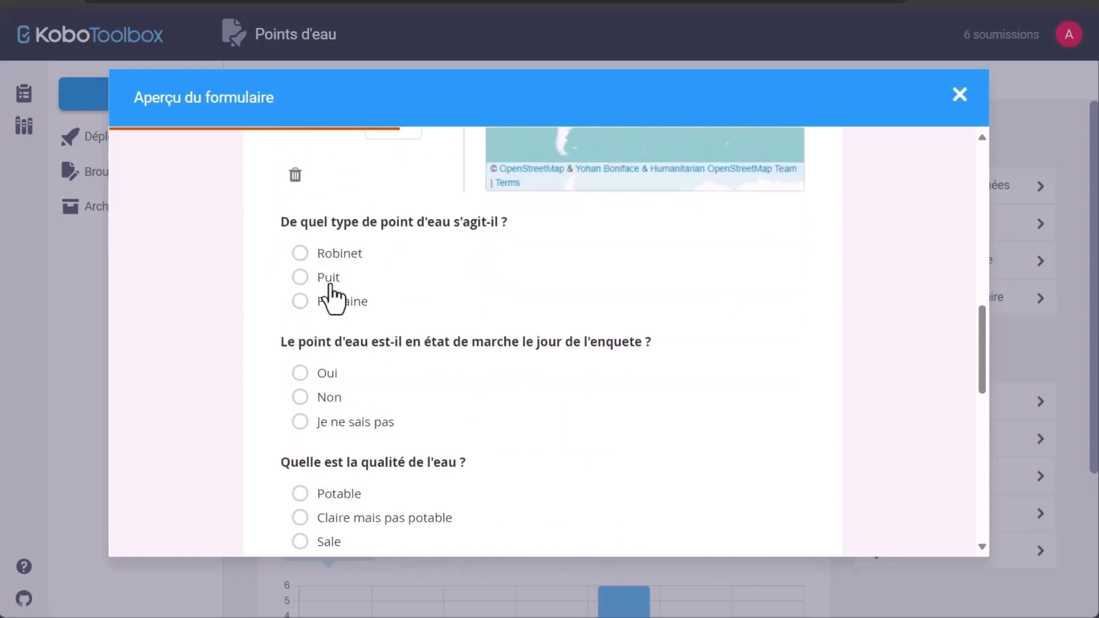
pyautogui.click(303, 254)
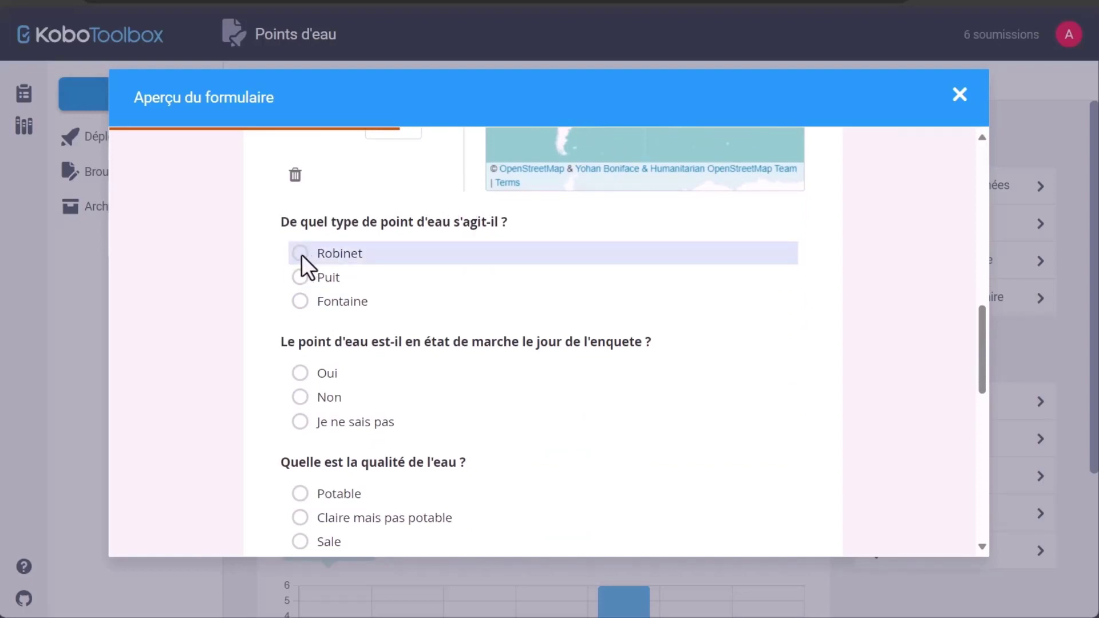
pyautogui.click(302, 255)
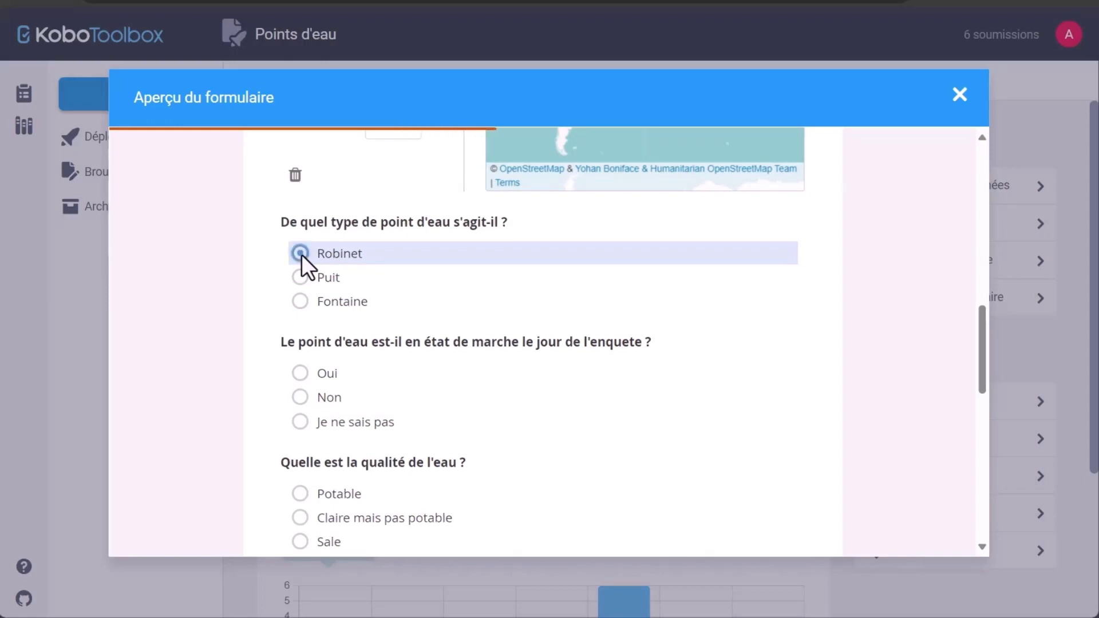
pyautogui.click(301, 277)
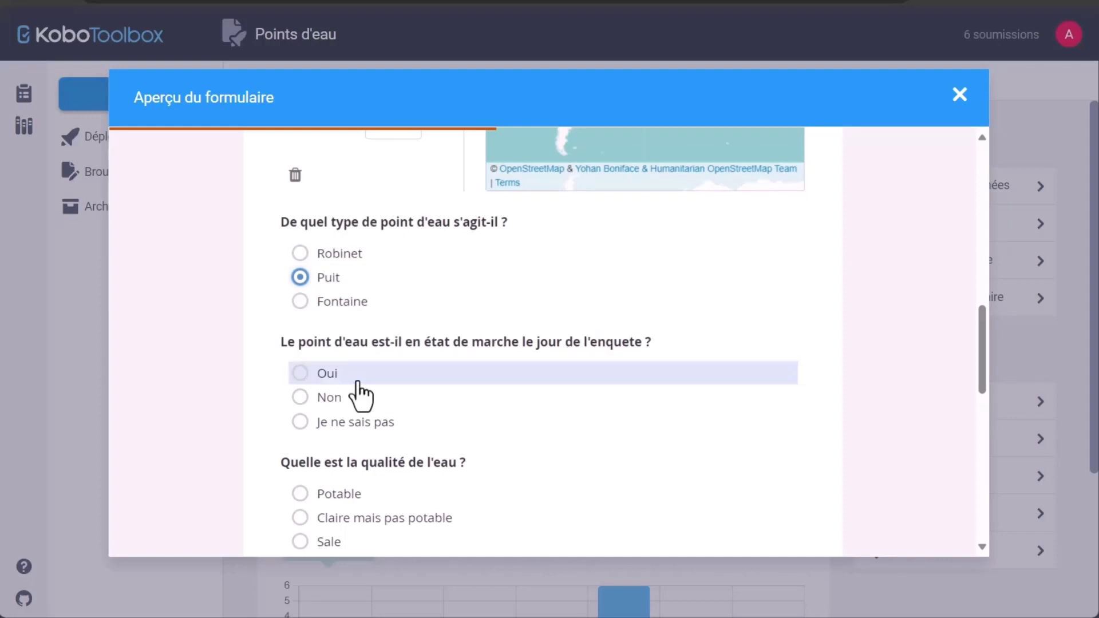
pyautogui.click(303, 396)
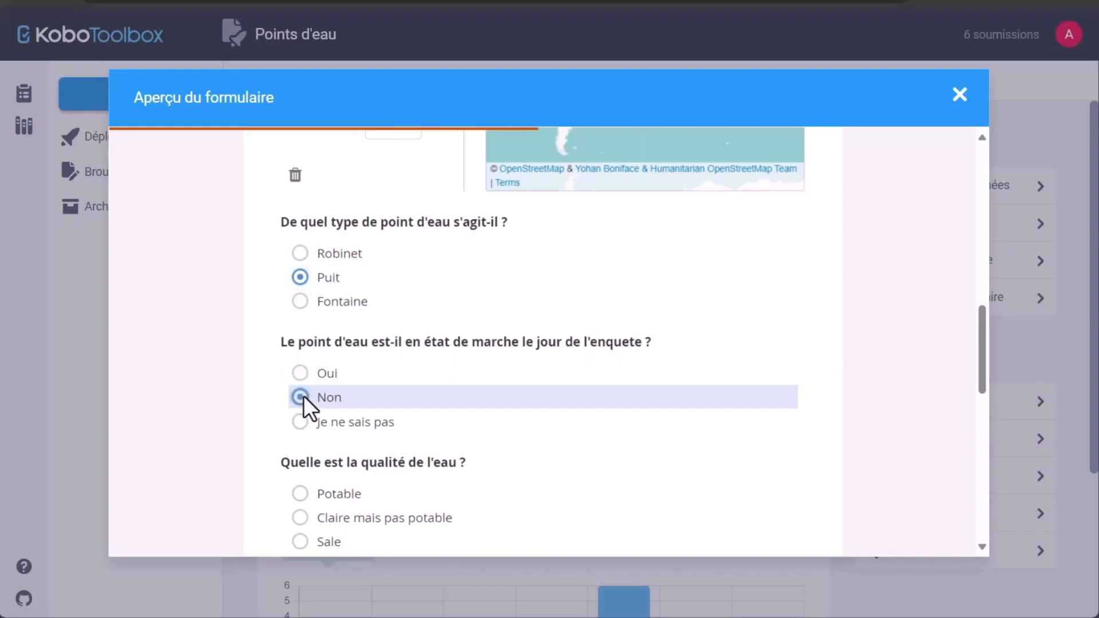
# - Answer Potable for water quality after briefly trying Autre
pyautogui.scroll(-4, 304, 396)
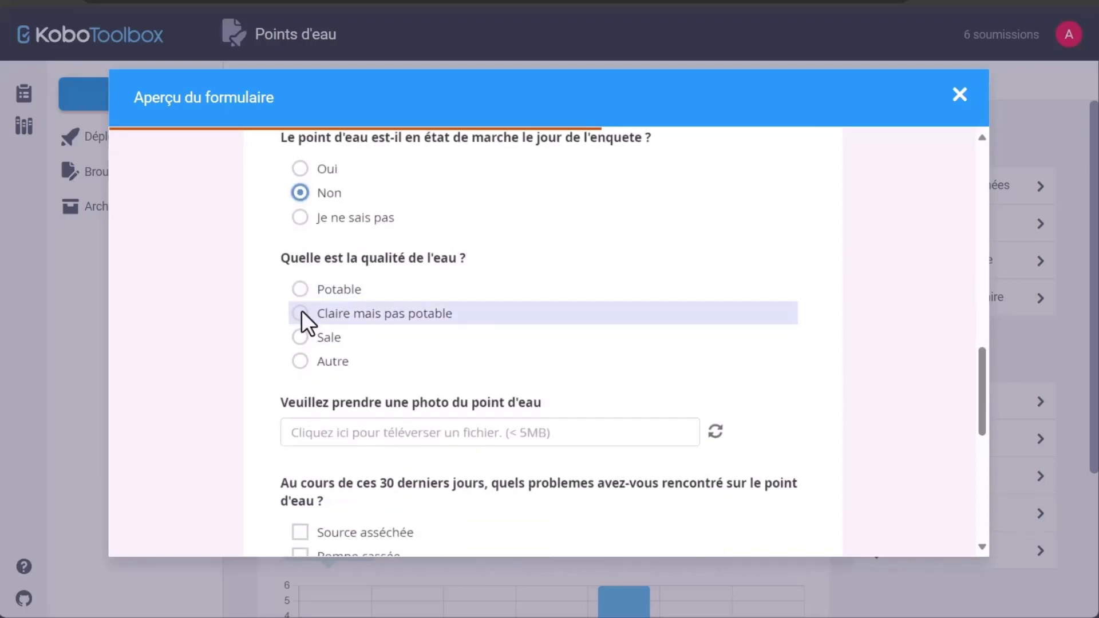
pyautogui.scroll(-1, 305, 353)
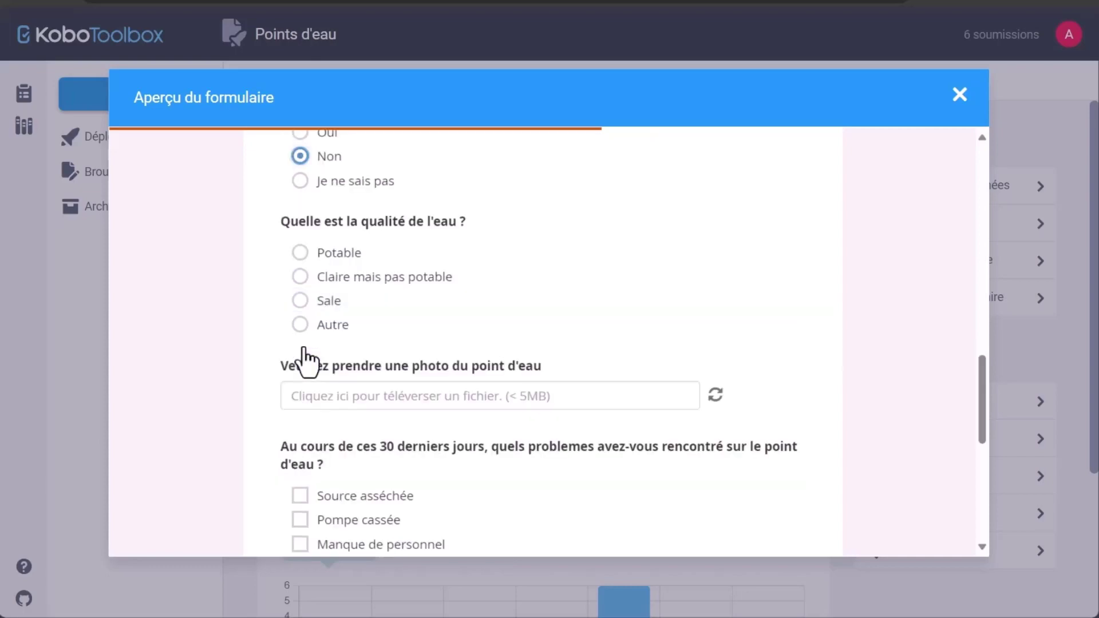
pyautogui.click(298, 254)
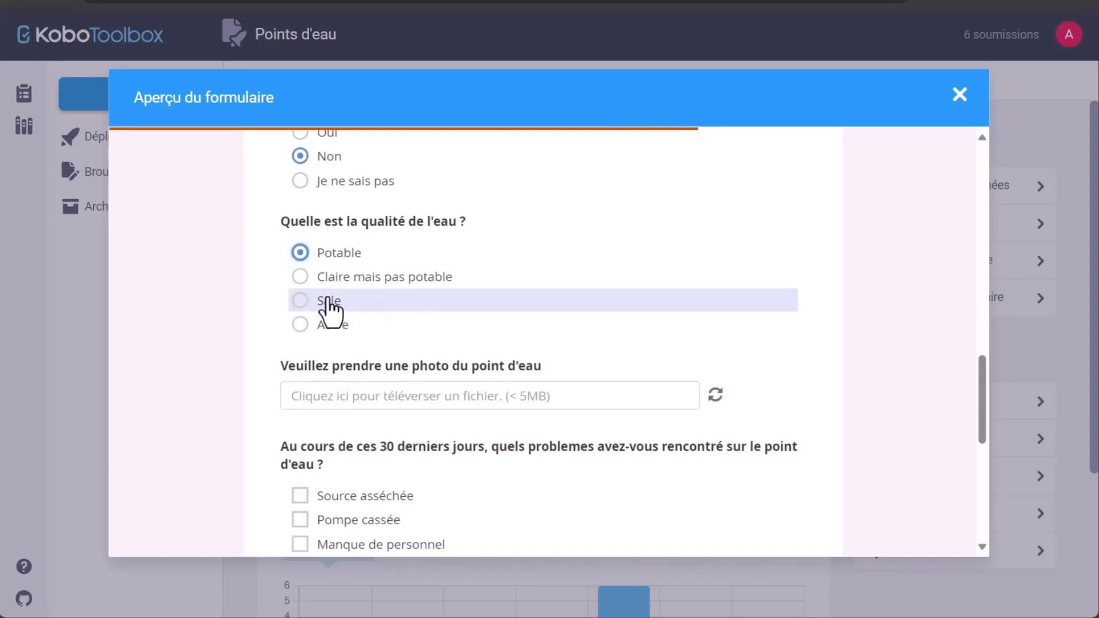
pyautogui.click(301, 328)
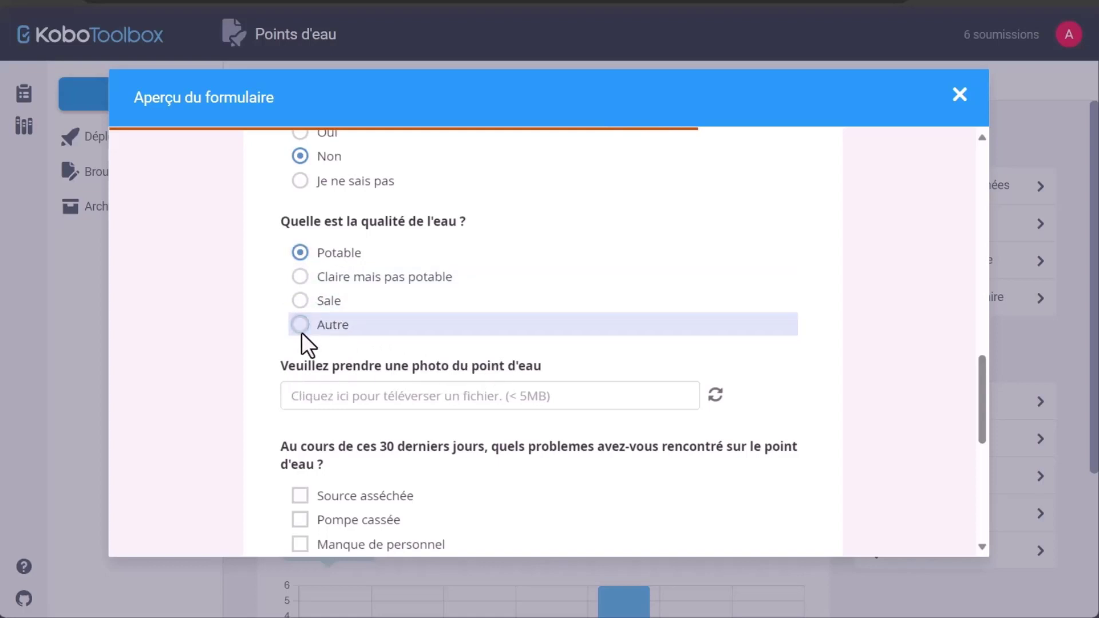
pyautogui.click(345, 398)
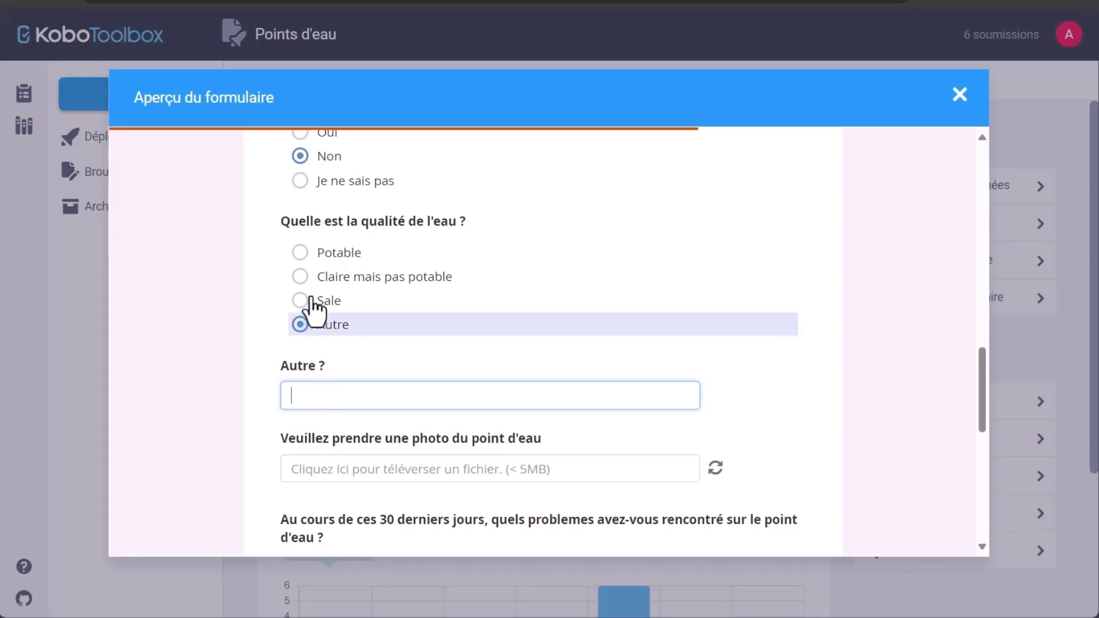
pyautogui.click(300, 252)
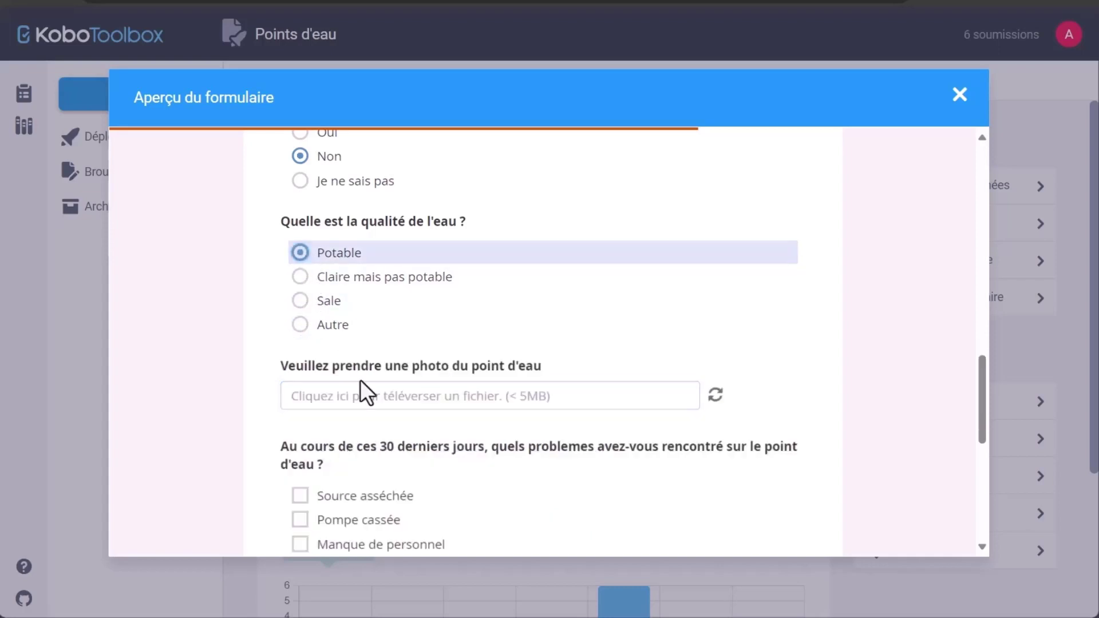
# - Tick Aucun problème for problems in the last 30 days
pyautogui.scroll(-2, 361, 388)
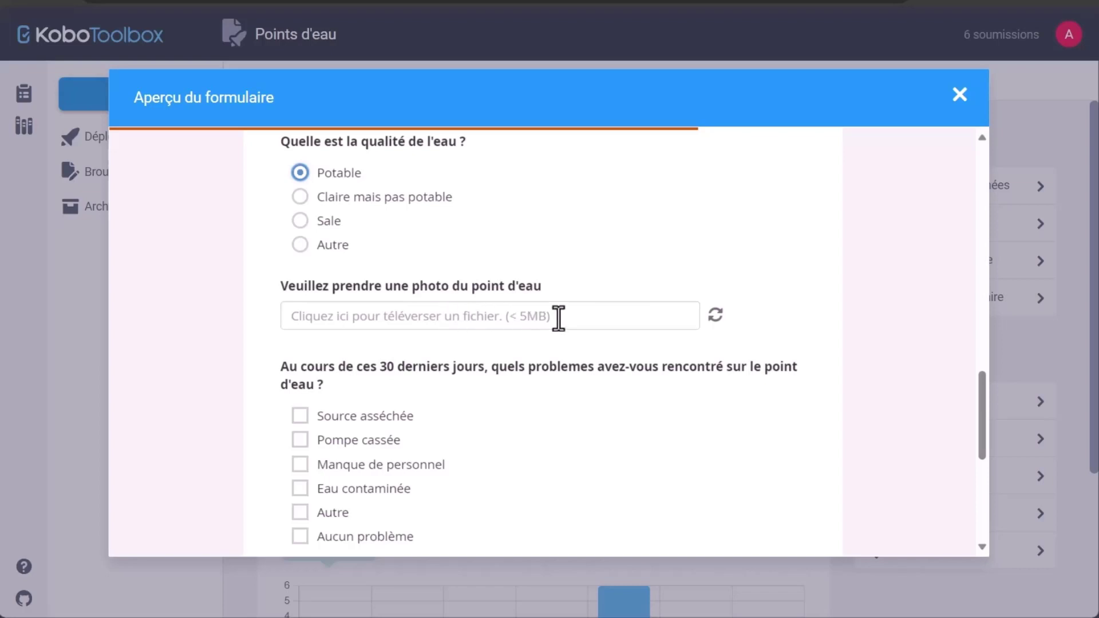
pyautogui.scroll(-1, 329, 373)
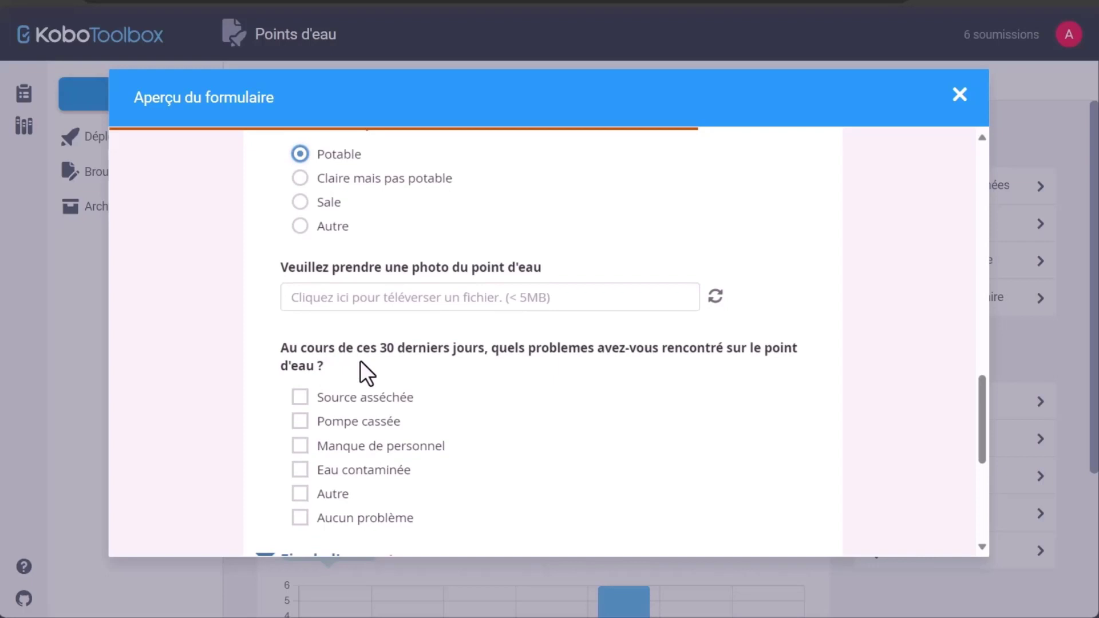
pyautogui.scroll(-1, 361, 363)
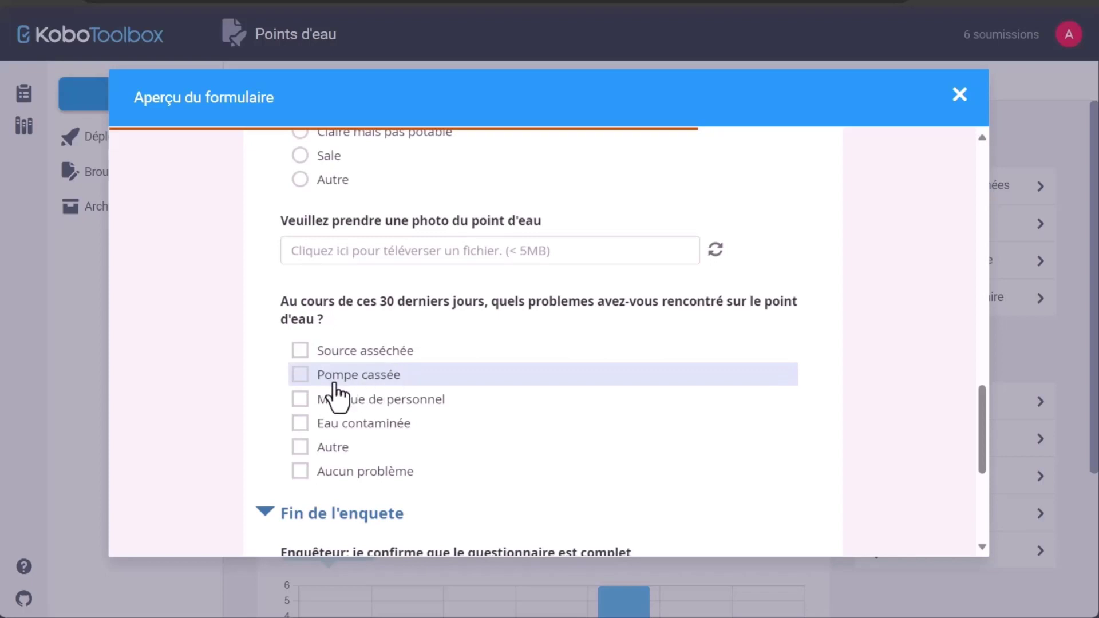
pyautogui.scroll(-1, 327, 447)
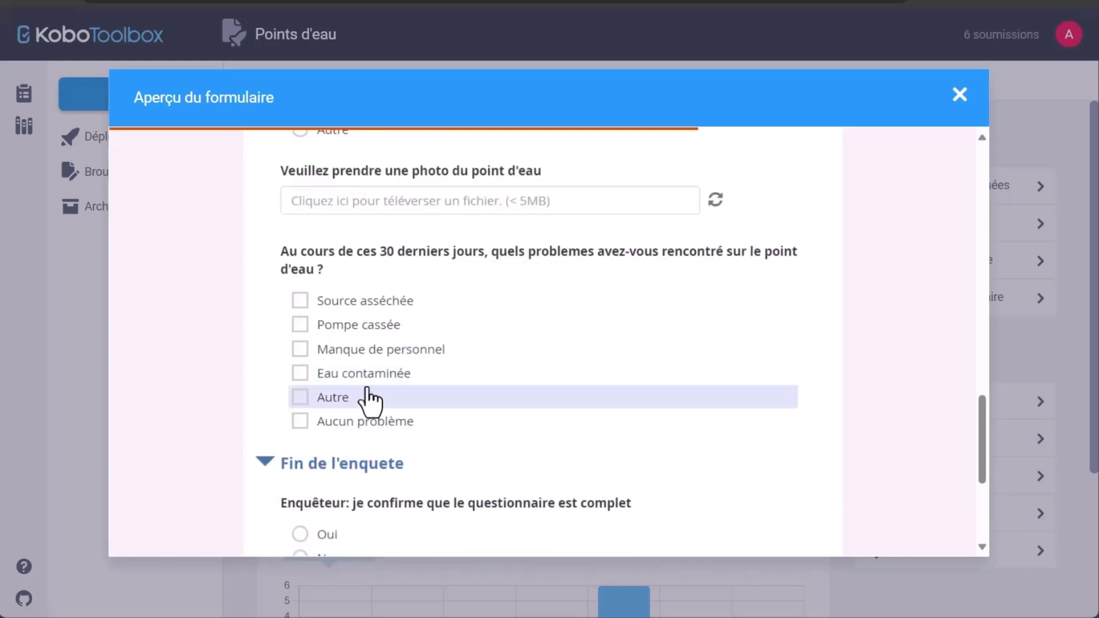
pyautogui.click(300, 423)
pyautogui.scroll(-2, 300, 422)
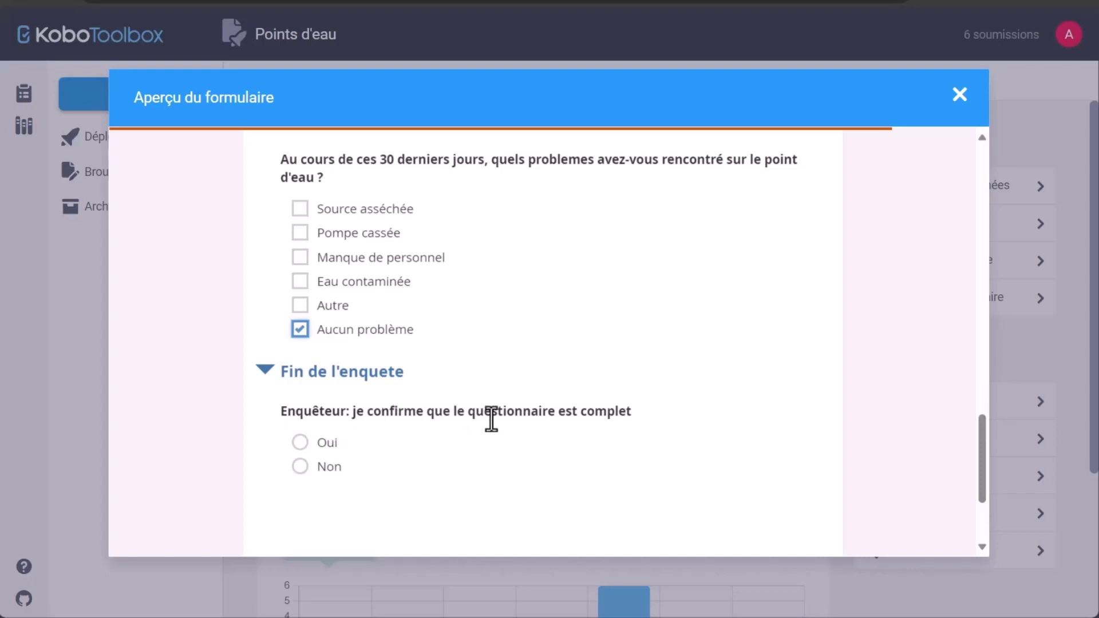
# - Answer Oui to survey completion, validate the form successfully, and close the preview
pyautogui.click(302, 448)
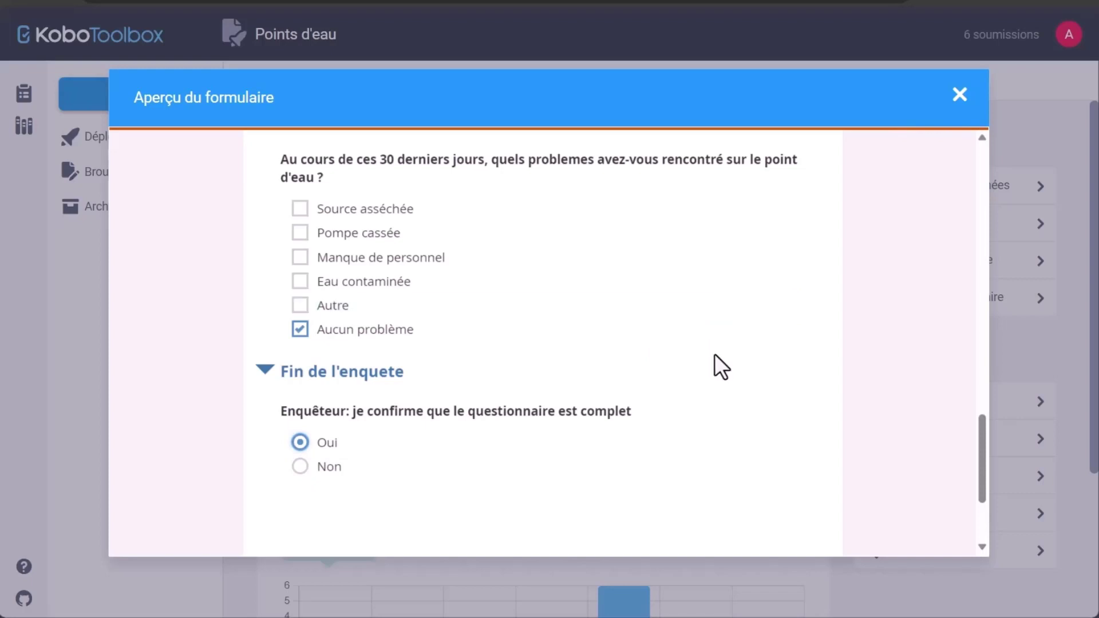
pyautogui.scroll(4, 503, 369)
pyautogui.scroll(-7, 504, 369)
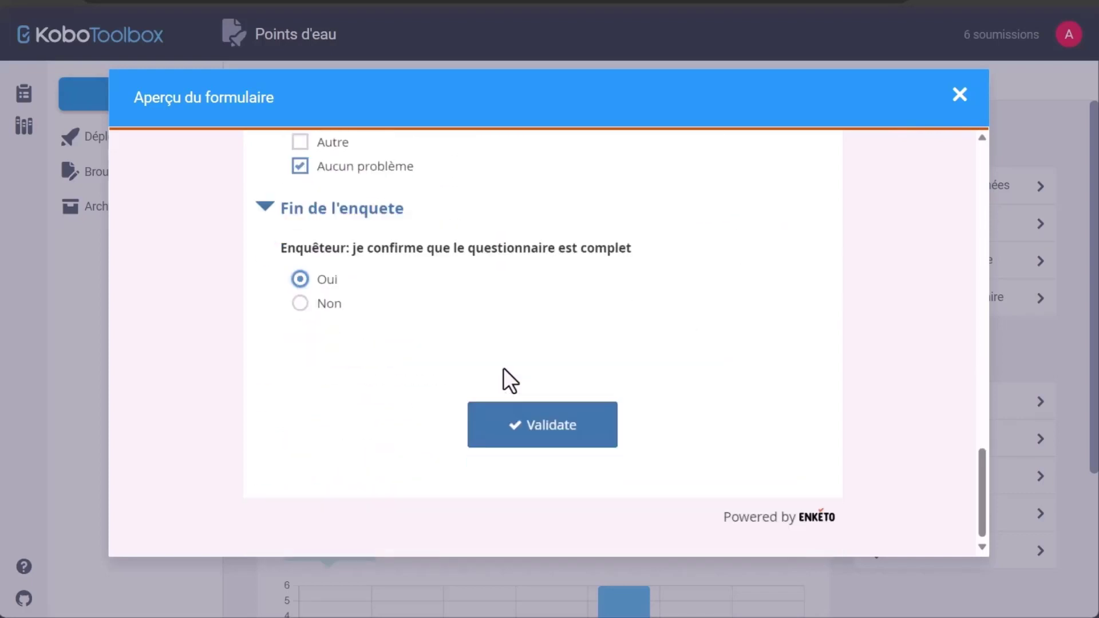
pyautogui.click(564, 435)
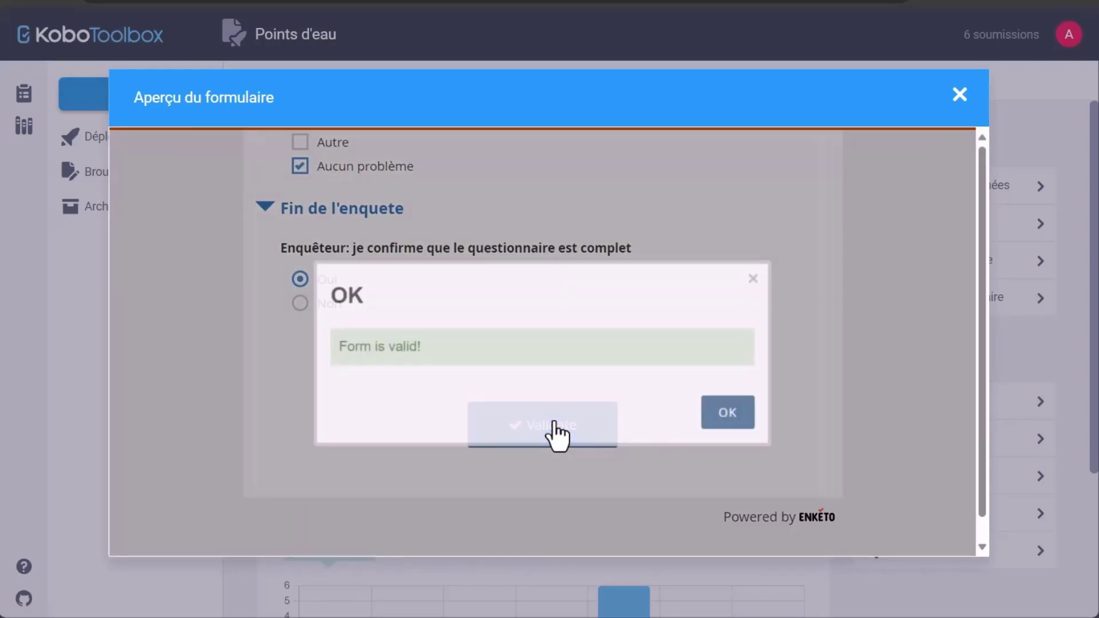
pyautogui.click(710, 413)
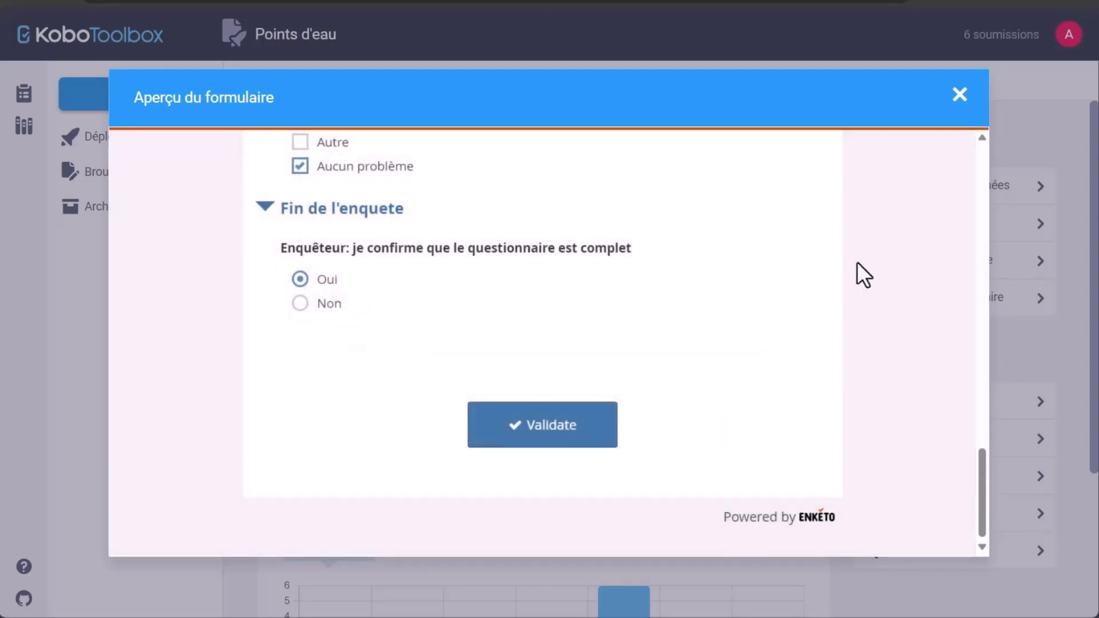
pyautogui.click(960, 95)
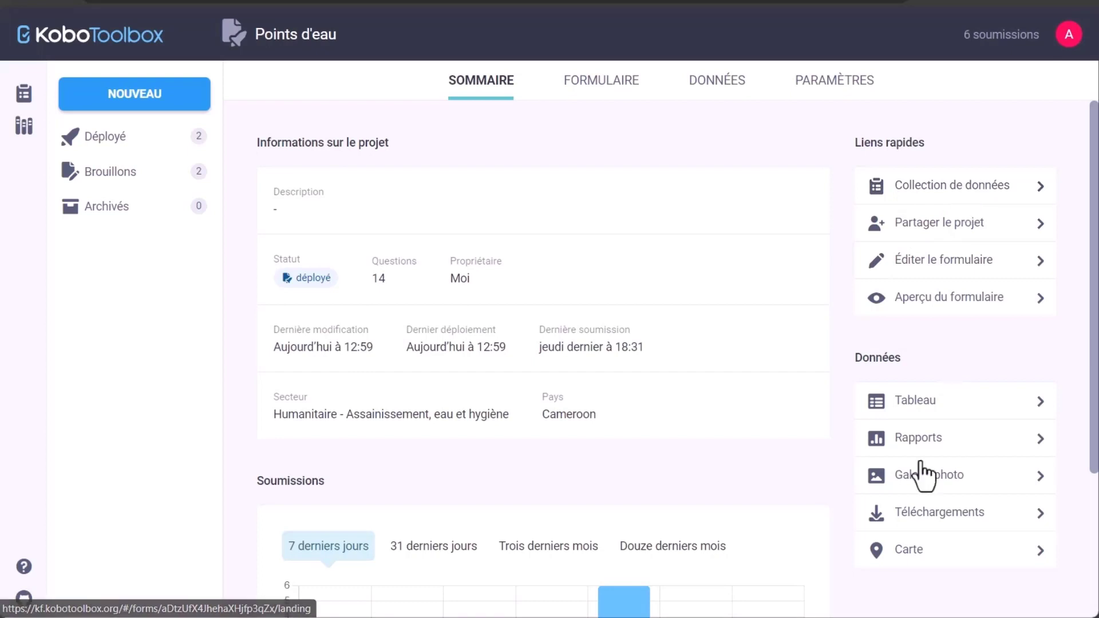
# - View the FORMULAIRE tab (version v3), start REDÉPLOYER, then cancel the replacement
pyautogui.click(597, 108)
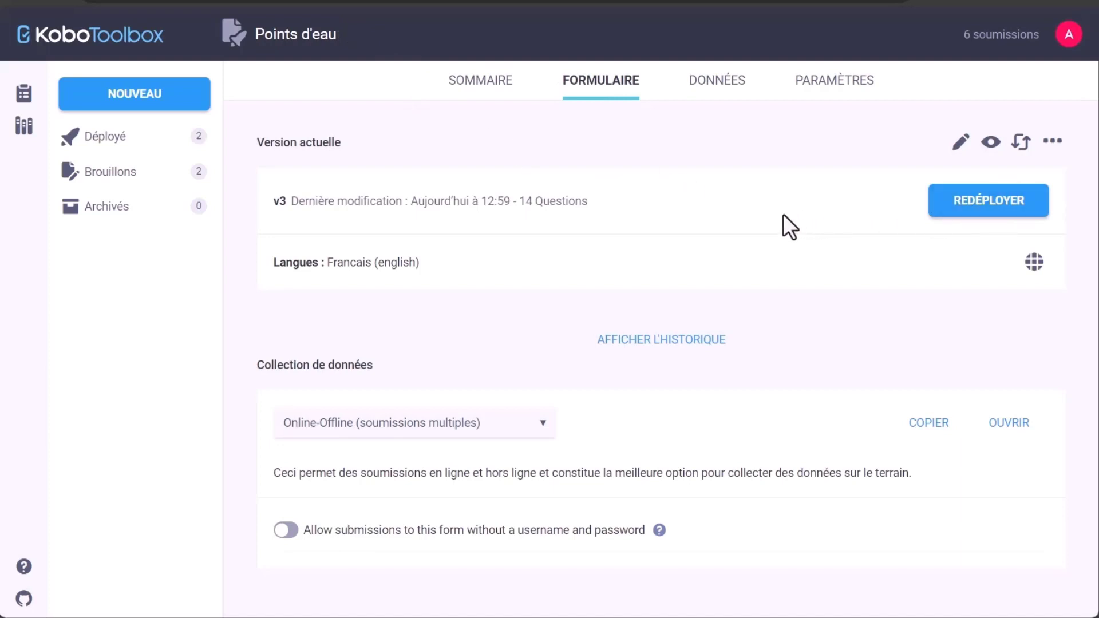
pyautogui.click(952, 202)
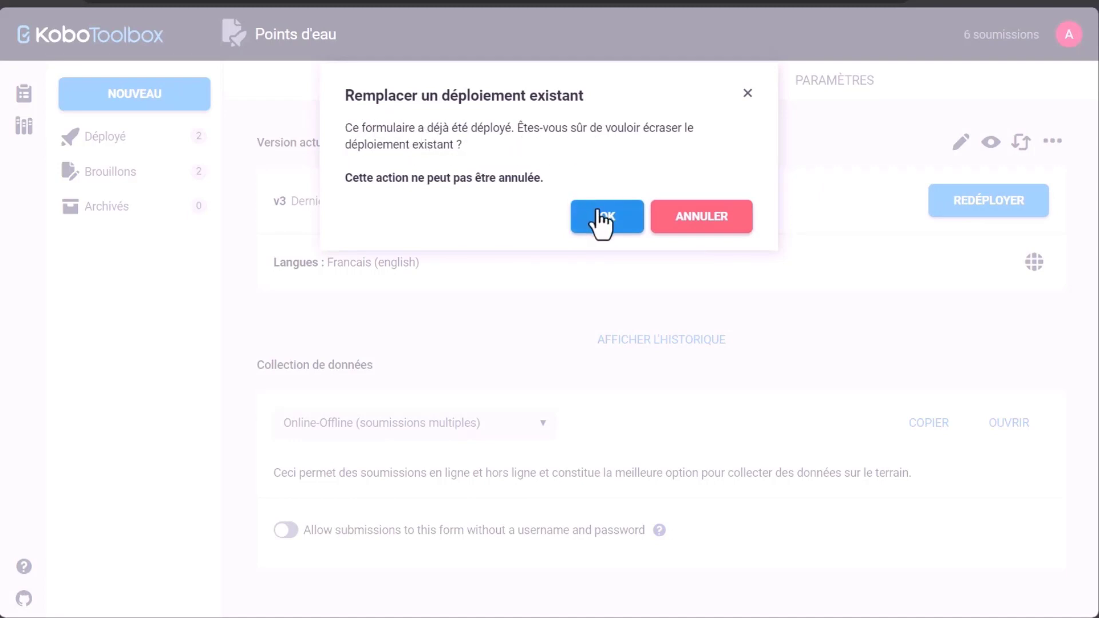
pyautogui.click(669, 223)
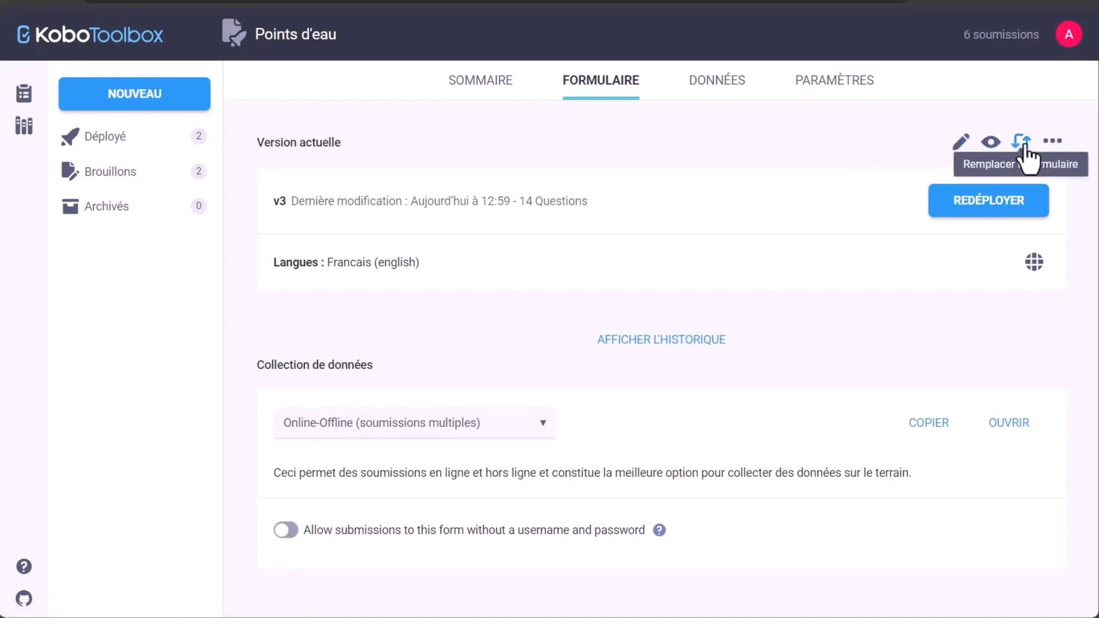
# - Open DONNÉES > Rapports and scroll through the charts down to problems in 30 days
pyautogui.click(705, 88)
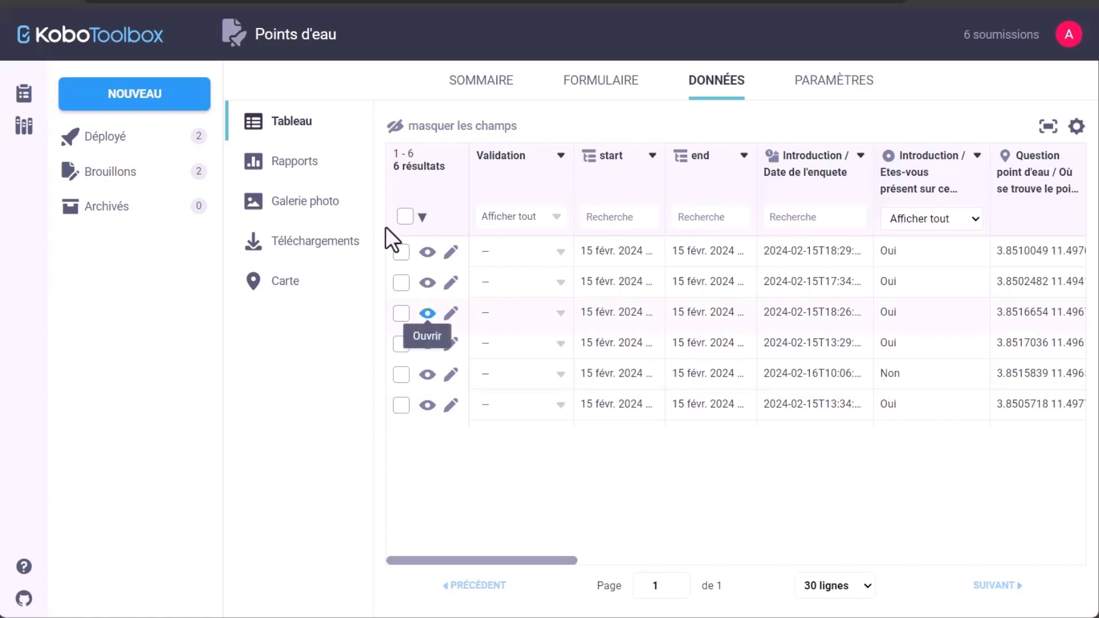
pyautogui.click(285, 166)
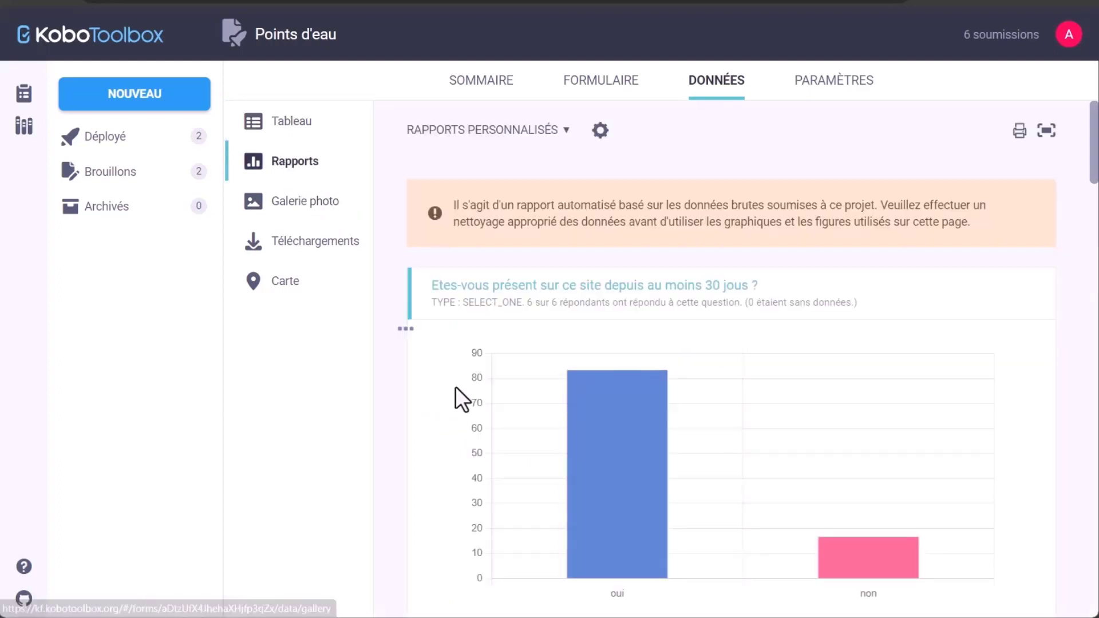
pyautogui.scroll(-2, 456, 386)
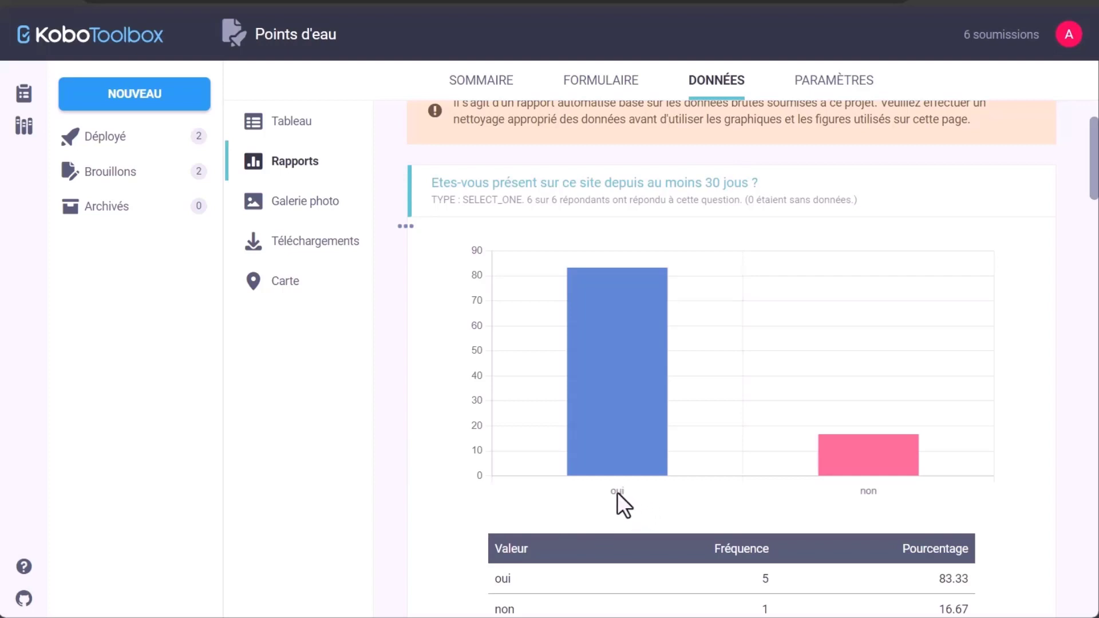
pyautogui.moveTo(581, 471)
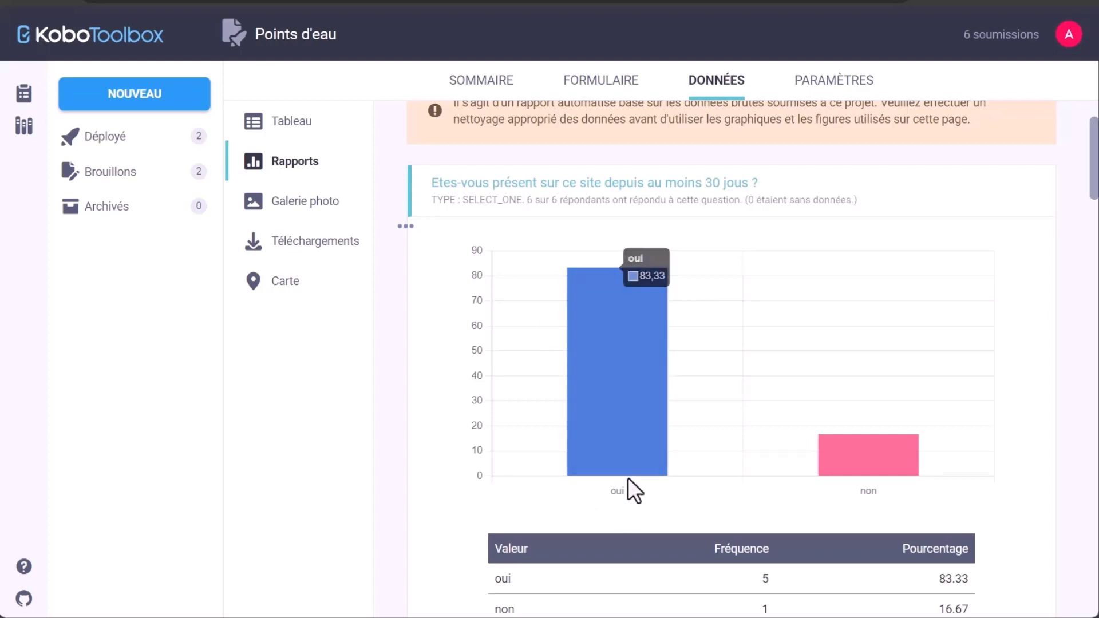
pyautogui.moveTo(847, 459)
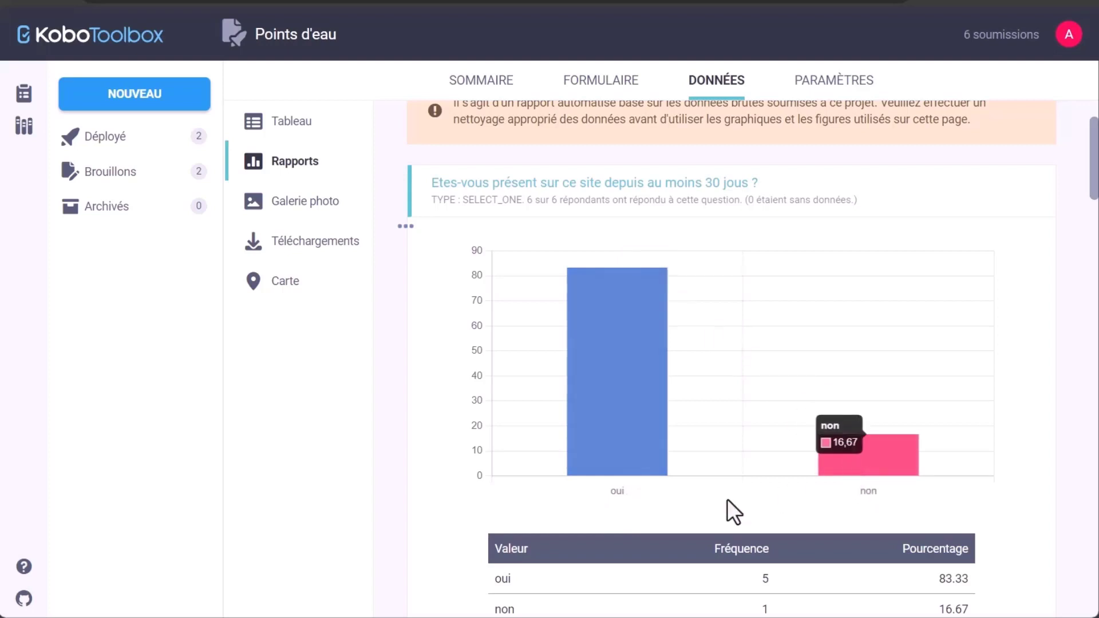
pyautogui.scroll(-5, 468, 506)
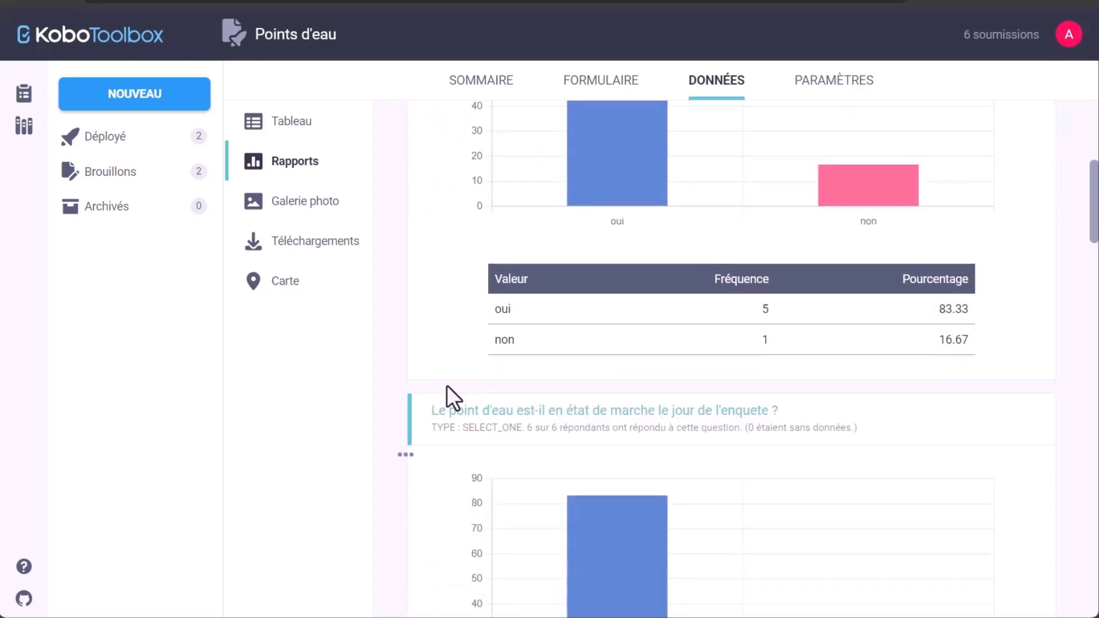
pyautogui.scroll(1, 446, 374)
pyautogui.scroll(-1, 447, 374)
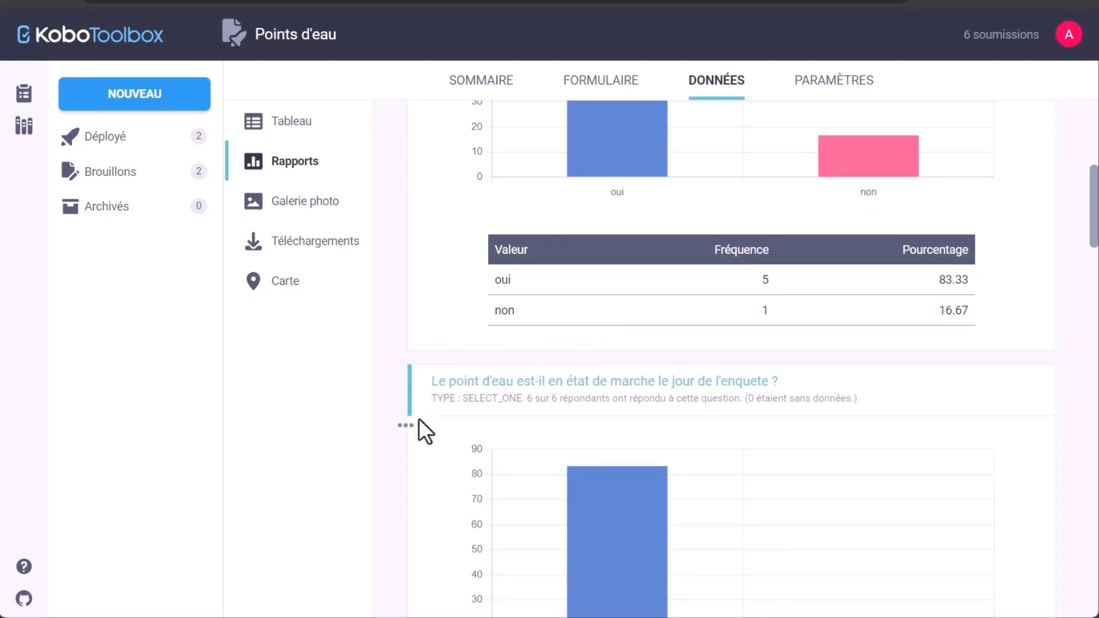
pyautogui.scroll(-12, 418, 429)
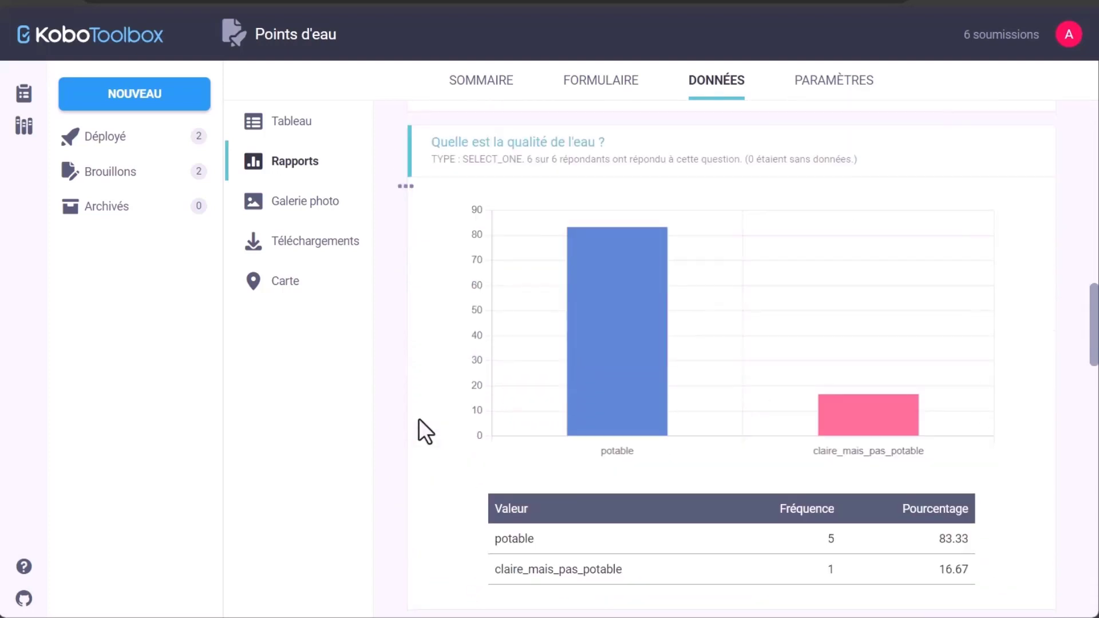
pyautogui.scroll(-2, 418, 418)
pyautogui.scroll(-8, 441, 335)
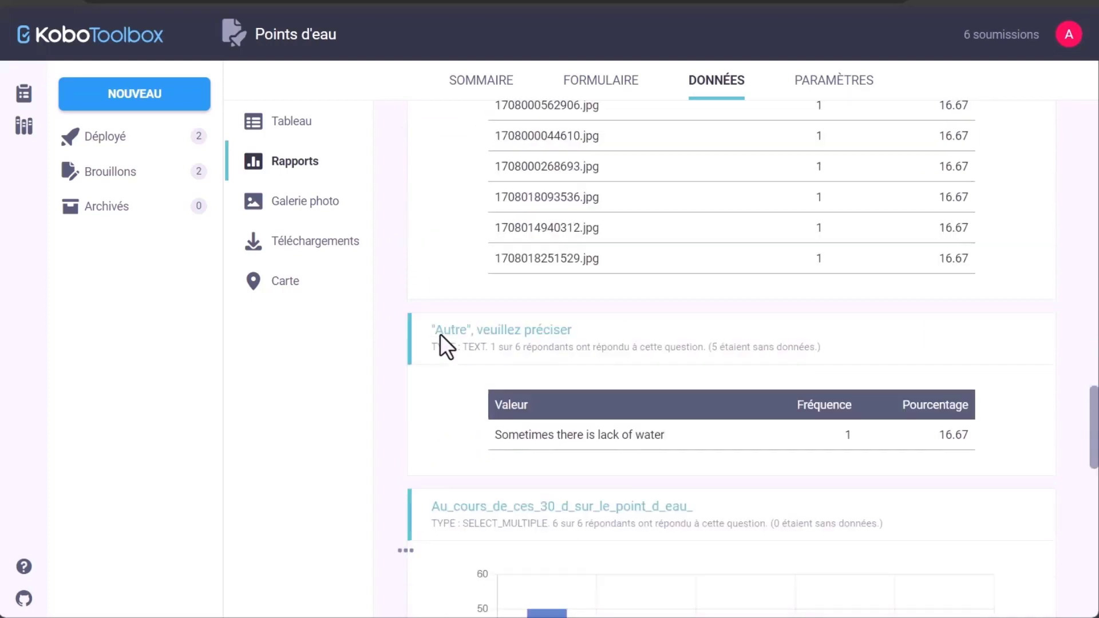
pyautogui.scroll(-6, 441, 338)
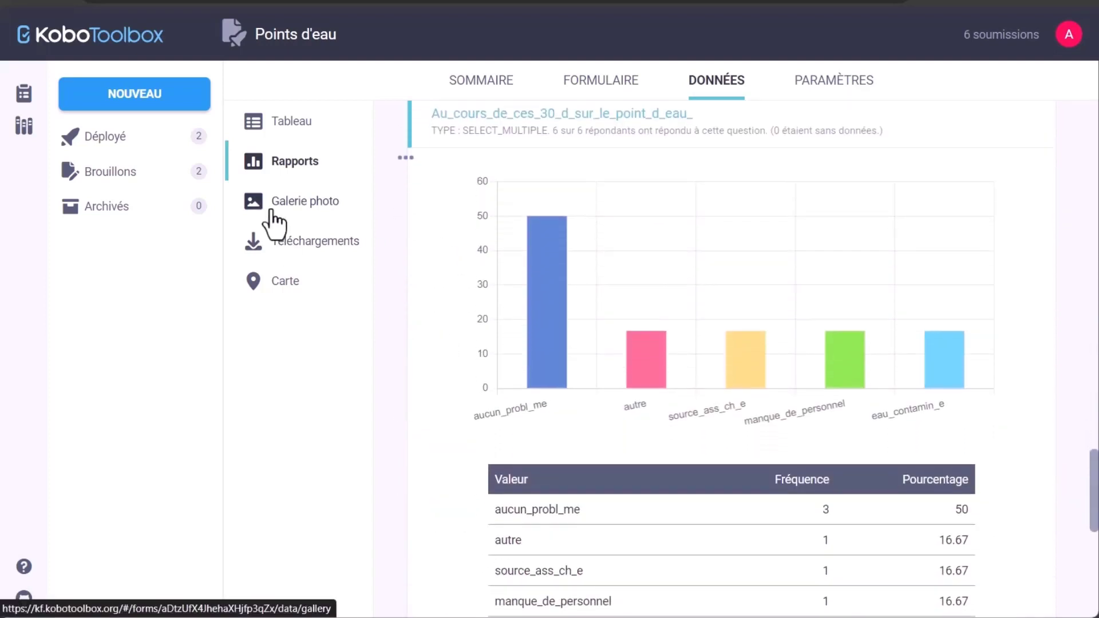
# - Glance at the gallery and downloads pages, then display the six submissions on Carte
pyautogui.click(274, 223)
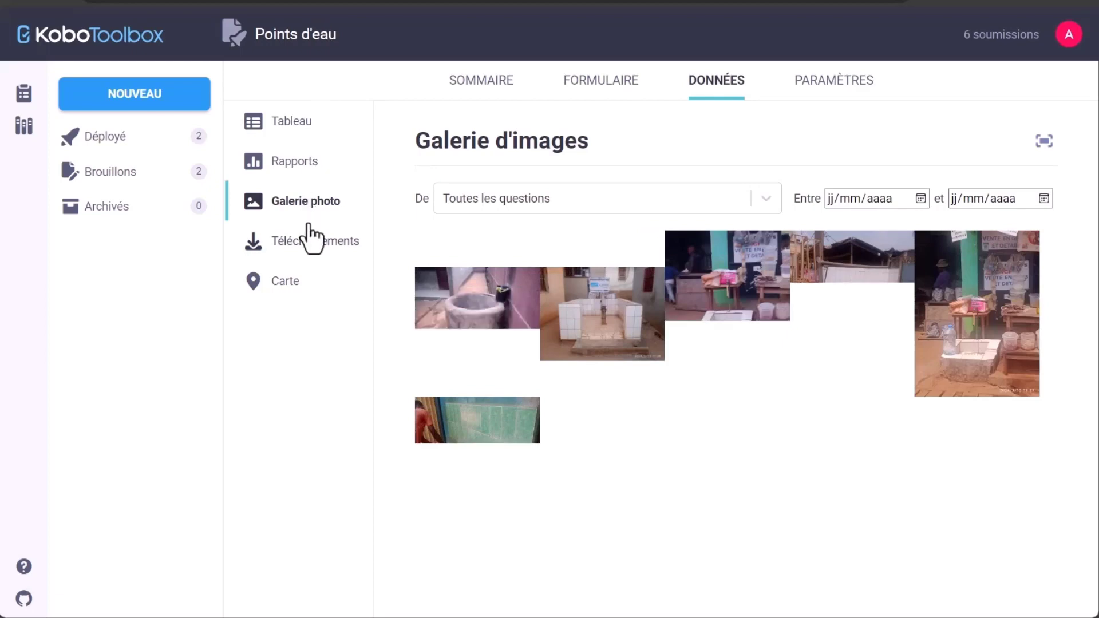
pyautogui.click(308, 245)
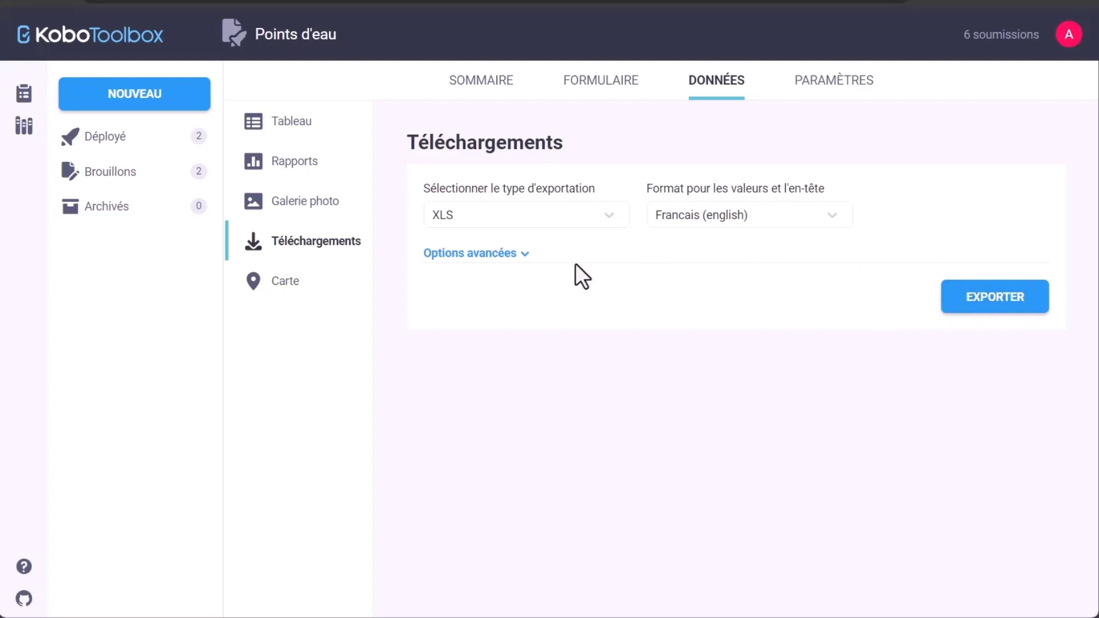
pyautogui.click(282, 285)
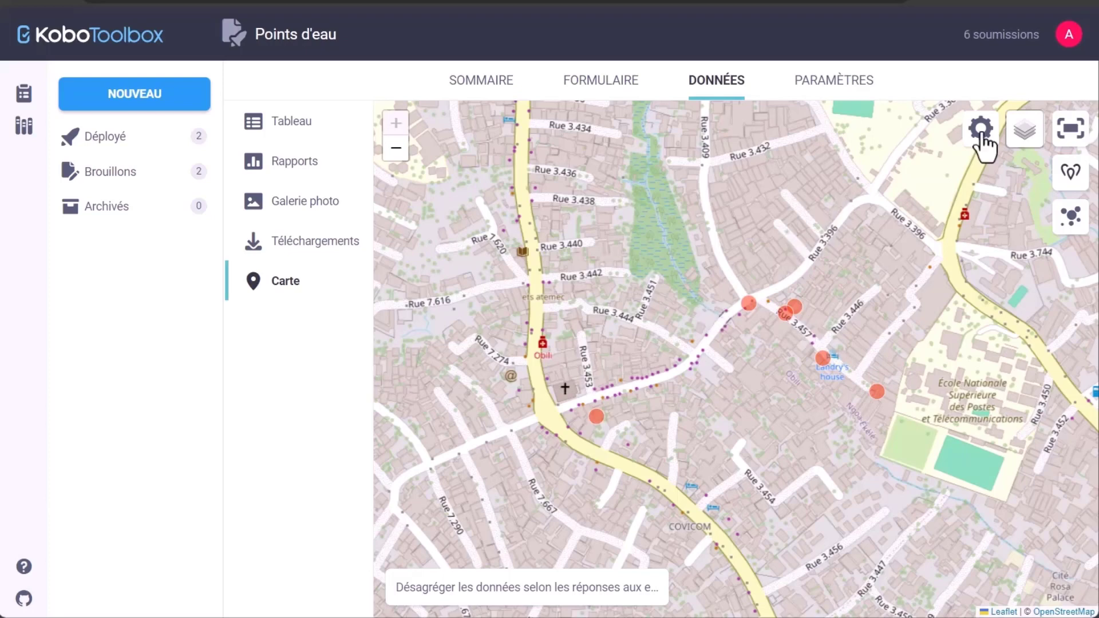
# - Try OpenTopoMap then OpenStreetMap backgrounds, switch the heatmap back to points, and open PARAMÈTRES
pyautogui.click(1026, 138)
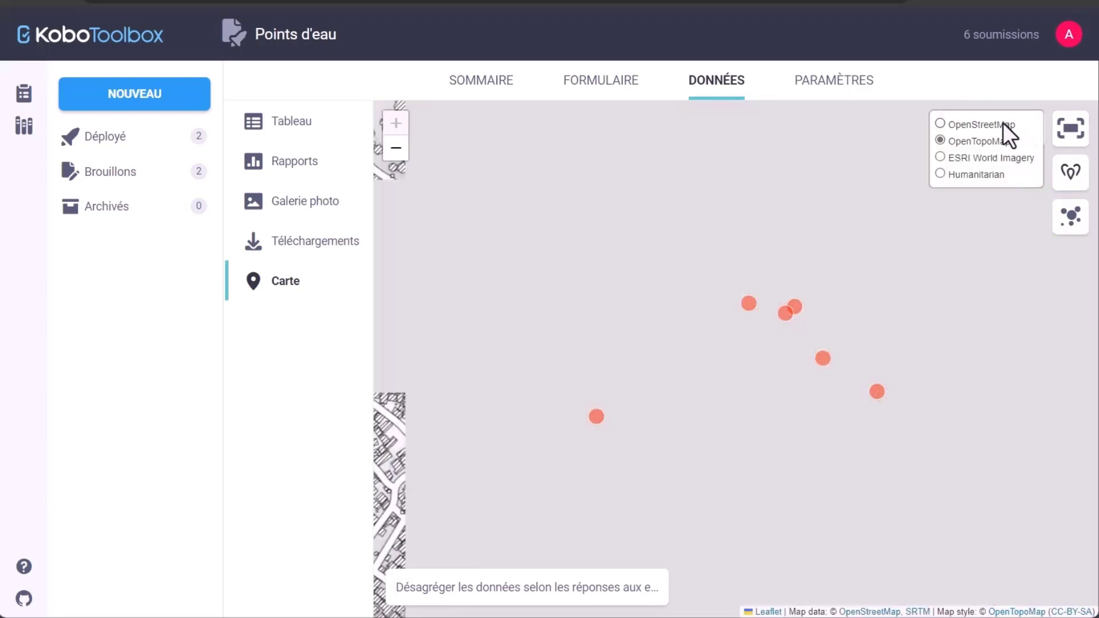
pyautogui.click(1004, 124)
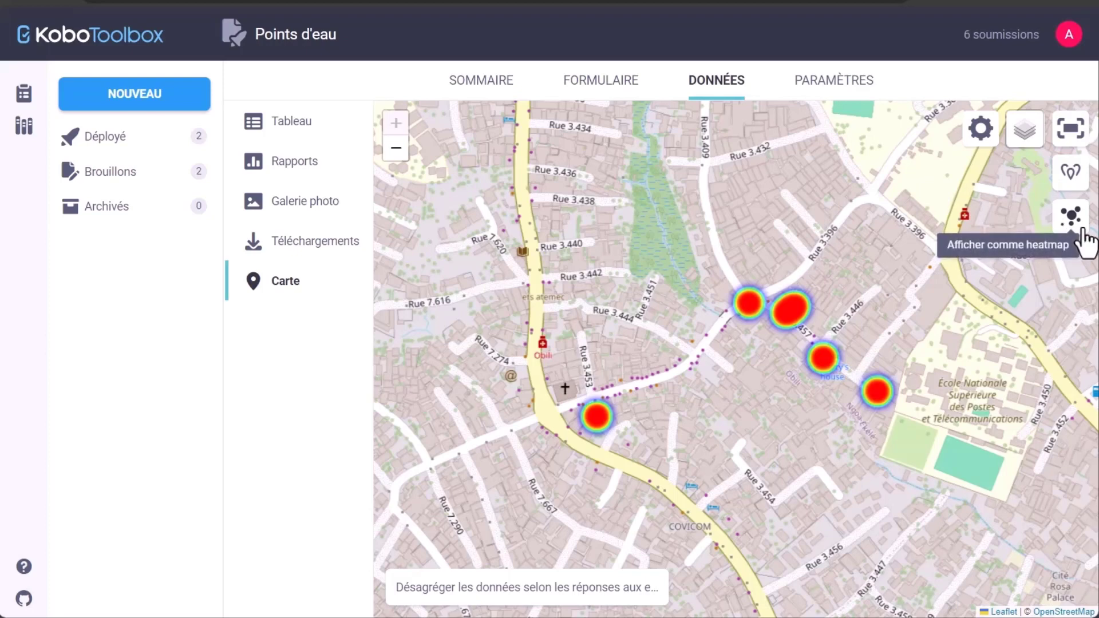
pyautogui.click(1070, 175)
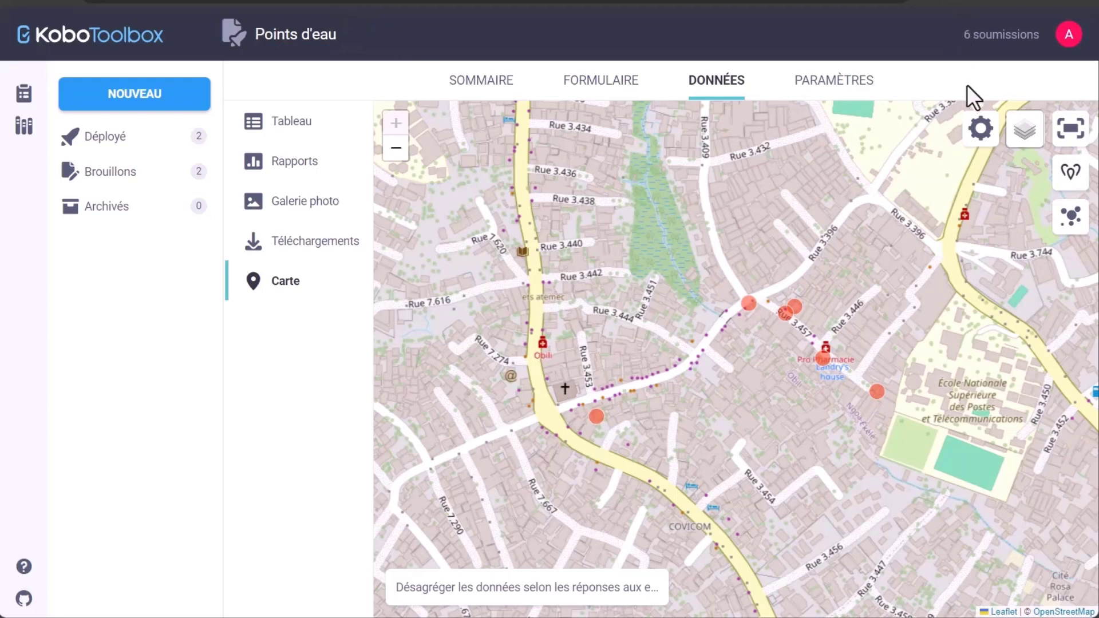
pyautogui.click(849, 97)
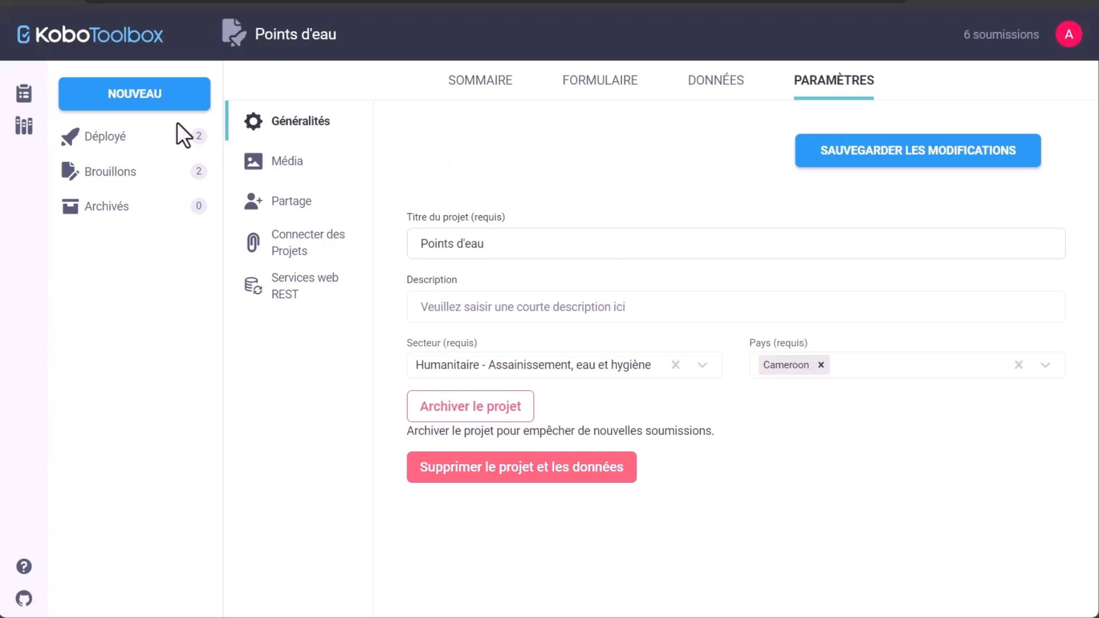
# - Go from the project list into Points d'eau and view its form version v4 and language Francais
pyautogui.click(23, 101)
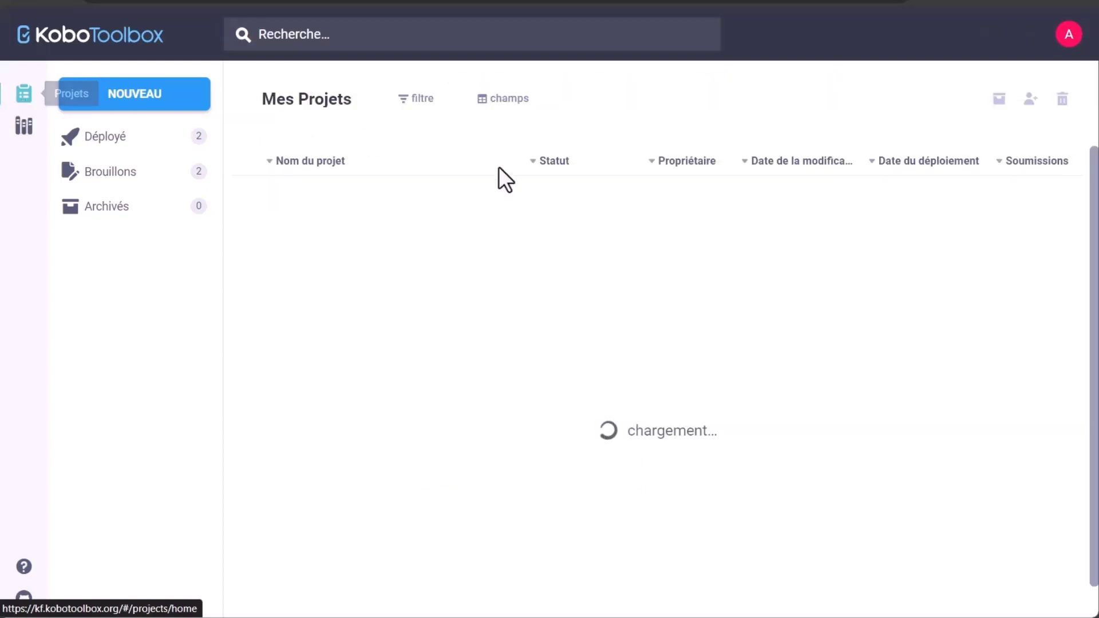
pyautogui.click(309, 201)
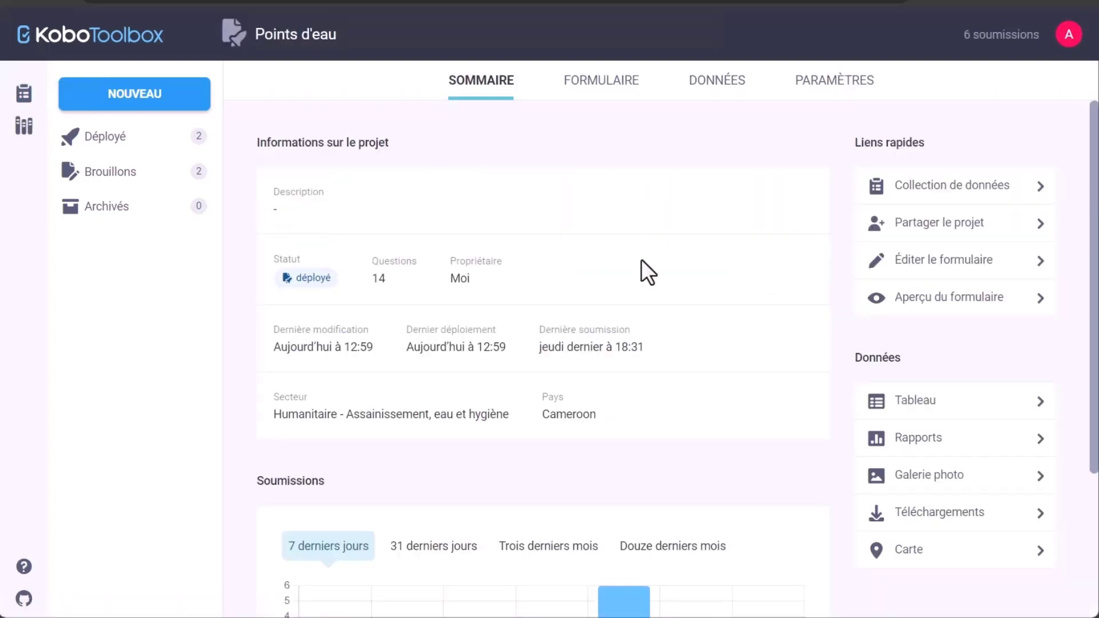
pyautogui.scroll(-3, 642, 261)
pyautogui.scroll(3, 641, 261)
pyautogui.click(625, 94)
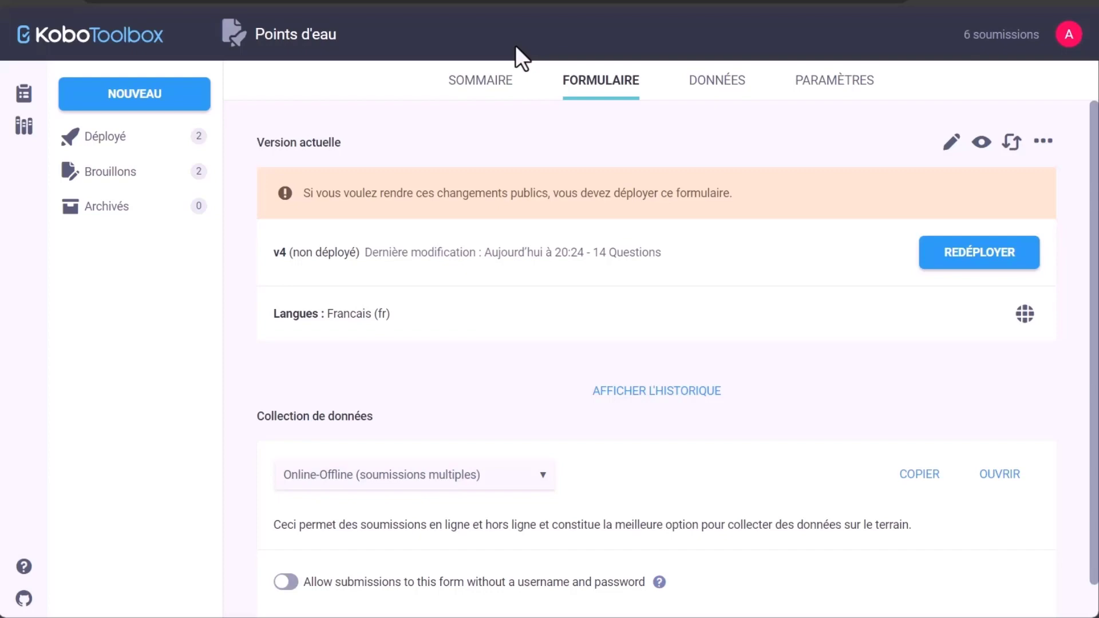
# - Add the language English with code en next to Francais and open its translation table
pyautogui.click(1026, 315)
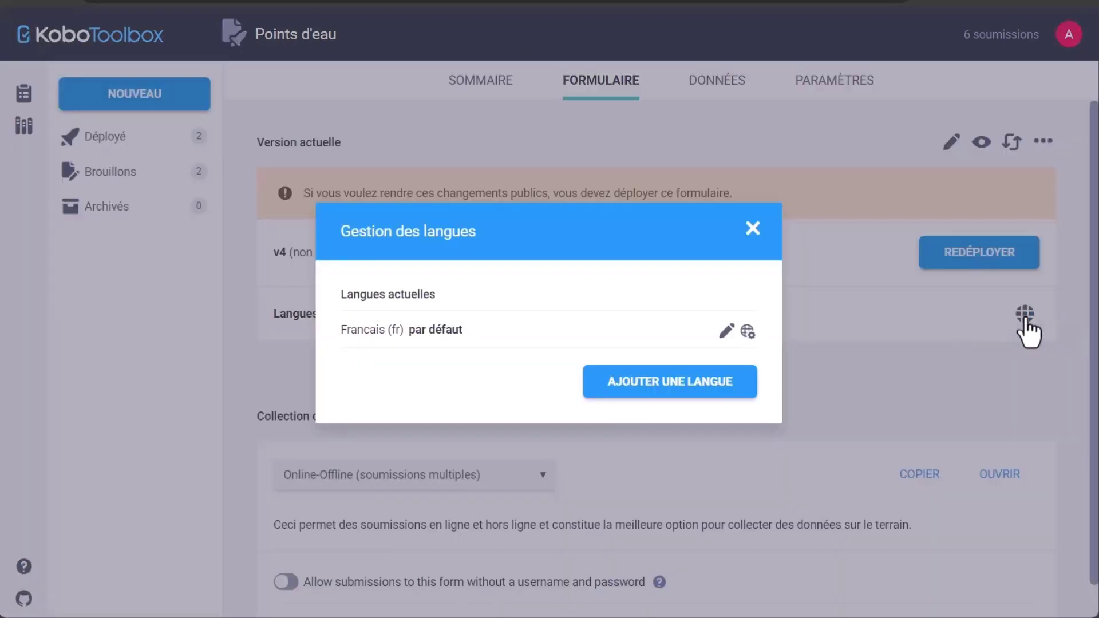
pyautogui.click(633, 383)
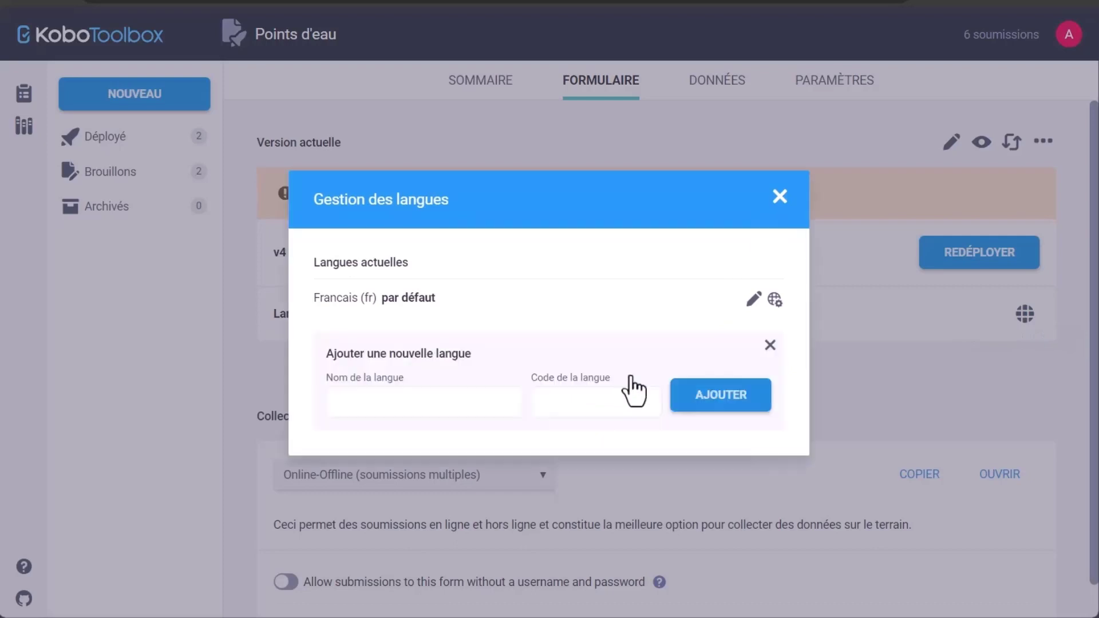
pyautogui.click(392, 402)
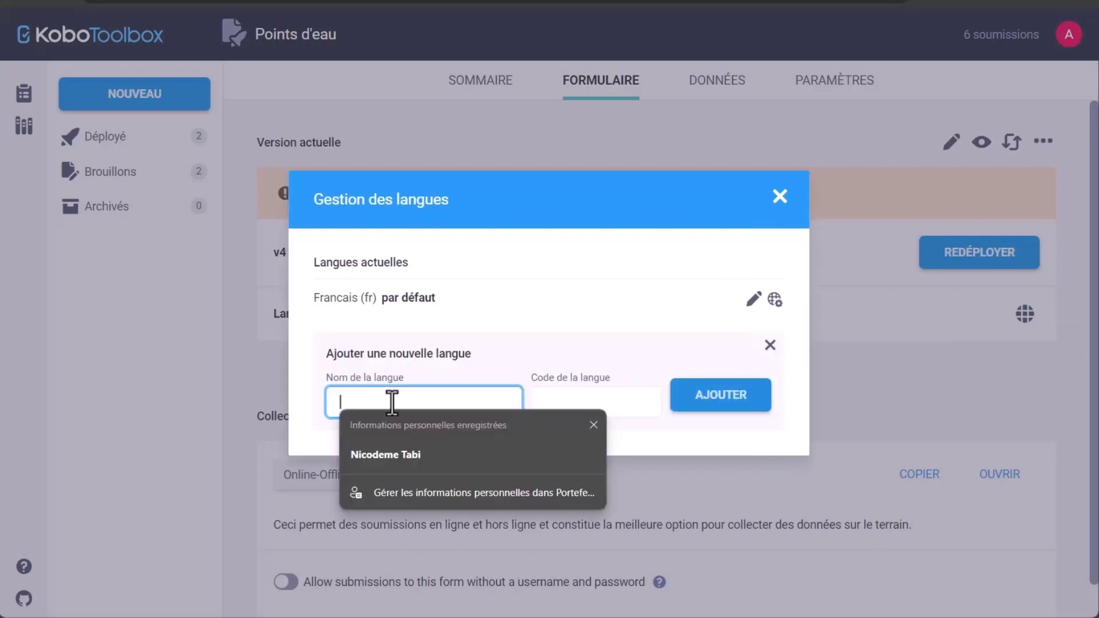
pyautogui.write('En')
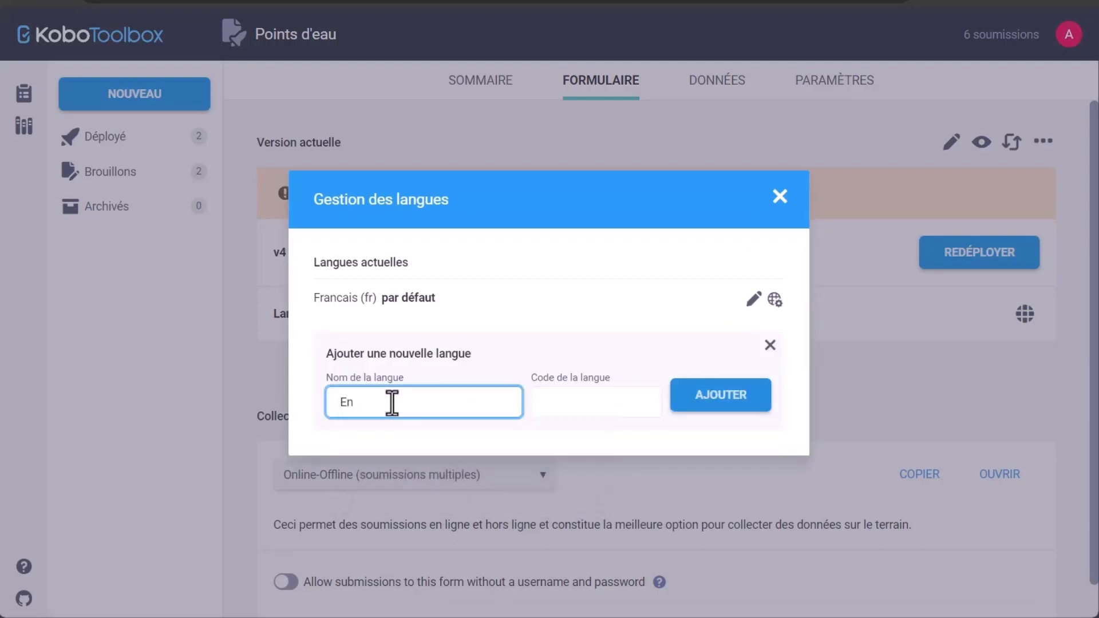
pyautogui.write('glish')
pyautogui.press('Tab')
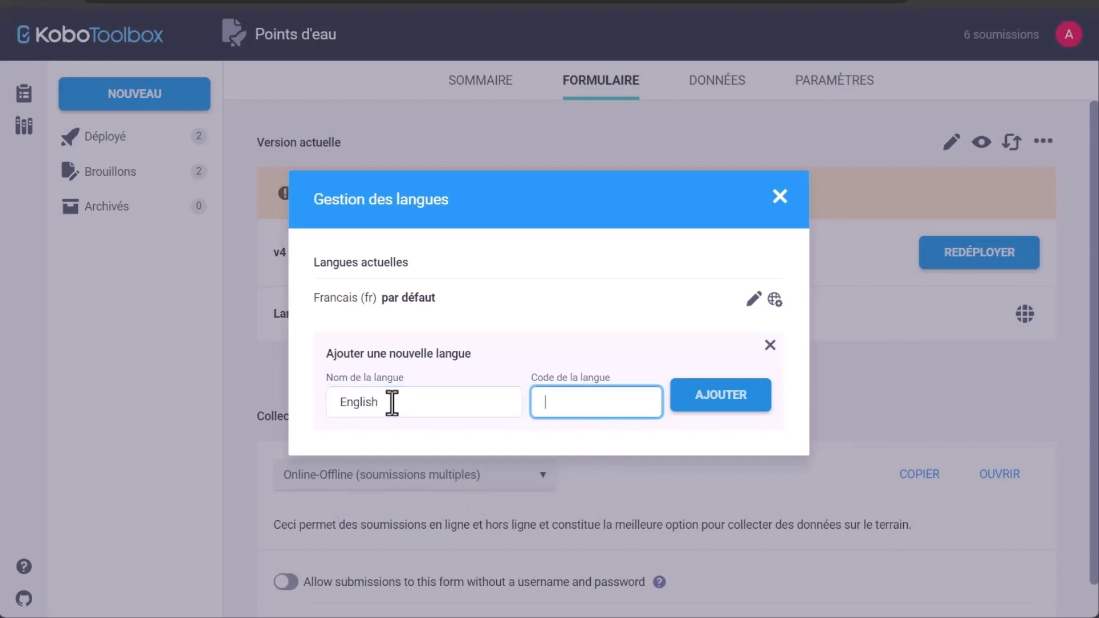
pyautogui.write('en')
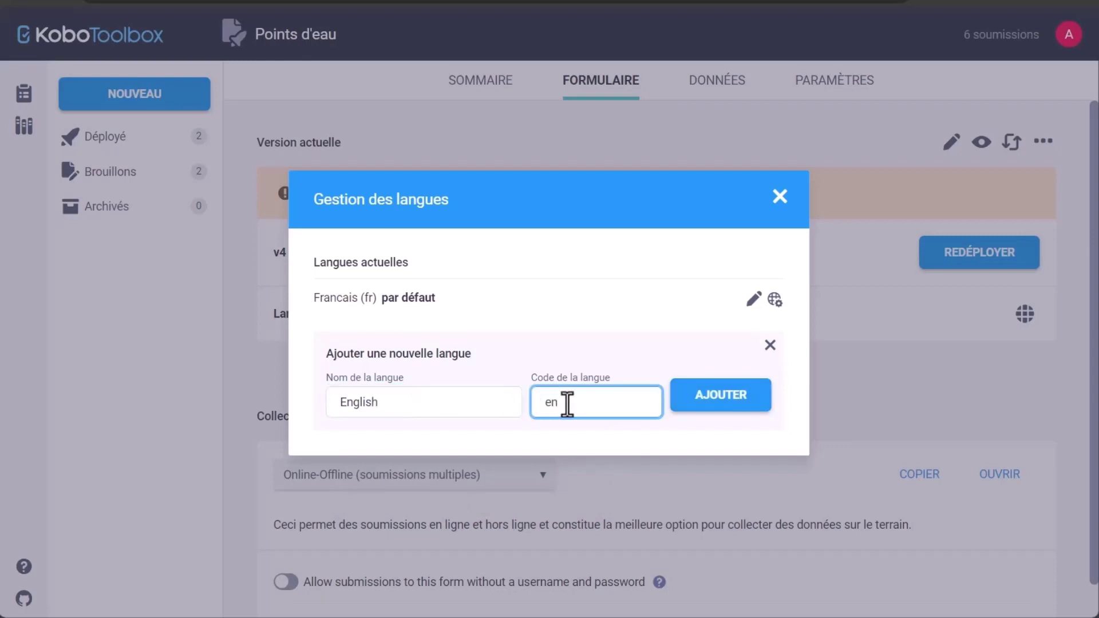
pyautogui.click(726, 411)
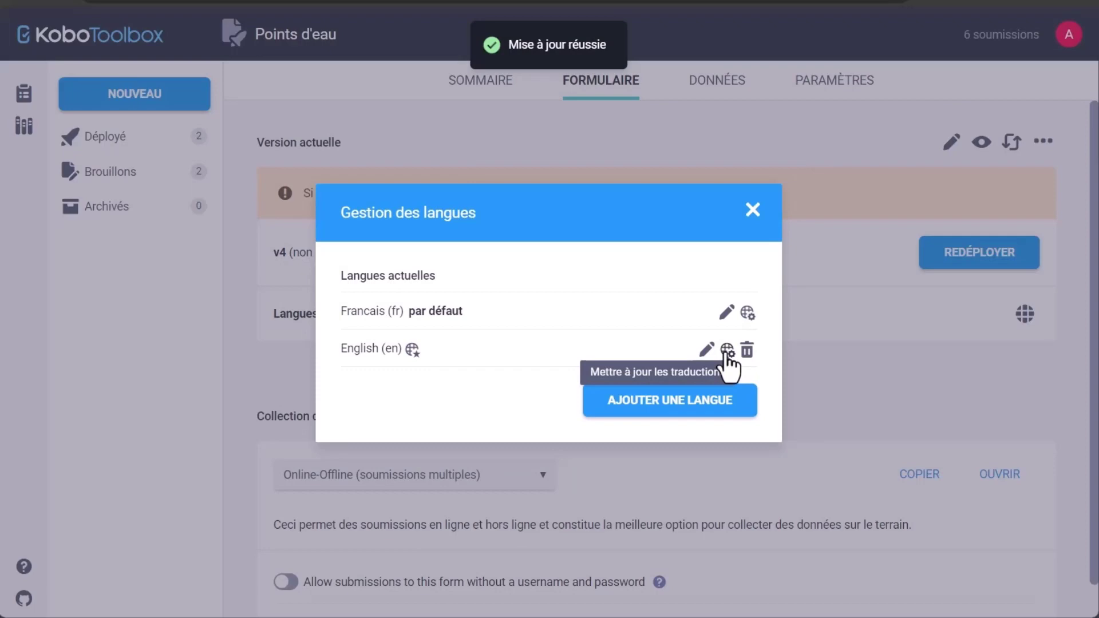
pyautogui.click(727, 350)
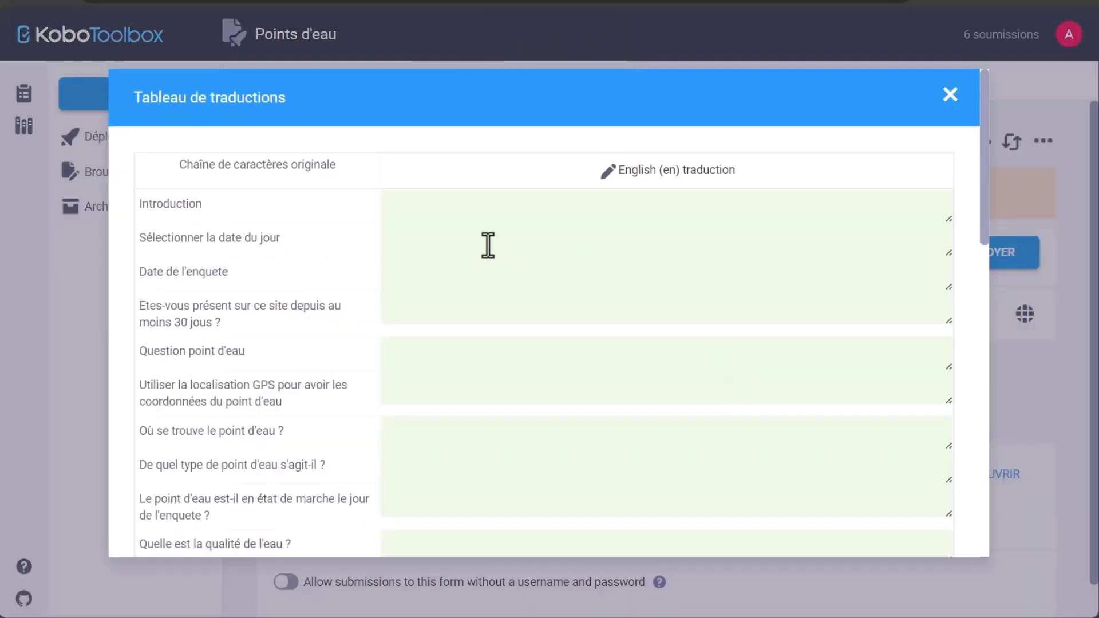
# - Translate 'Introduction', 'Select the date of the day', 'Date of the survey', 'Have you been there since 30 days', then close the table
pyautogui.click(429, 206)
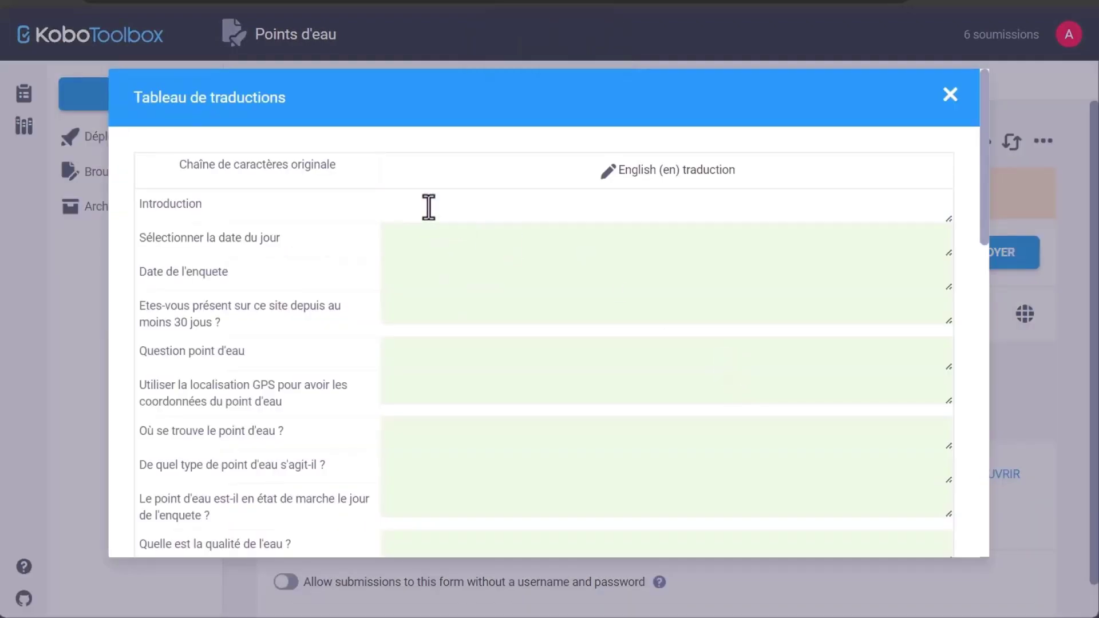
pyautogui.write('Introduction')
pyautogui.press('Tab')
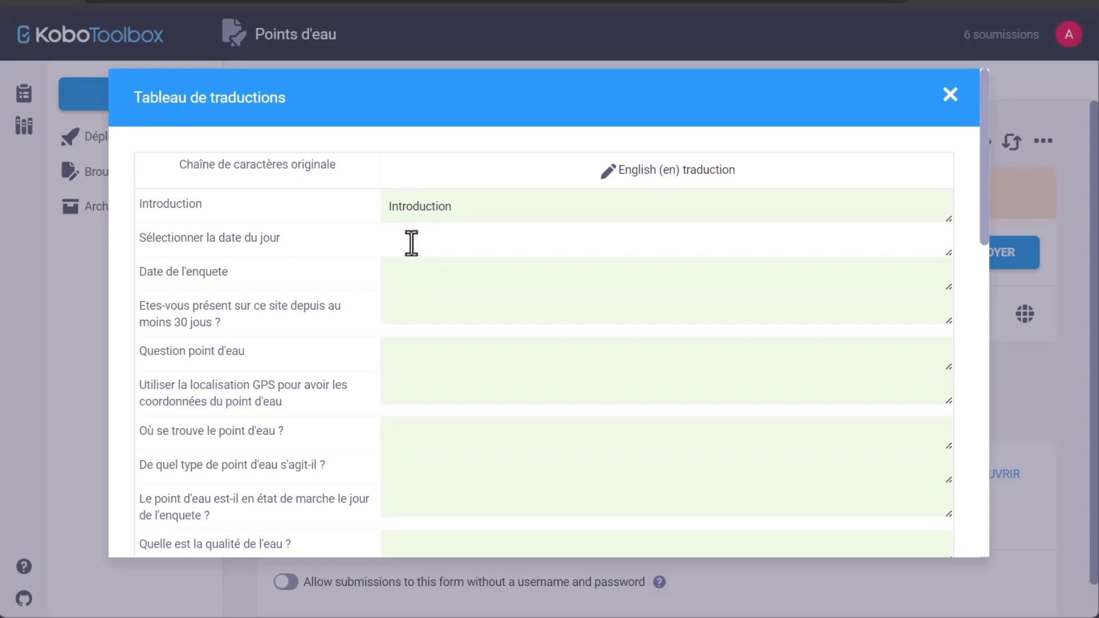
pyautogui.write('Select the date of the d')
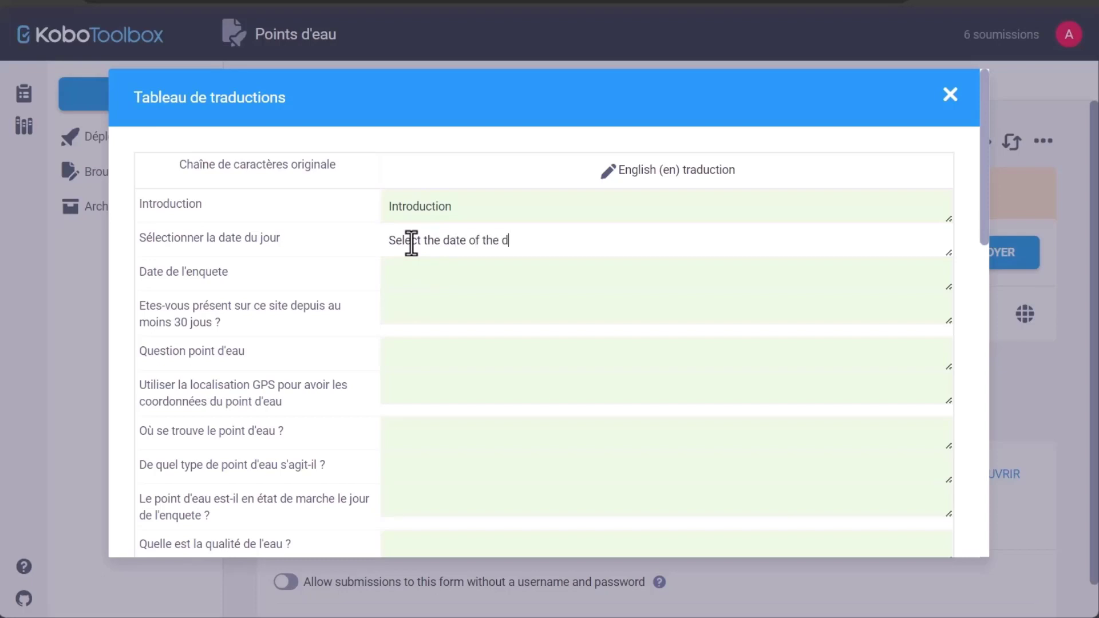
pyautogui.write('ay')
pyautogui.press('Tab')
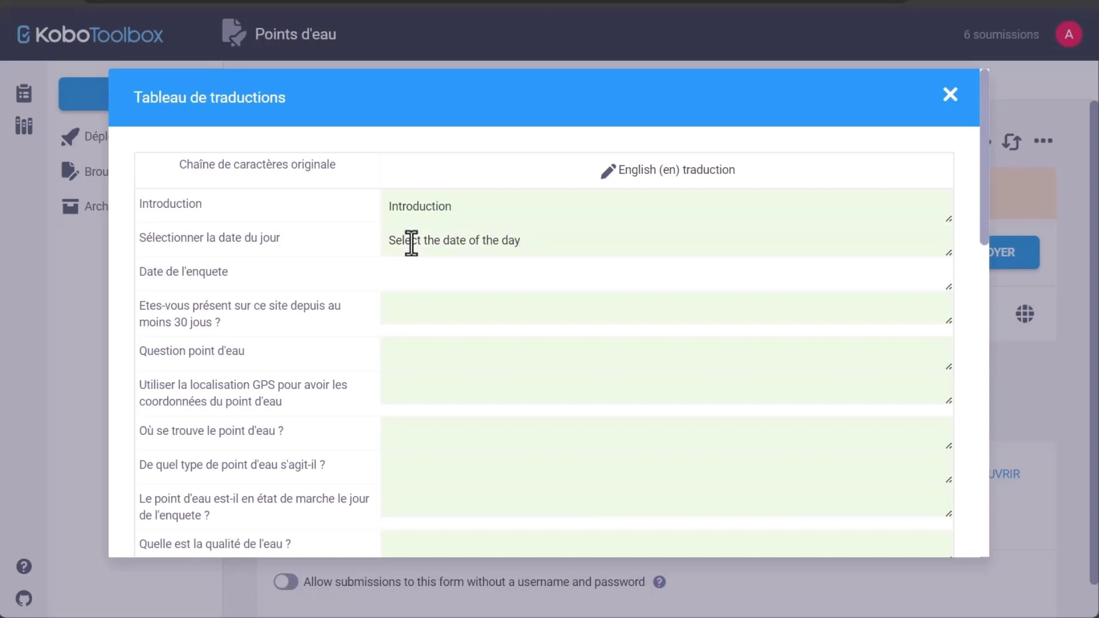
pyautogui.write('Date of the survey')
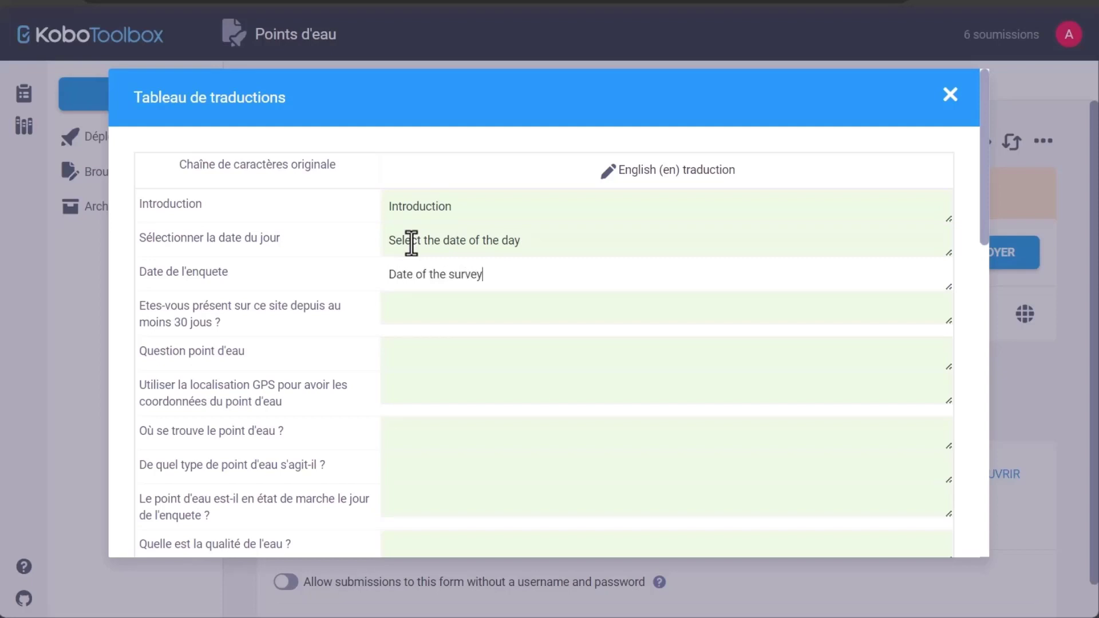
pyautogui.press('Tab')
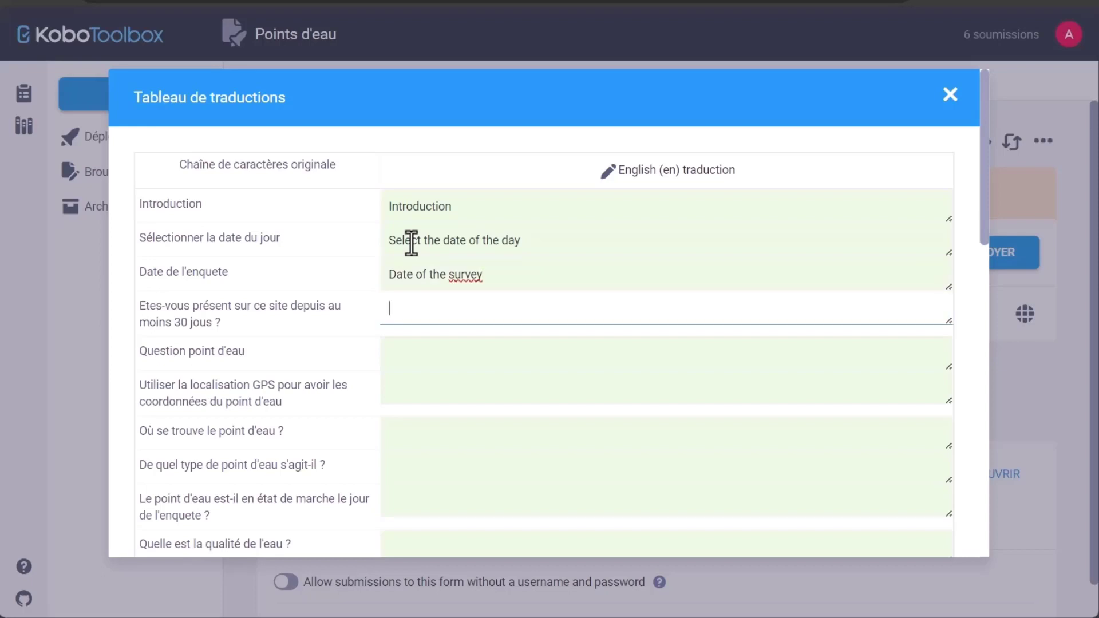
pyautogui.write('Have you ')
pyautogui.write('been ')
pyautogui.write('t')
pyautogui.write('here ')
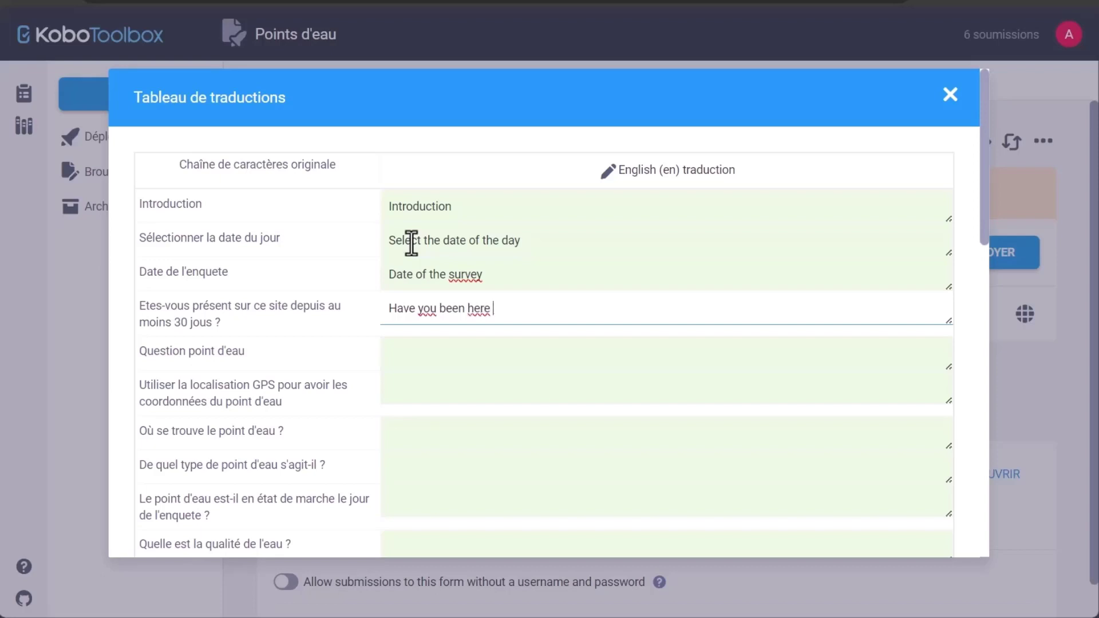
pyautogui.write('since 30 days')
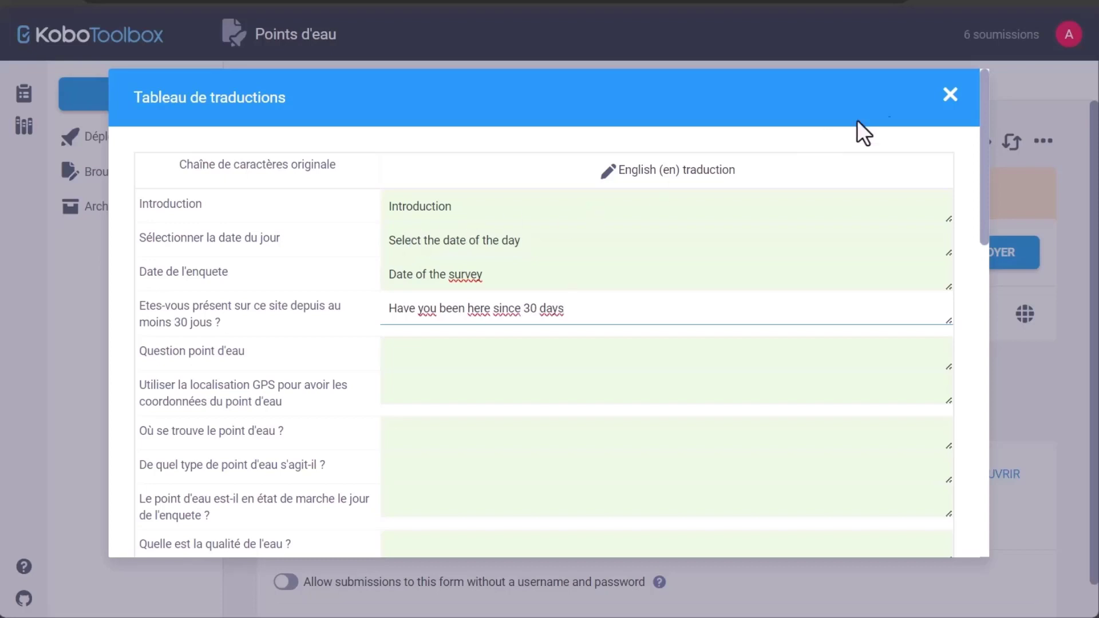
pyautogui.click(954, 101)
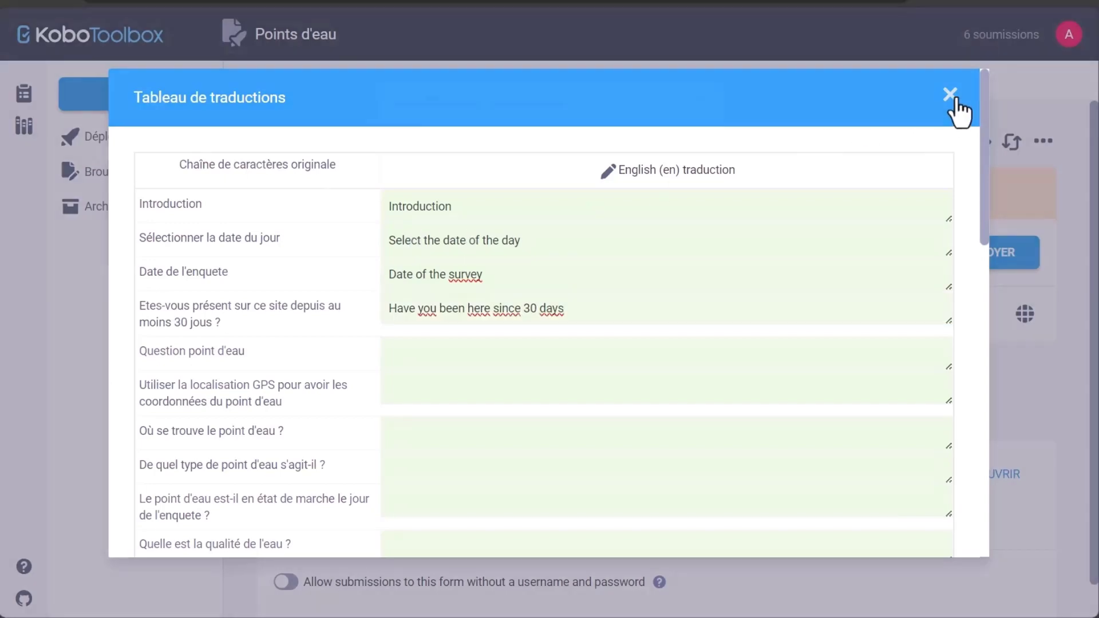
pyautogui.click(610, 169)
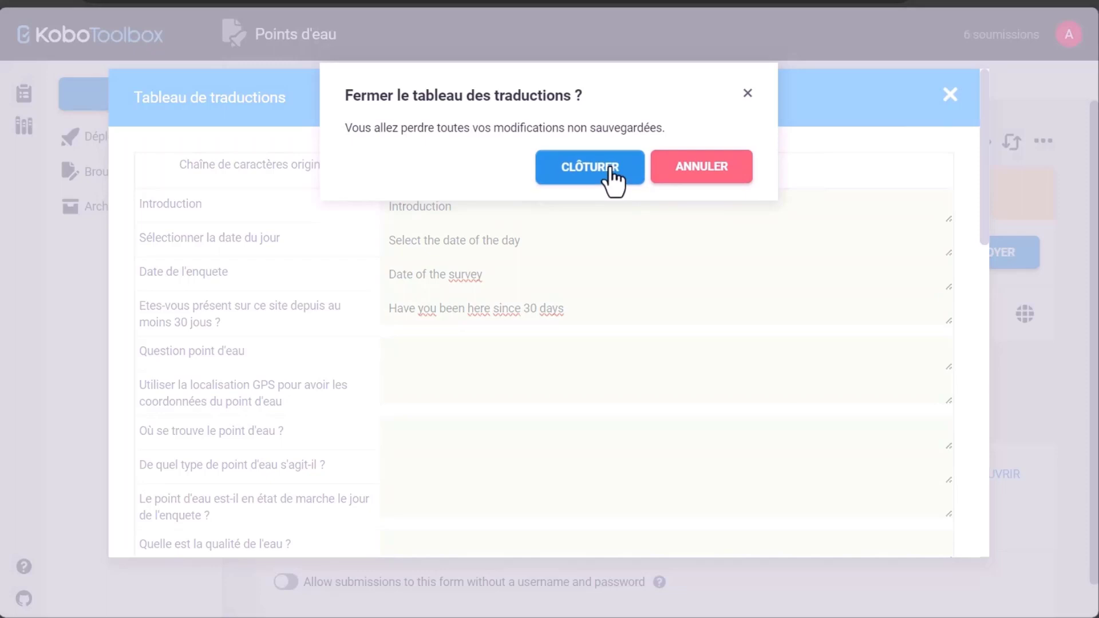